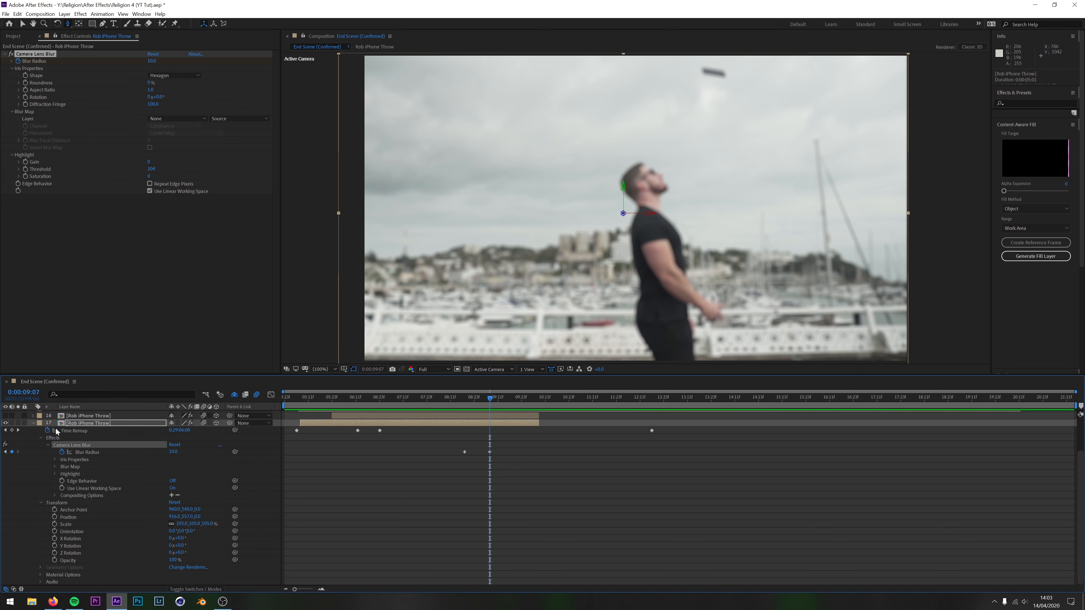
# Make layer 16 visible, move to 0:00:07:01 and expand its mask and transform properties in place of layer 17's
pyautogui.click(33, 423)
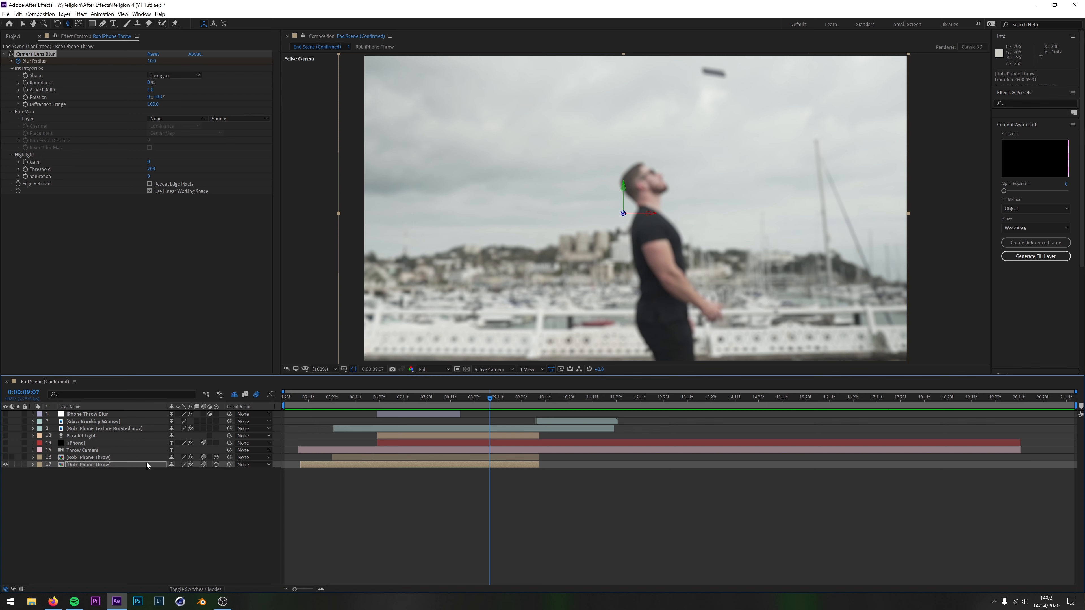
pyautogui.click(5, 457)
pyautogui.click(141, 458)
pyautogui.moveTo(490, 398); pyautogui.dragTo(383, 402)
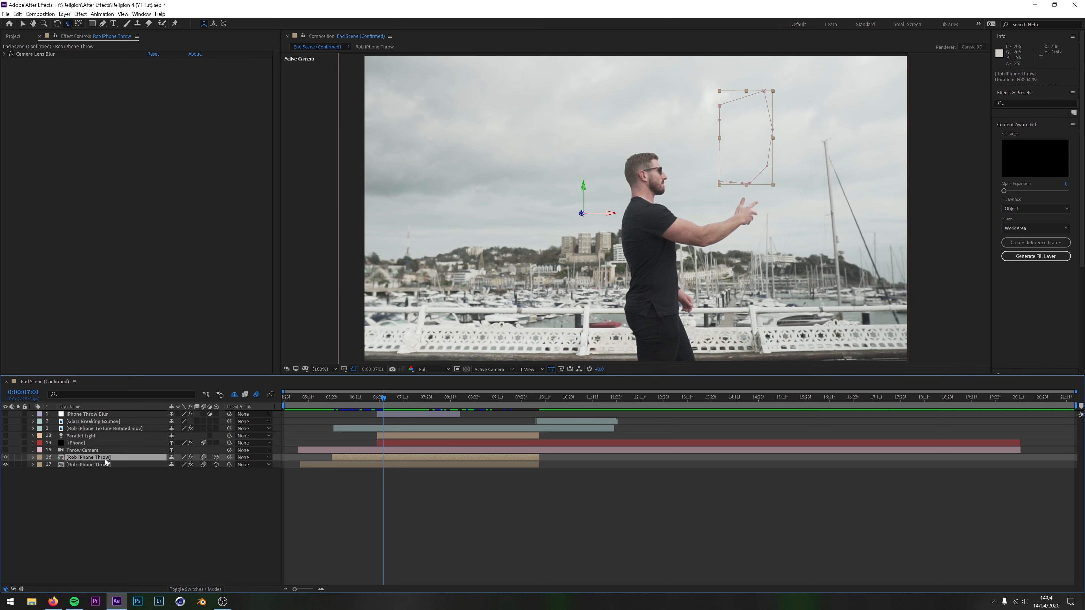
pyautogui.click(34, 458)
pyautogui.scroll(-1, 91, 496)
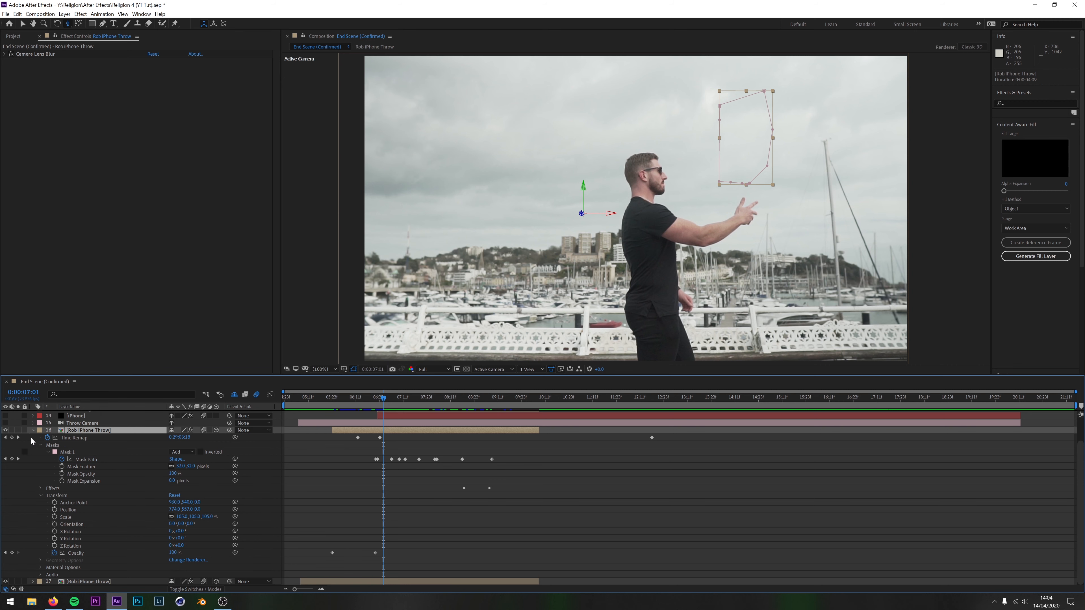
# Solo layer 16 and switch Mask 1 to None to inspect the unmasked footage, restoring the mode to Add
pyautogui.click(18, 430)
pyautogui.click(191, 452)
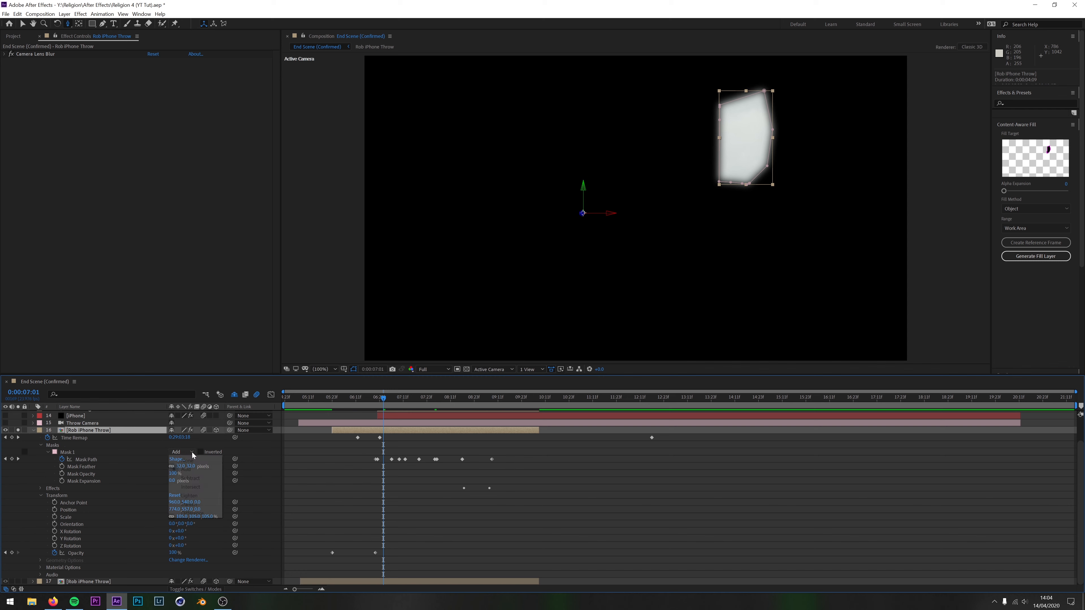
pyautogui.click(188, 460)
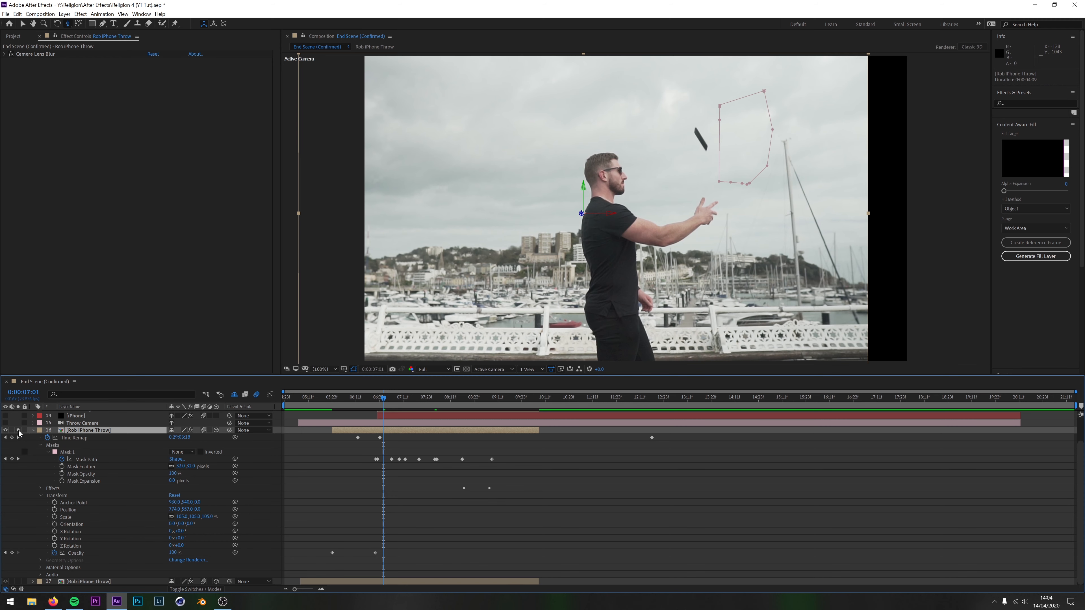
pyautogui.click(181, 452)
pyautogui.click(186, 468)
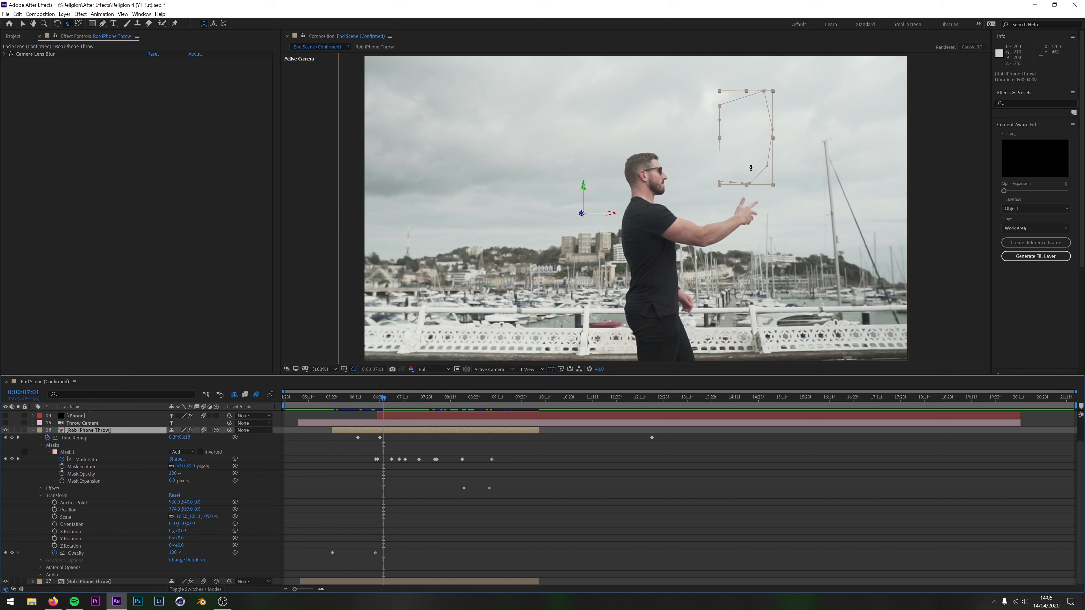
# Scrub from 0:00:07:01 to 0:00:08:18 to review how layer 16's animated mask hides the thrown phone
pyautogui.click(593, 496)
pyautogui.moveTo(384, 400)
pyautogui.mouseDown()
pyautogui.moveTo(356, 401)
pyautogui.moveTo(394, 404)
pyautogui.mouseUp()
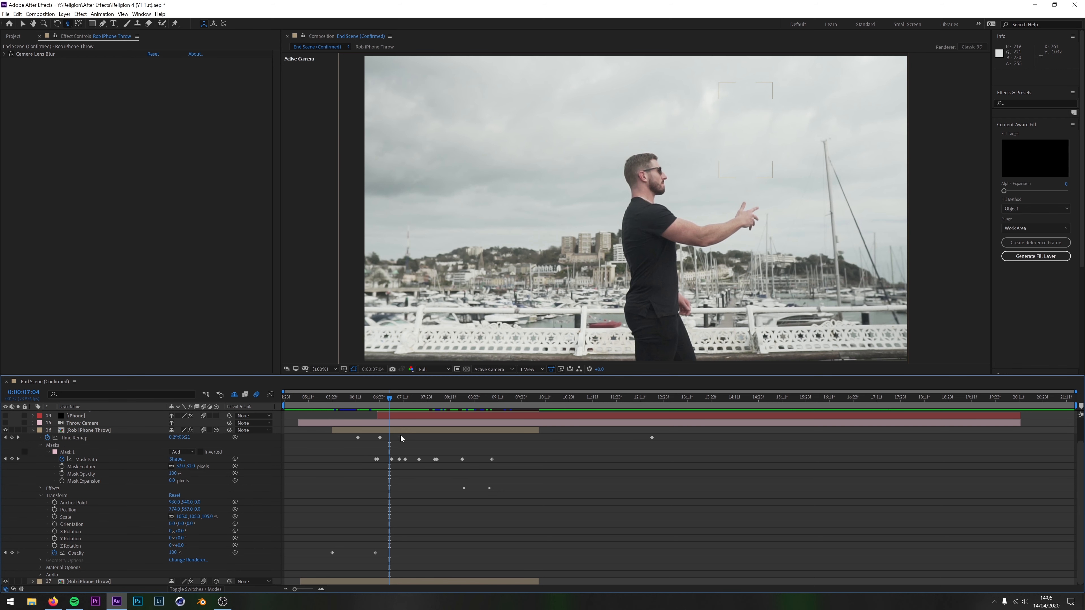
pyautogui.moveTo(389, 398); pyautogui.dragTo(462, 411)
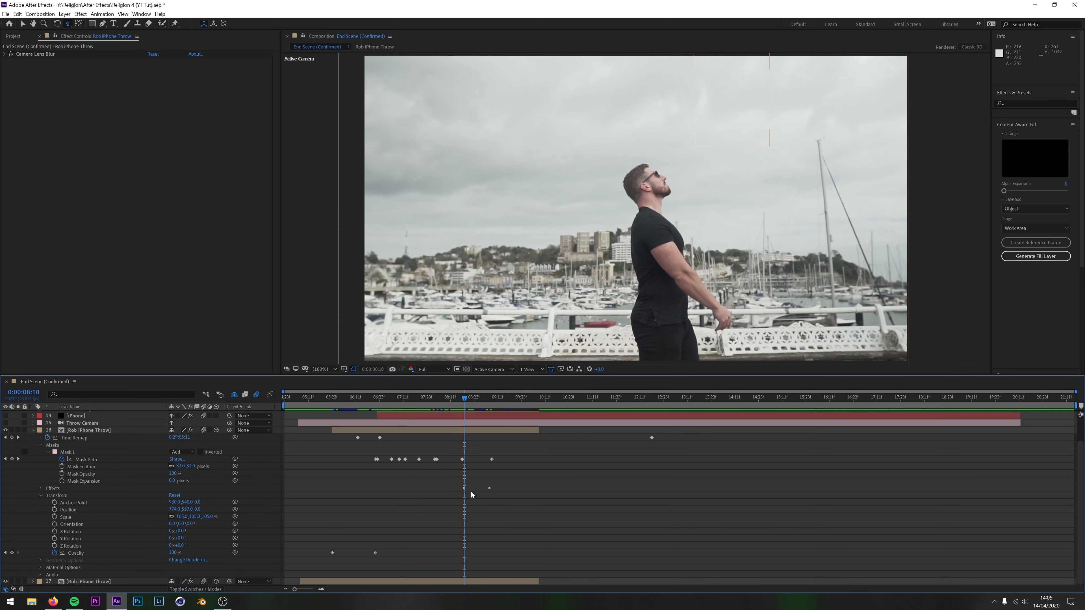
# Compare the Camera Lens Blur radius keyframes on layers 16 and 17, and collapse both layers
pyautogui.click(39, 488)
pyautogui.click(47, 496)
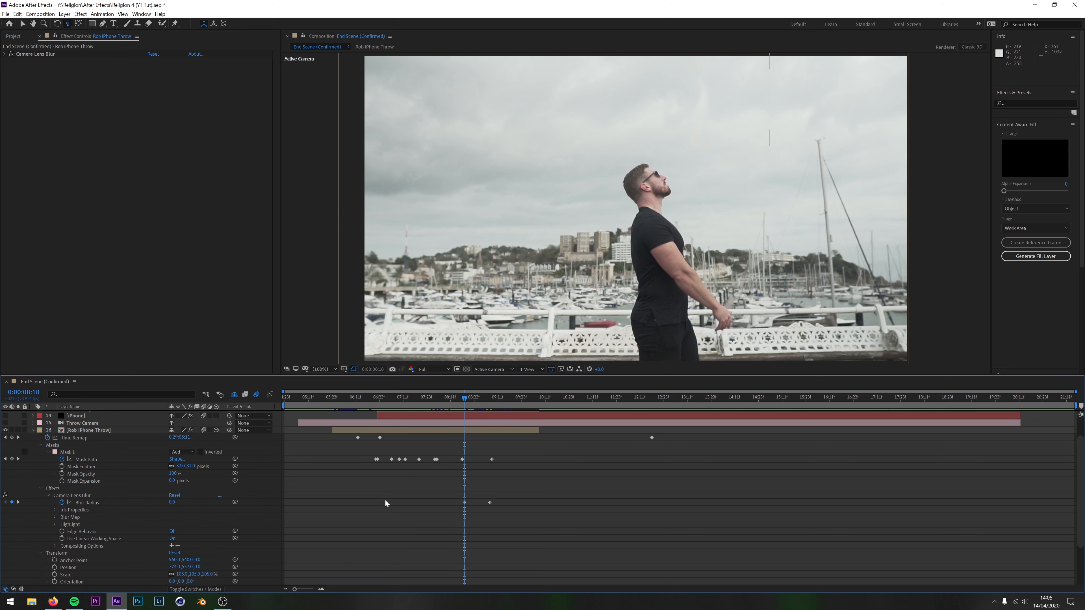
pyautogui.scroll(-3, 491, 444)
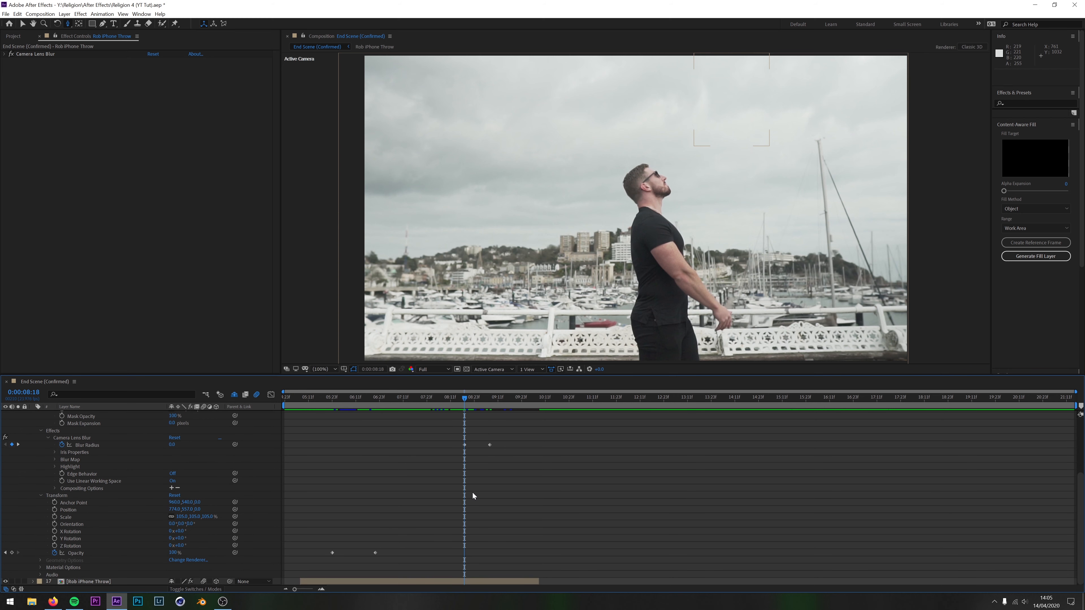
pyautogui.scroll(-5, 465, 502)
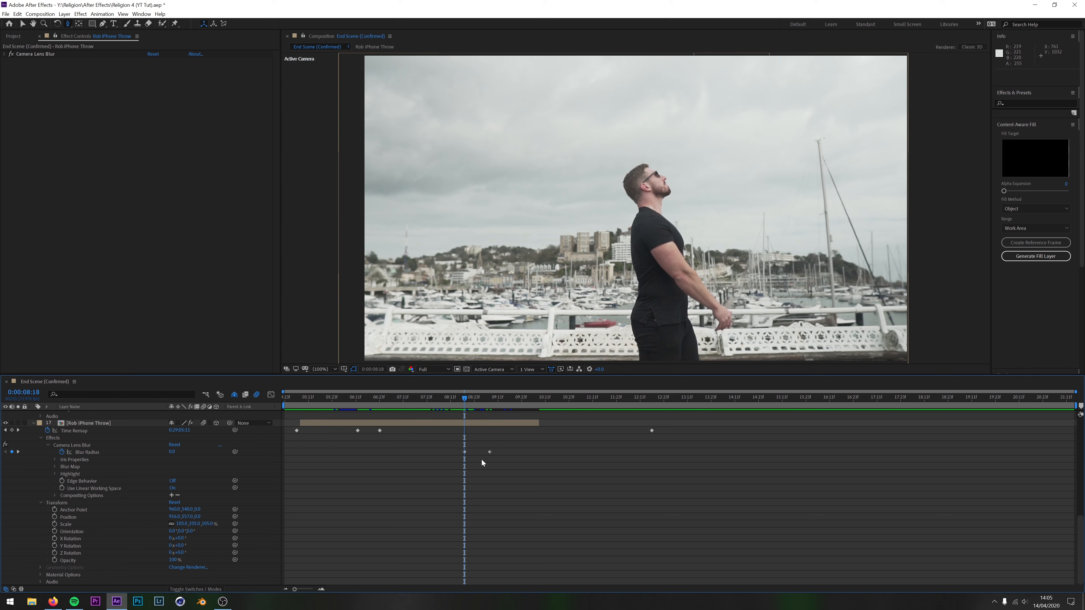
pyautogui.scroll(9, 486, 455)
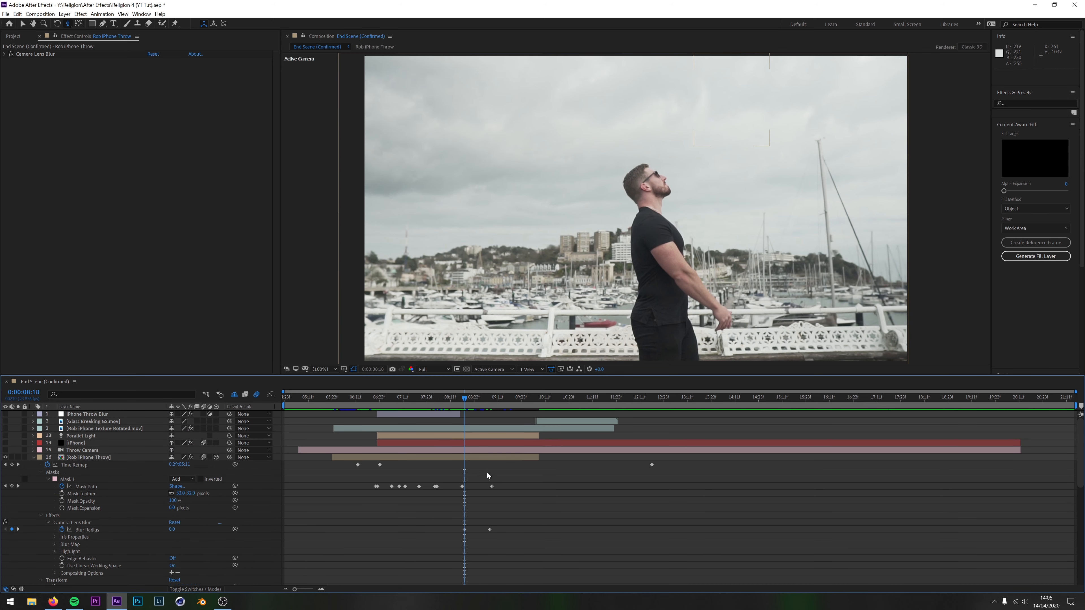
pyautogui.scroll(-5, 487, 472)
pyautogui.scroll(1, 484, 543)
pyautogui.scroll(4, 491, 440)
pyautogui.click(31, 457)
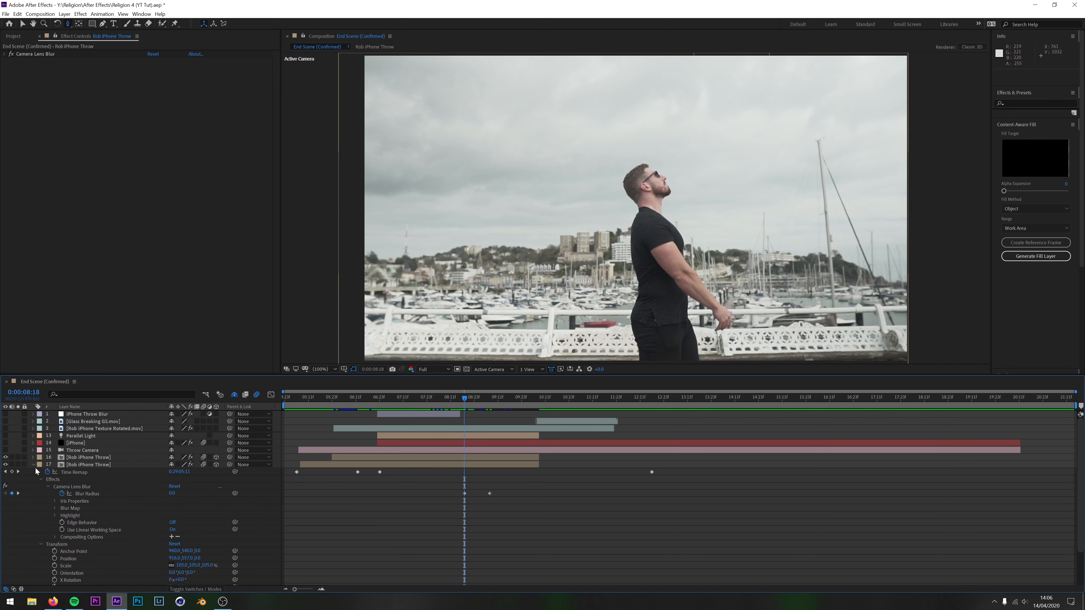
pyautogui.click(33, 465)
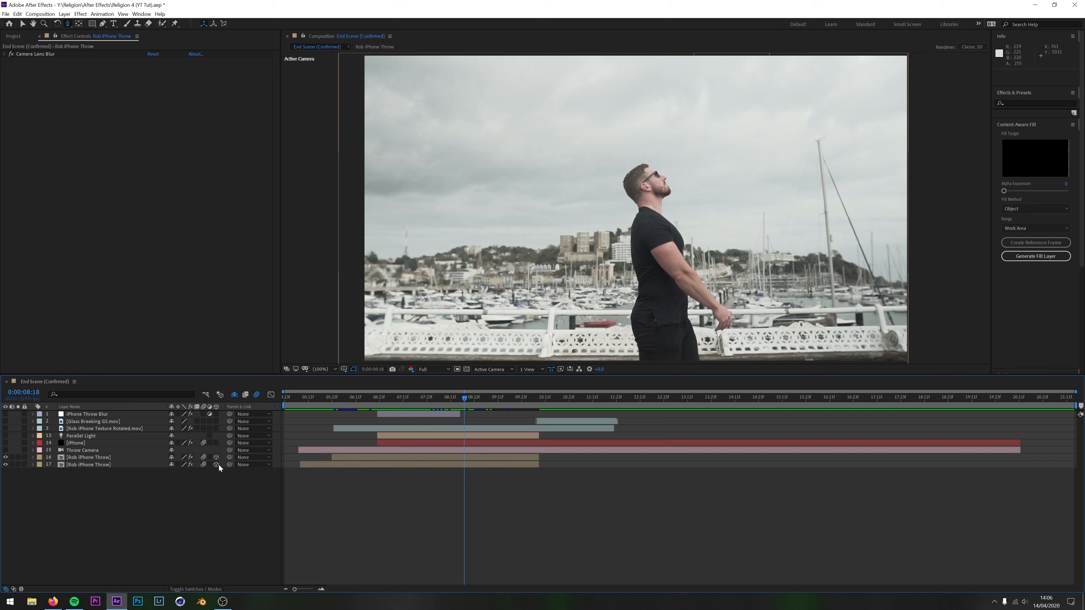
# Enable the Throw Camera layer at 0:00:06:15 and expand its transform and camera options
pyautogui.click(83, 449)
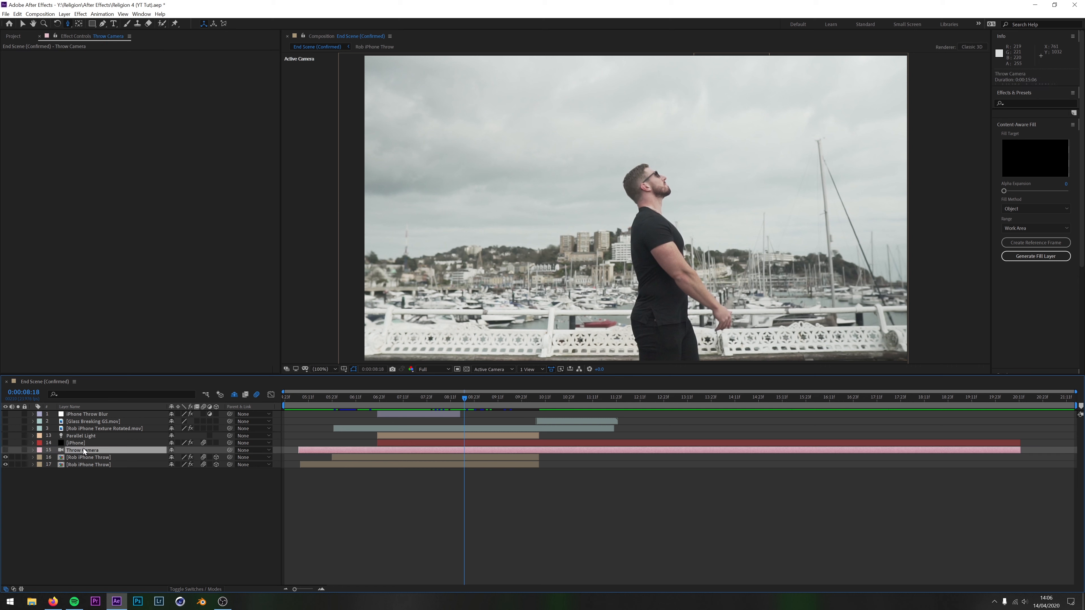
pyautogui.click(363, 403)
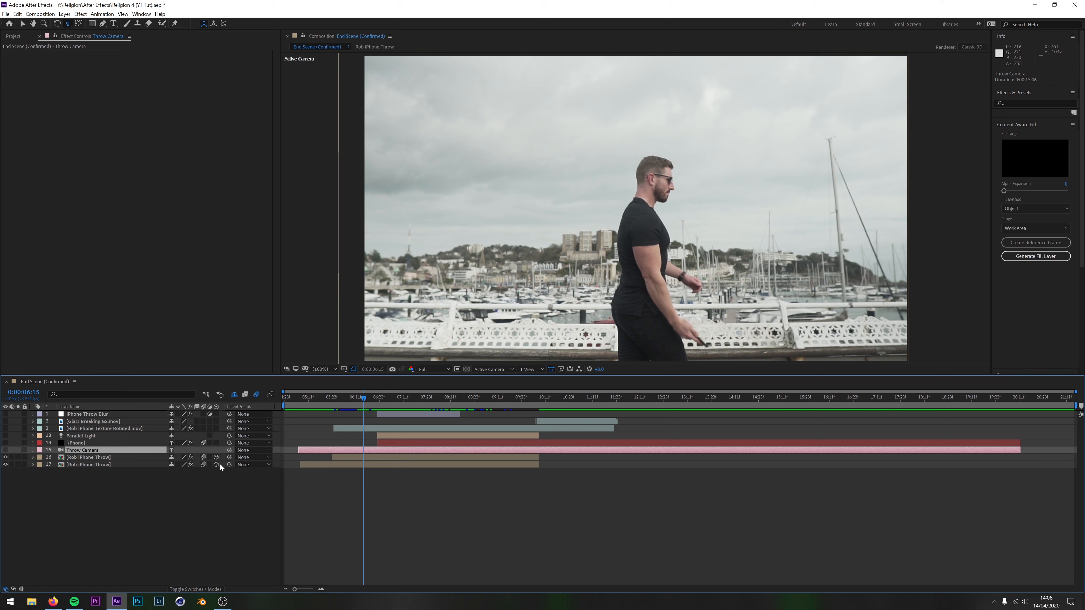
pyautogui.click(5, 450)
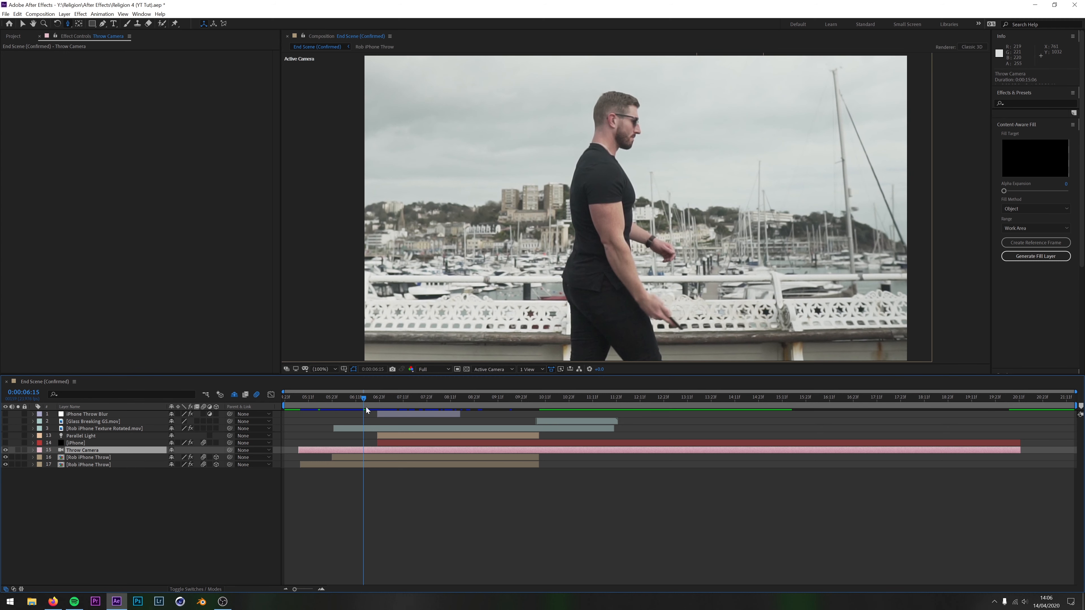
pyautogui.click(33, 450)
# Review the Throw Camera's X, Y and Z Position keyframes by scrubbing the move between 0:00:06:21 and 0:00:08:16
pyautogui.moveTo(362, 397); pyautogui.dragTo(424, 422)
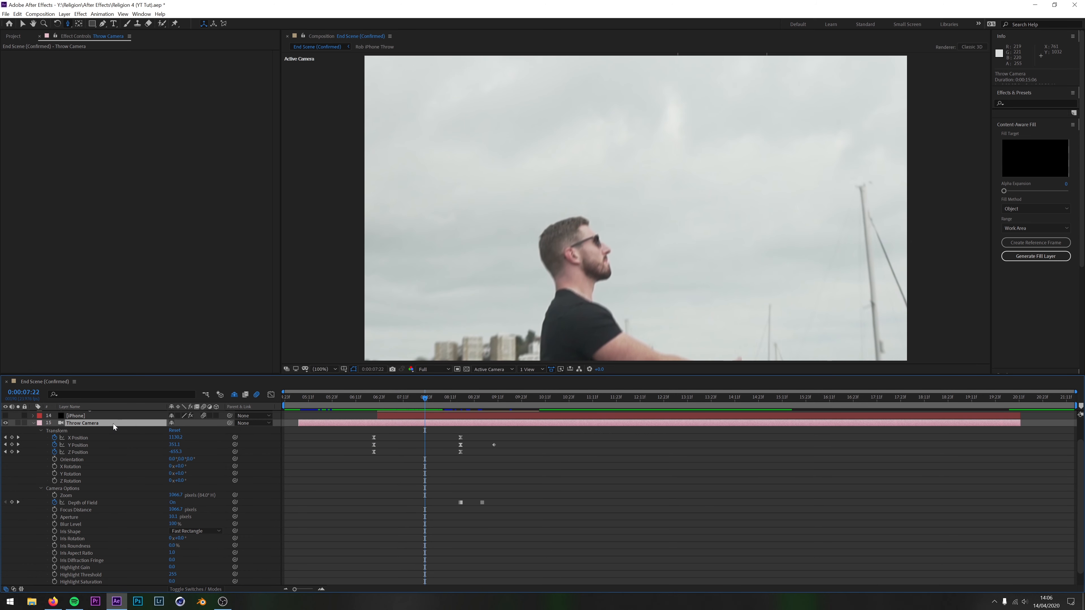
pyautogui.moveTo(424, 399); pyautogui.dragTo(399, 407)
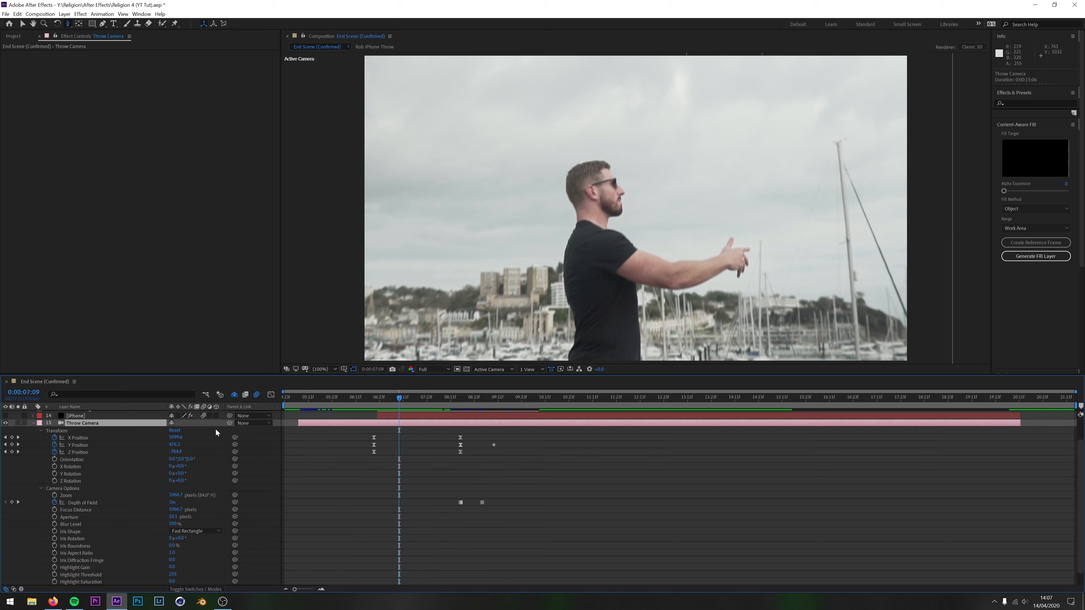
pyautogui.click(33, 425)
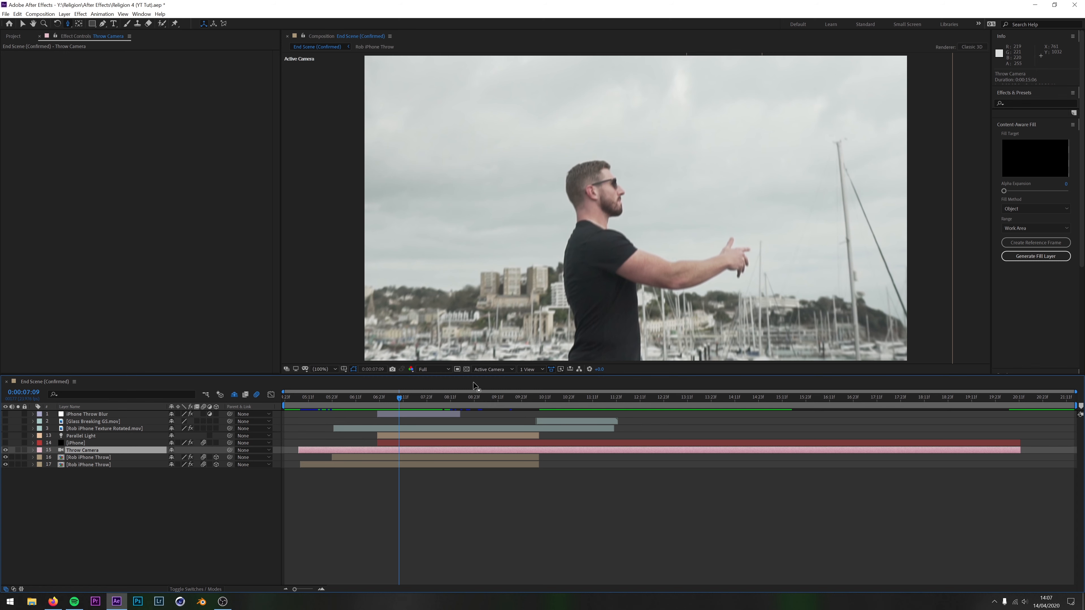
pyautogui.moveTo(403, 397); pyautogui.dragTo(408, 398)
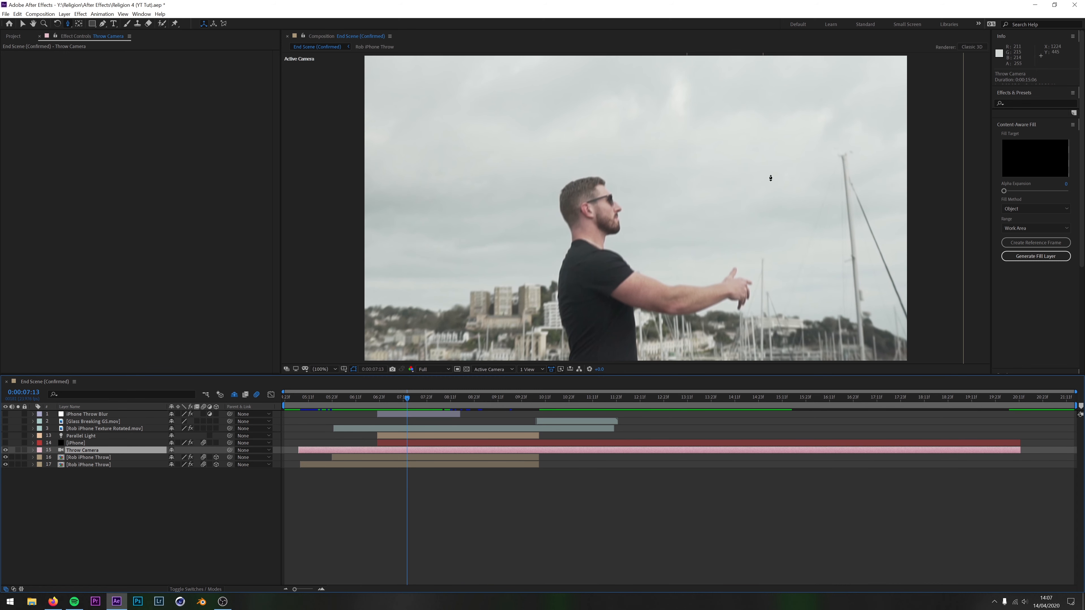
pyautogui.click(33, 450)
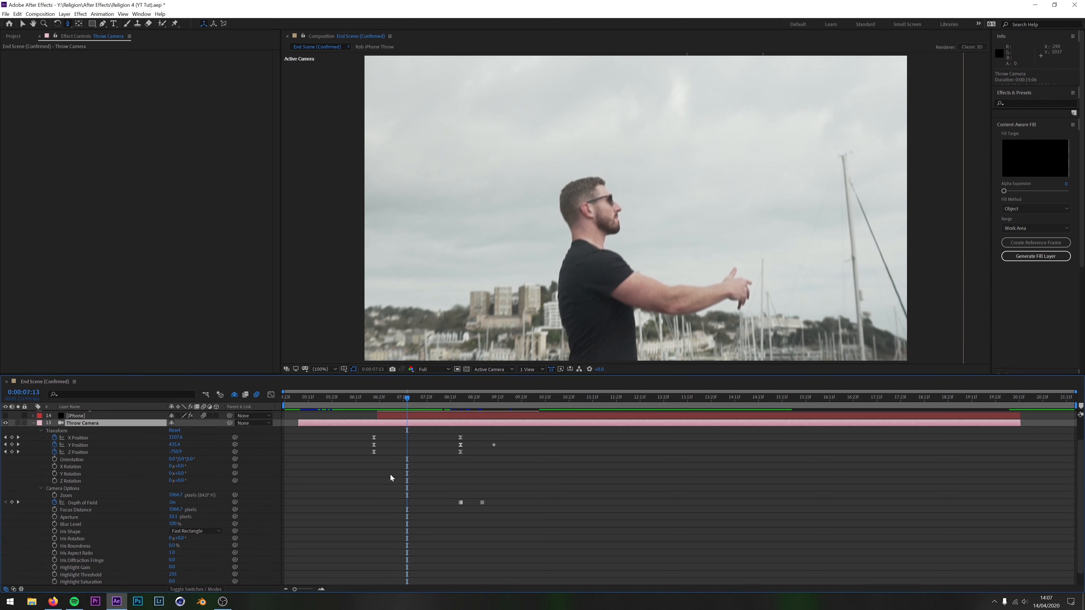
pyautogui.moveTo(405, 401); pyautogui.dragTo(376, 414)
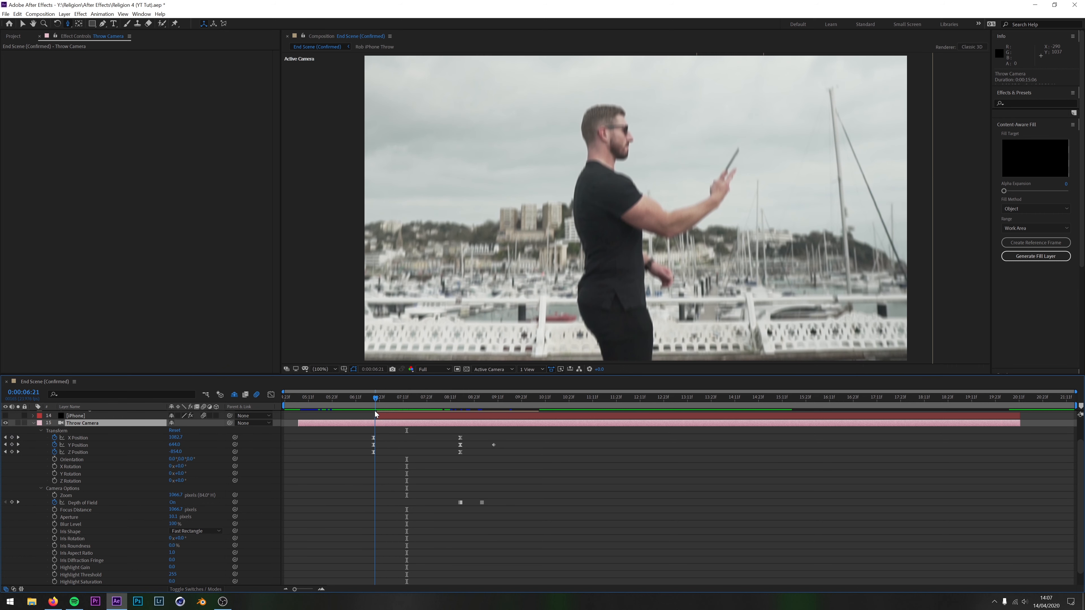
pyautogui.click(374, 411)
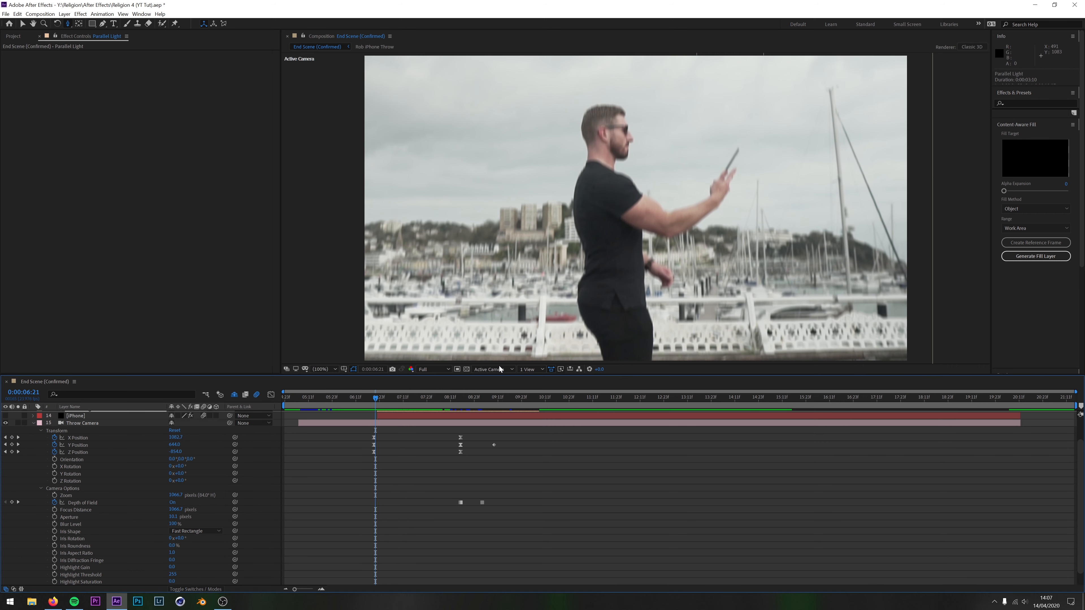
pyautogui.moveTo(377, 404); pyautogui.dragTo(460, 408)
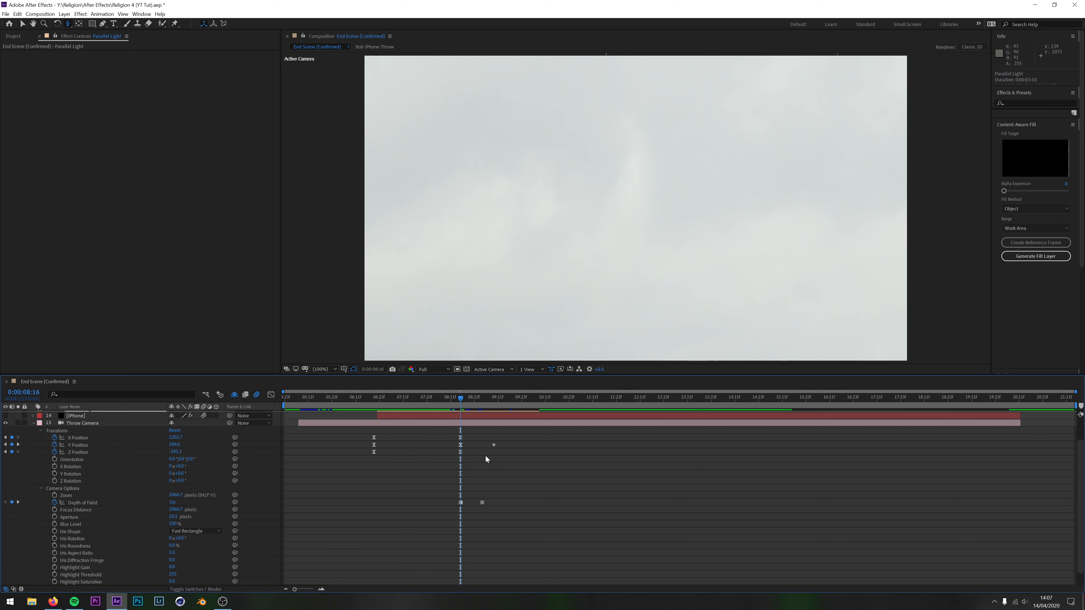
# Try pulling the Throw Camera back to a Z Position of about -687 at 0:00:08:16 and reframing the man with the camera tools
pyautogui.moveTo(175, 452); pyautogui.dragTo(52, 479)
pyautogui.click(346, 424)
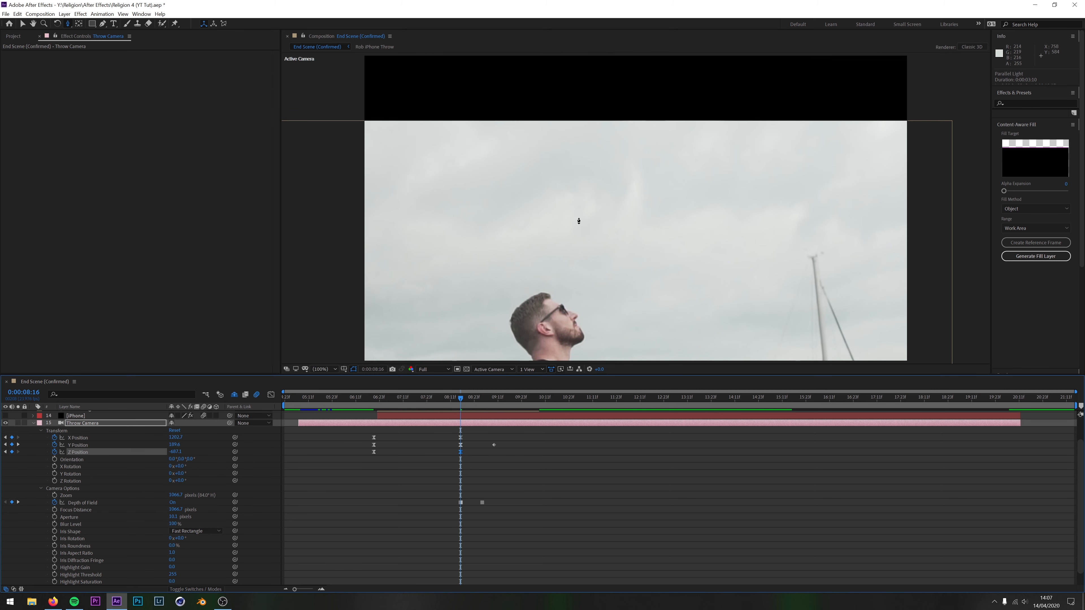
pyautogui.press('c')
pyautogui.press('c')
pyautogui.press('c')
pyautogui.press('c')
pyautogui.press('c')
pyautogui.moveTo(540, 269); pyautogui.dragTo(546, 180)
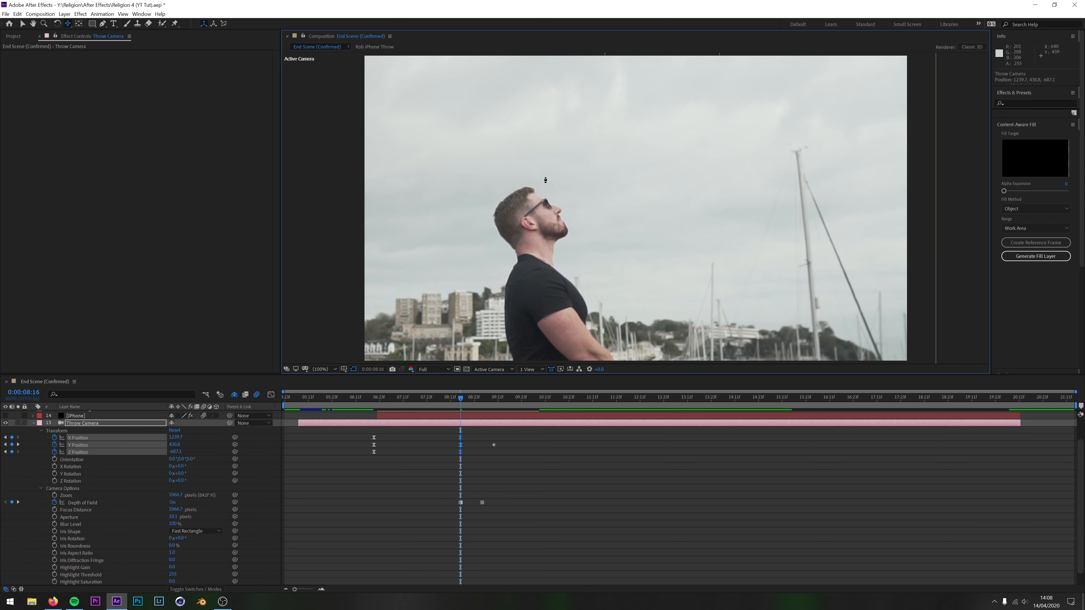
pyautogui.moveTo(548, 163); pyautogui.dragTo(557, 194)
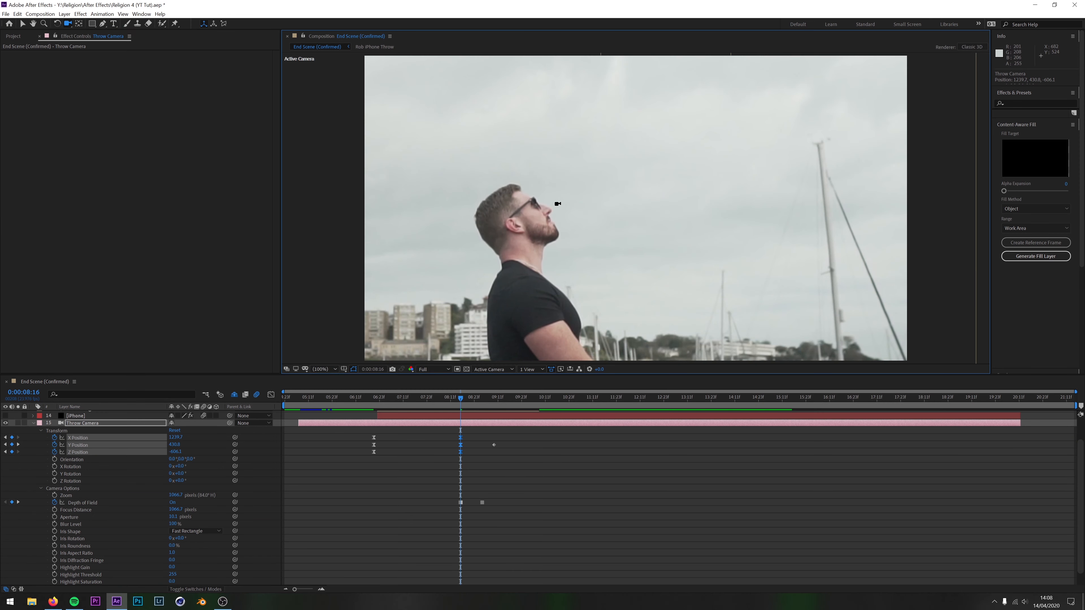
# Try orbiting the Throw Camera around the scene and undo the rotation
pyautogui.press('c')
pyautogui.moveTo(557, 204); pyautogui.dragTo(591, 164)
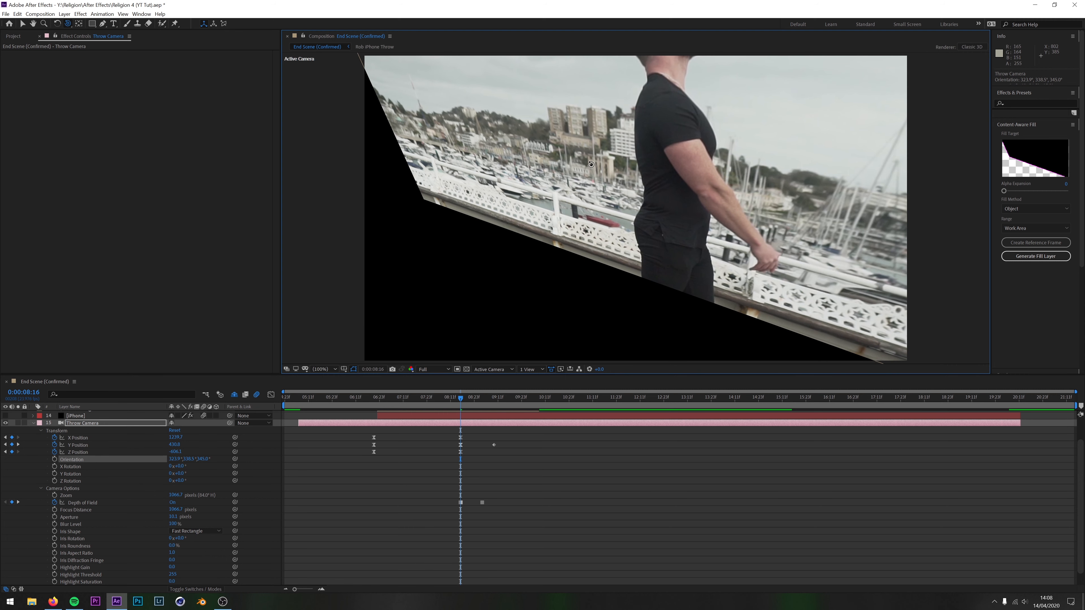
pyautogui.hotkey('ctrl', 'z')
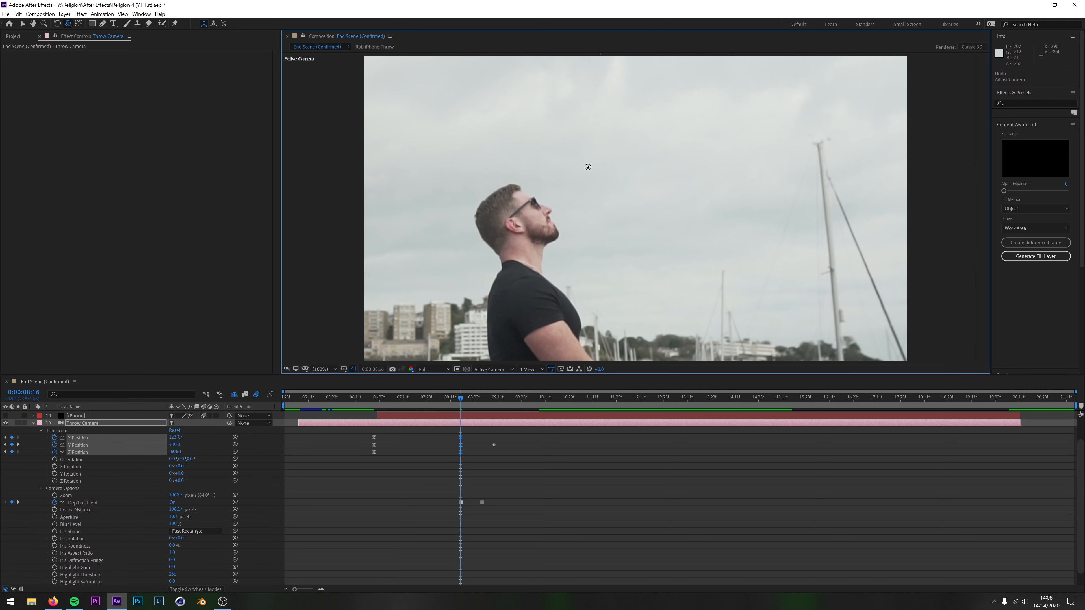
# Undo all the trial camera adjustments and return to 0:00:08:07 in the original camera move
pyautogui.moveTo(458, 396)
pyautogui.mouseDown()
pyautogui.moveTo(370, 397)
pyautogui.moveTo(484, 413)
pyautogui.moveTo(467, 416)
pyautogui.mouseUp()
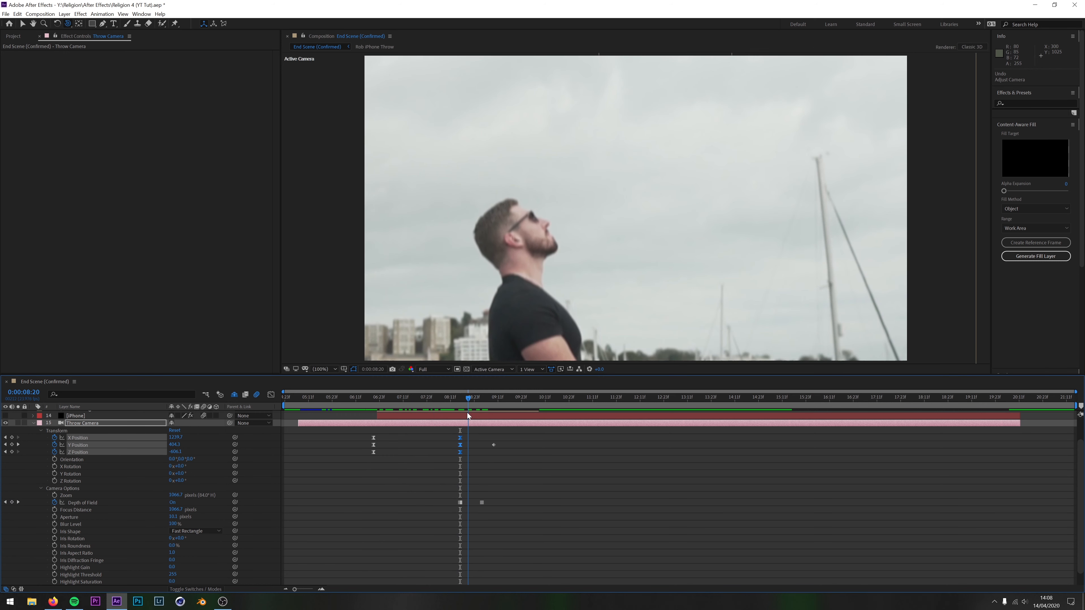
pyautogui.press('j')
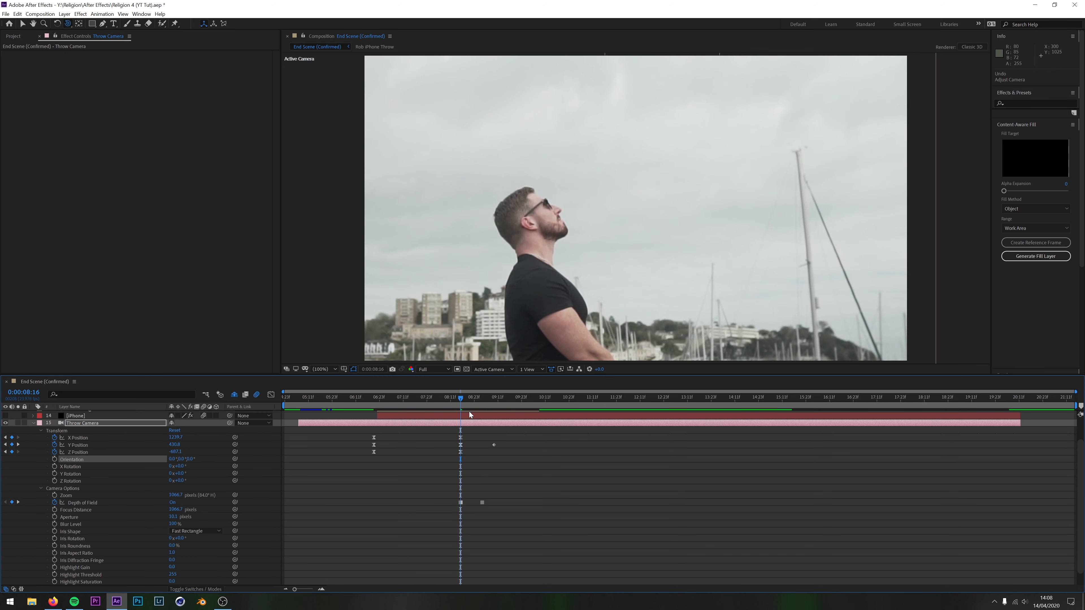
pyautogui.hotkey('ctrl', 'z')
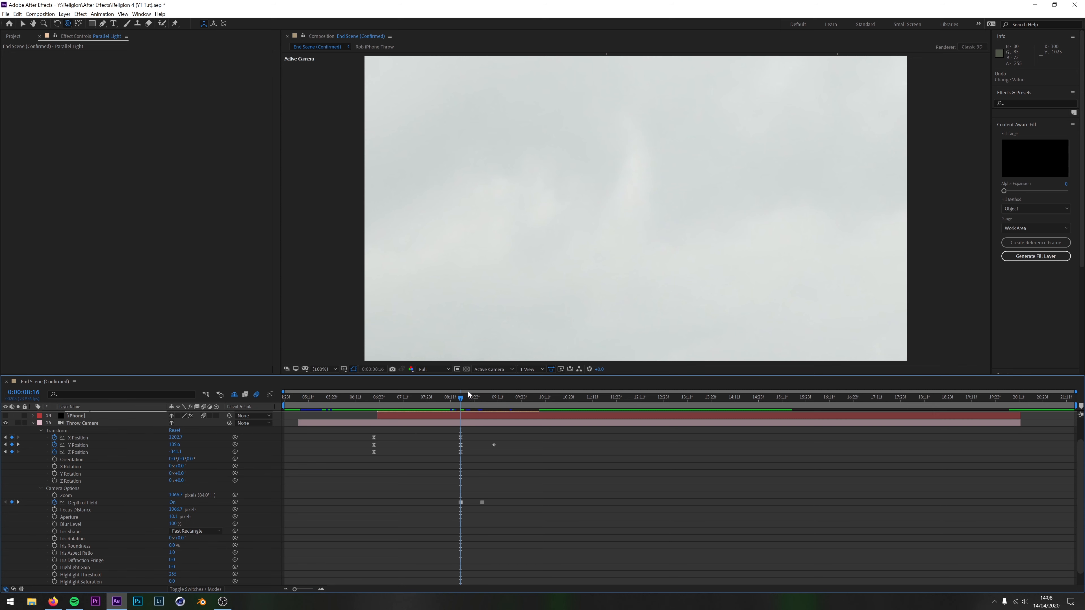
pyautogui.moveTo(458, 398)
pyautogui.mouseDown()
pyautogui.moveTo(388, 401)
pyautogui.moveTo(441, 411)
pyautogui.mouseUp()
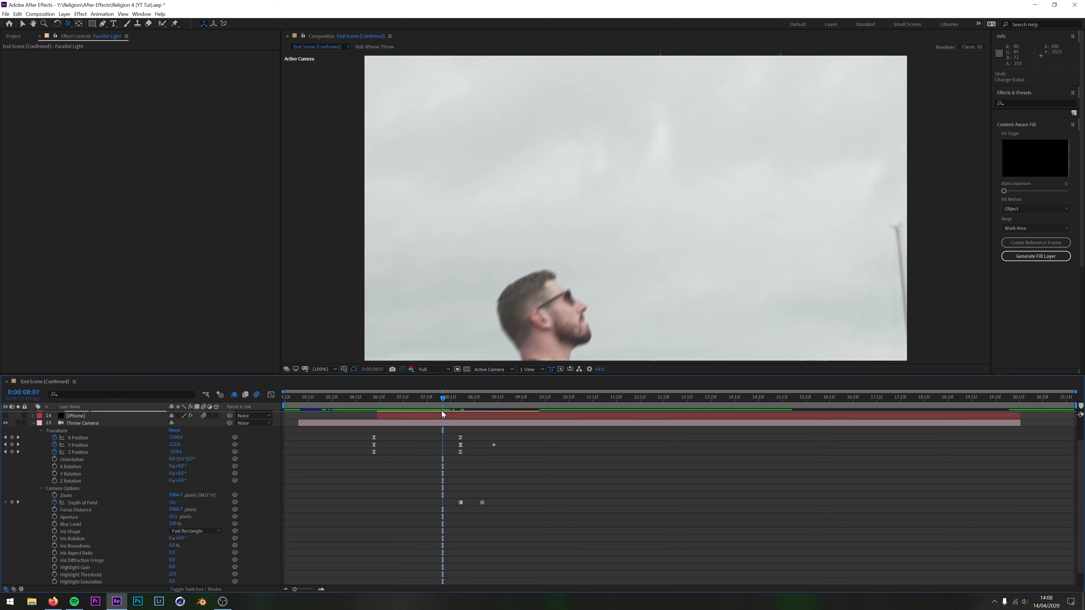
pyautogui.scroll(2, 352, 458)
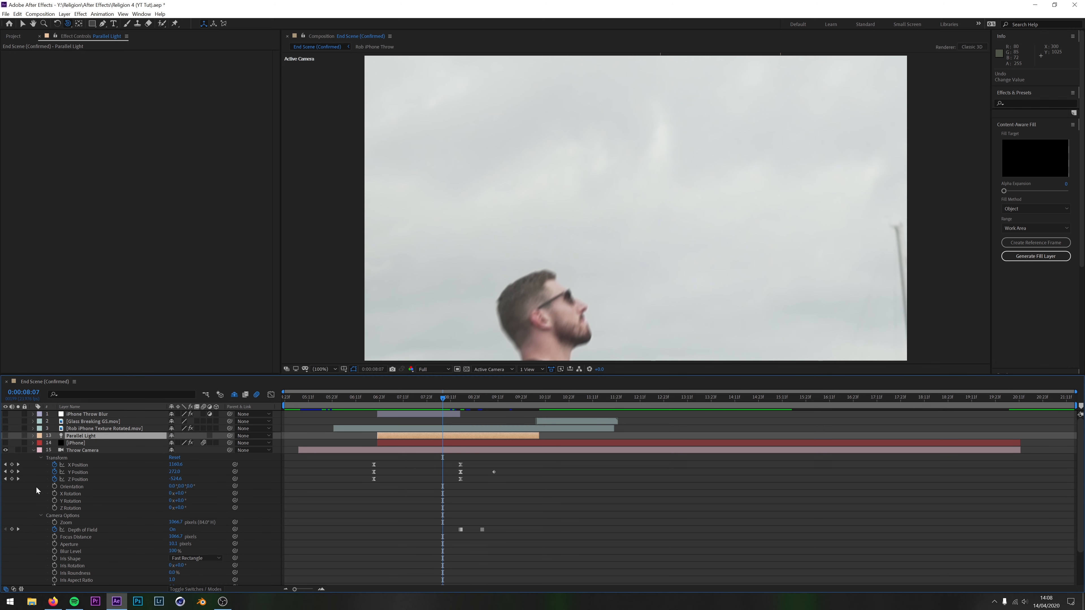
# Scrub the camera move from 0:00:08:17 back to 0:00:07:04, review the Camera Options, and collapse the Throw Camera's properties
pyautogui.moveTo(441, 401); pyautogui.dragTo(462, 400)
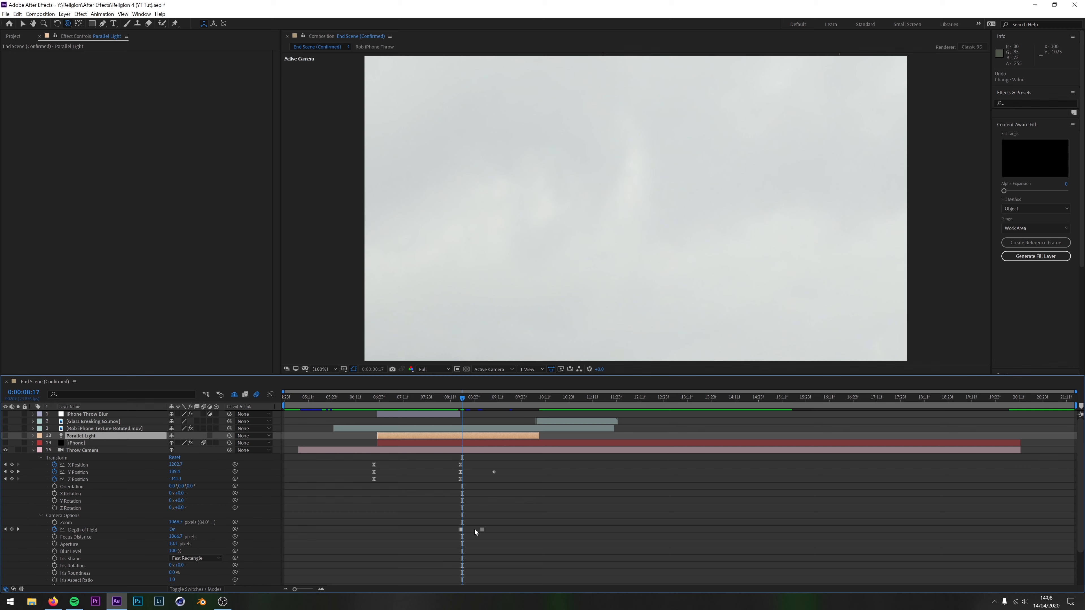
pyautogui.moveTo(463, 401); pyautogui.dragTo(388, 389)
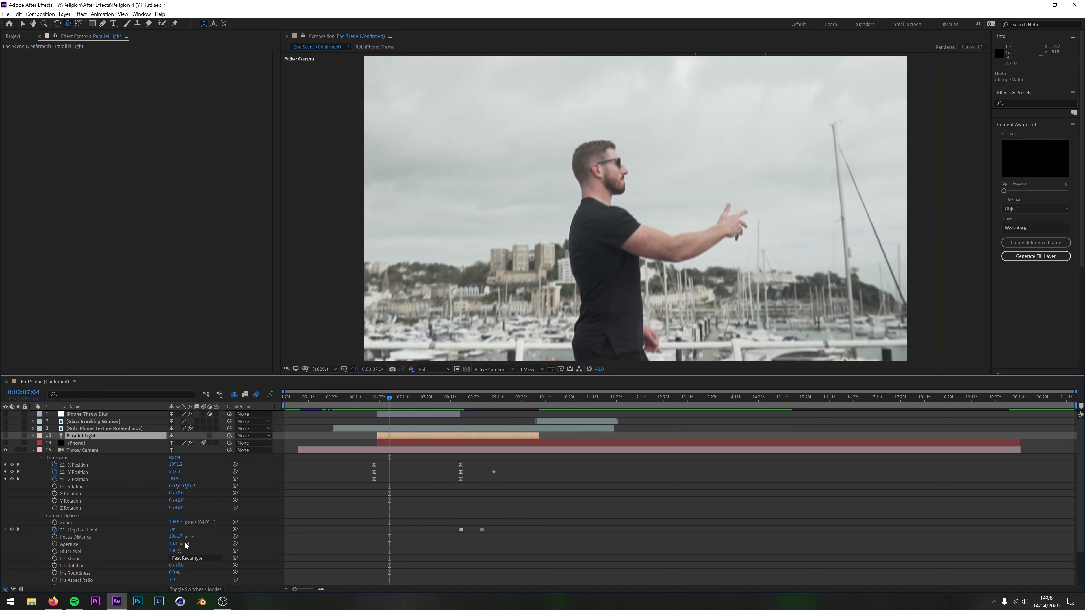
pyautogui.scroll(-2, 185, 544)
pyautogui.scroll(2, 185, 545)
pyautogui.click(33, 450)
# Make the iPhone layer visible and advance to 0:00:07:11 to preview the phone in the air
pyautogui.click(80, 444)
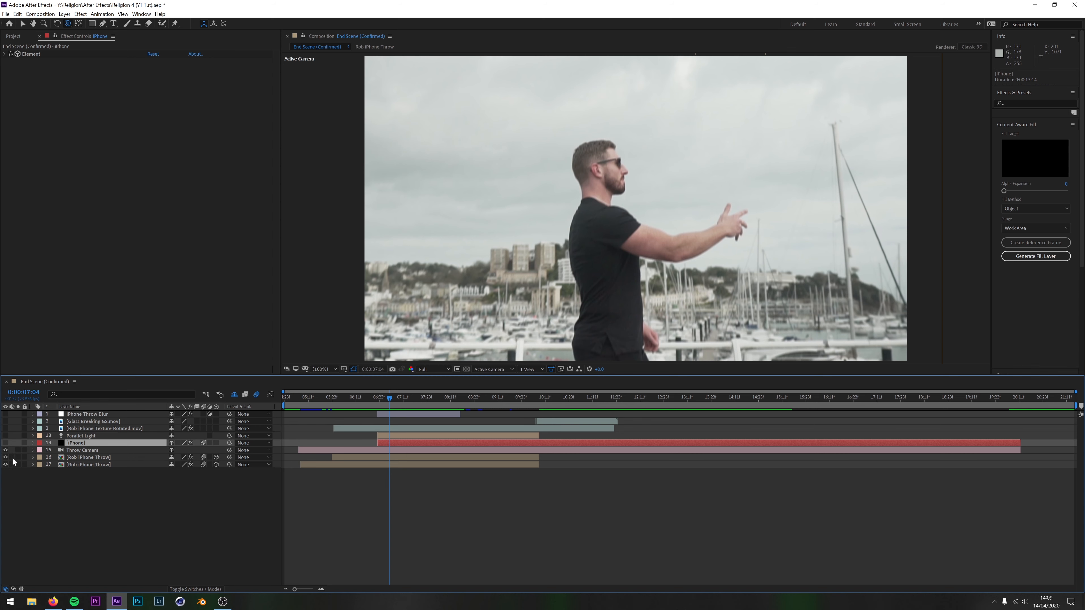
pyautogui.click(5, 443)
pyautogui.moveTo(390, 403); pyautogui.dragTo(404, 424)
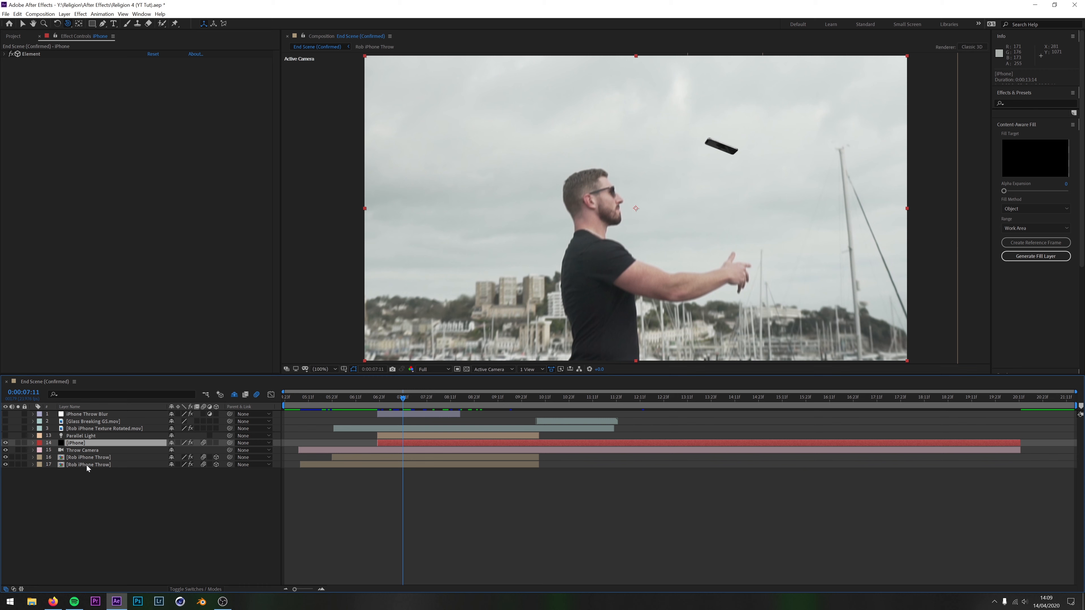
# Look up the new-layer options and locate Video Copilot's Element effect for the iPhone layer
pyautogui.rightClick(139, 505)
pyautogui.moveTo(175, 510)
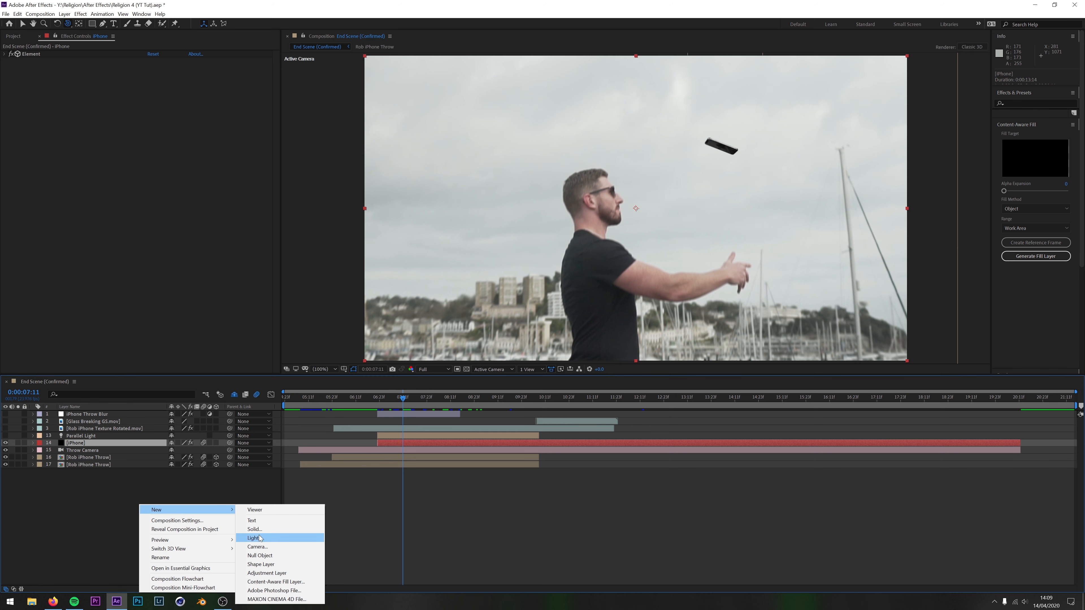
pyautogui.click(107, 488)
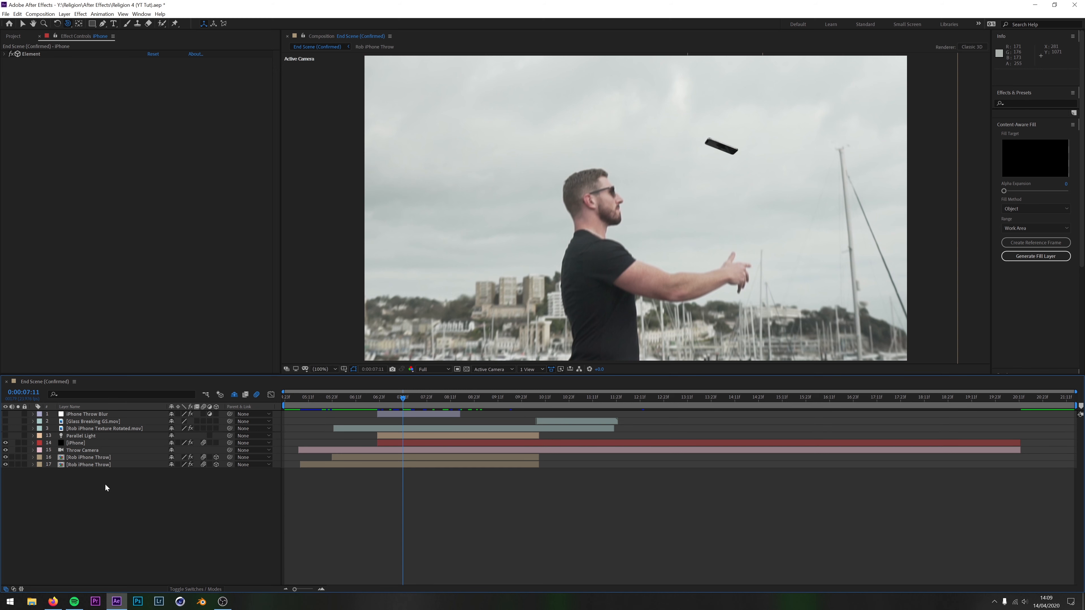
pyautogui.click(81, 445)
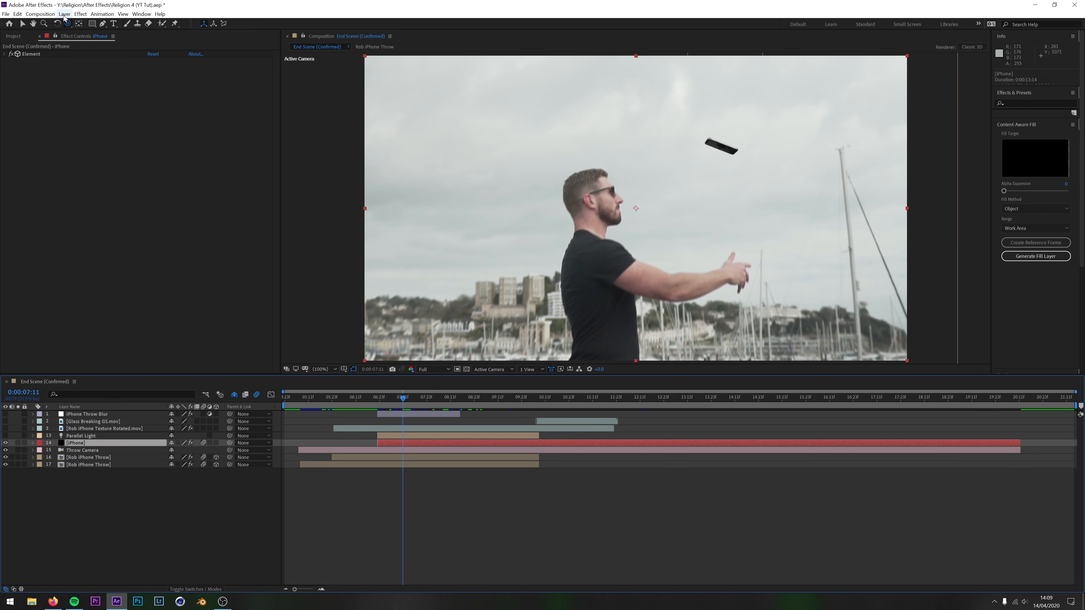
pyautogui.click(80, 14)
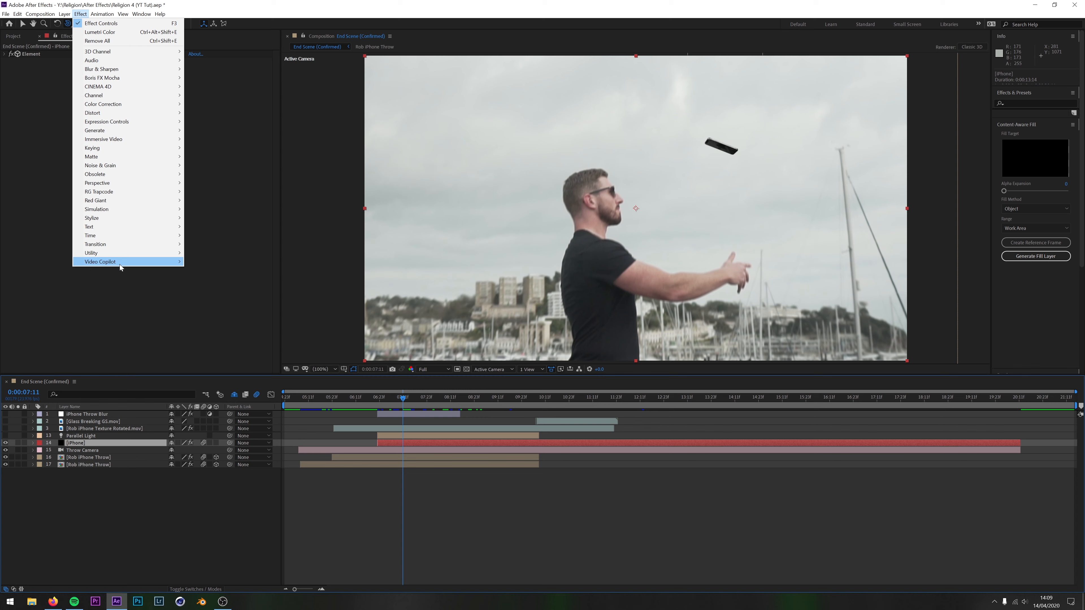
pyautogui.moveTo(120, 264)
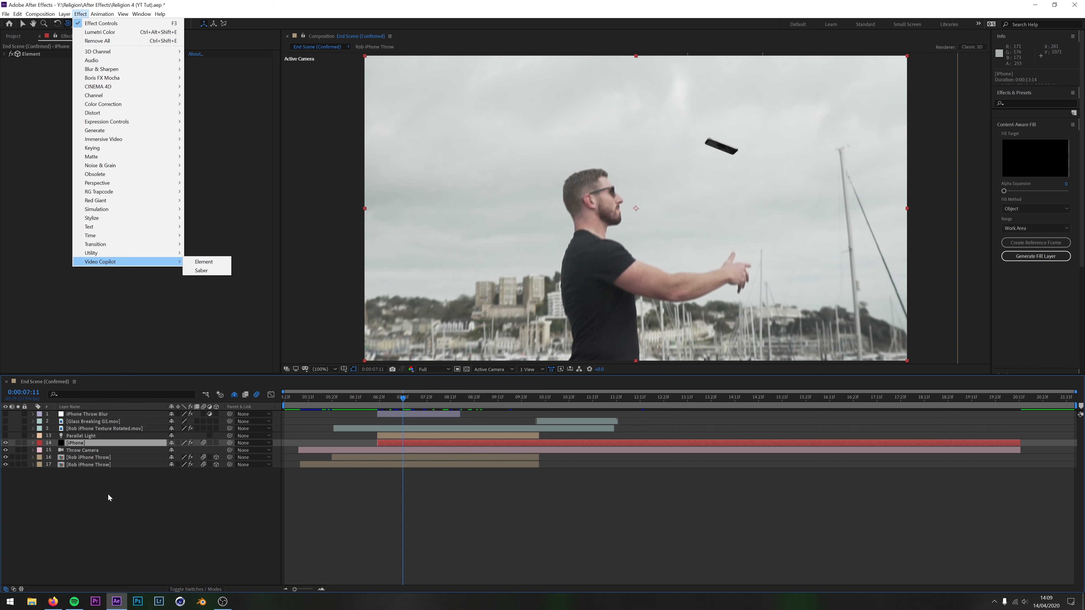
pyautogui.click(206, 263)
# Expand the Element effect on the iPhone layer and open its Scene Setup
pyautogui.click(4, 54)
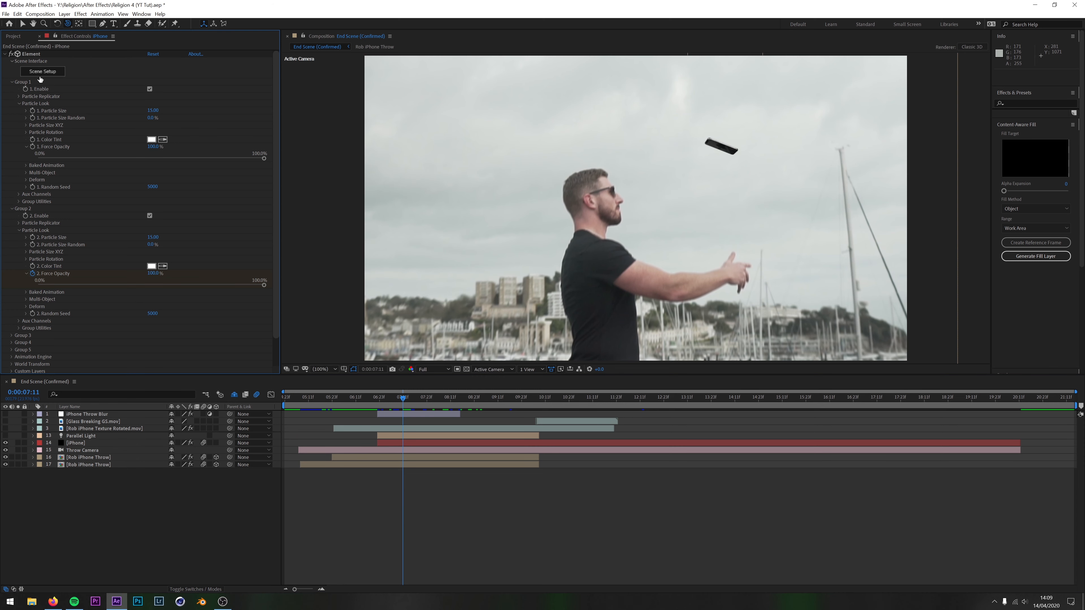
pyautogui.click(4, 54)
pyautogui.click(4, 54)
pyautogui.click(41, 72)
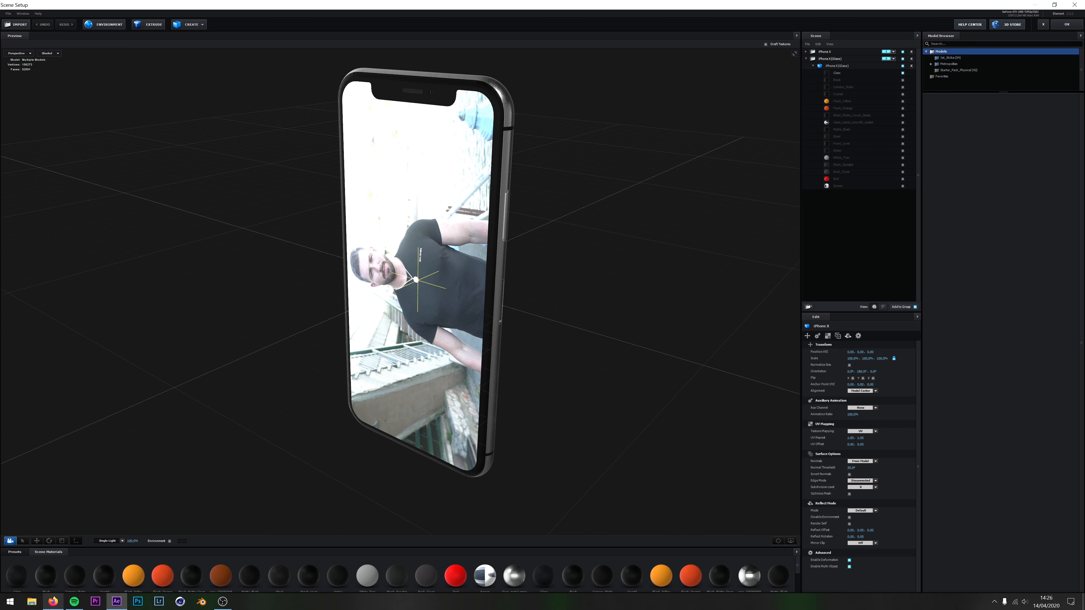
# Switch to Firefox to view the iPhone X 3D models on TurboSquid, including the Element3D V2.2 ones, and return to Scene Setup
pyautogui.click(53, 601)
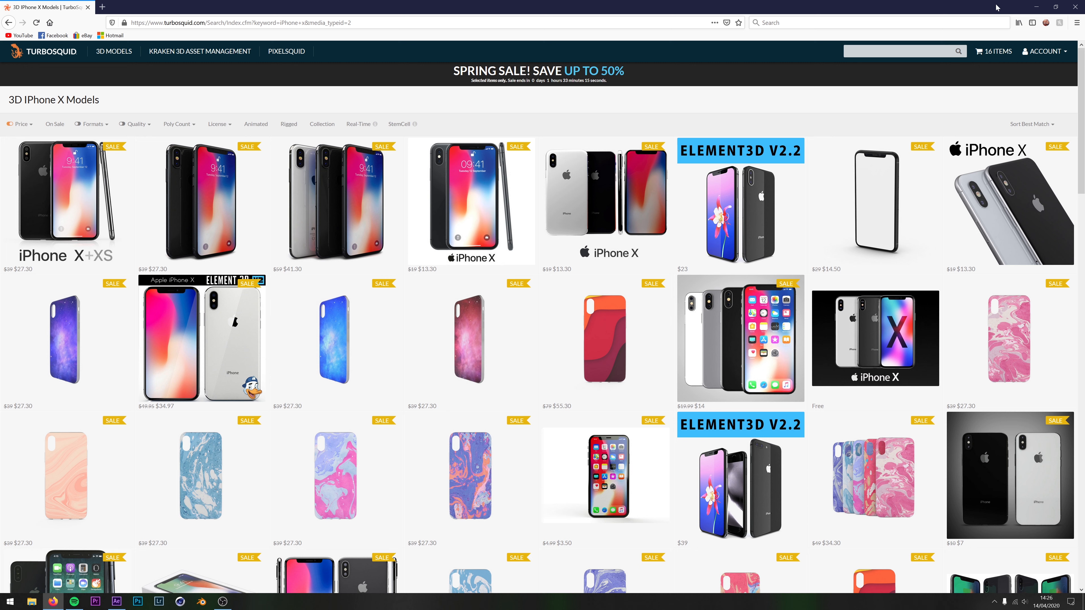
pyautogui.moveTo(768, 175)
pyautogui.moveTo(723, 160)
pyautogui.click(1036, 7)
# Display the environment behind the phone model in the Scene Setup preview
pyautogui.moveTo(522, 231)
pyautogui.mouseDown()
pyautogui.moveTo(465, 236)
pyautogui.moveTo(526, 230)
pyautogui.mouseUp()
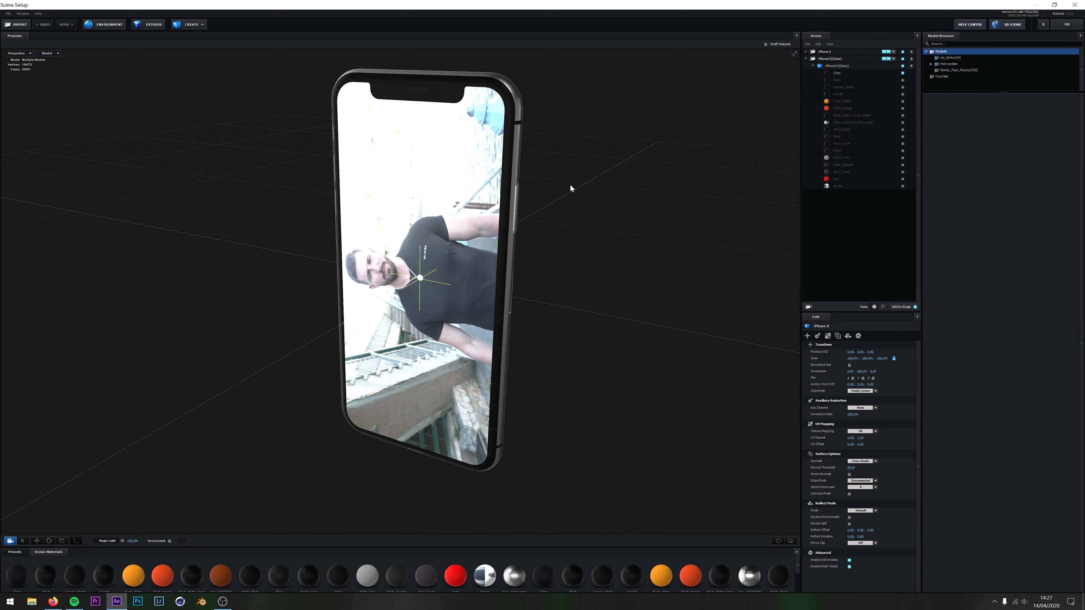
pyautogui.click(169, 541)
pyautogui.moveTo(567, 227)
pyautogui.mouseDown()
pyautogui.moveTo(568, 200)
pyautogui.moveTo(569, 227)
pyautogui.moveTo(474, 225)
pyautogui.moveTo(580, 225)
pyautogui.moveTo(567, 228)
pyautogui.mouseUp()
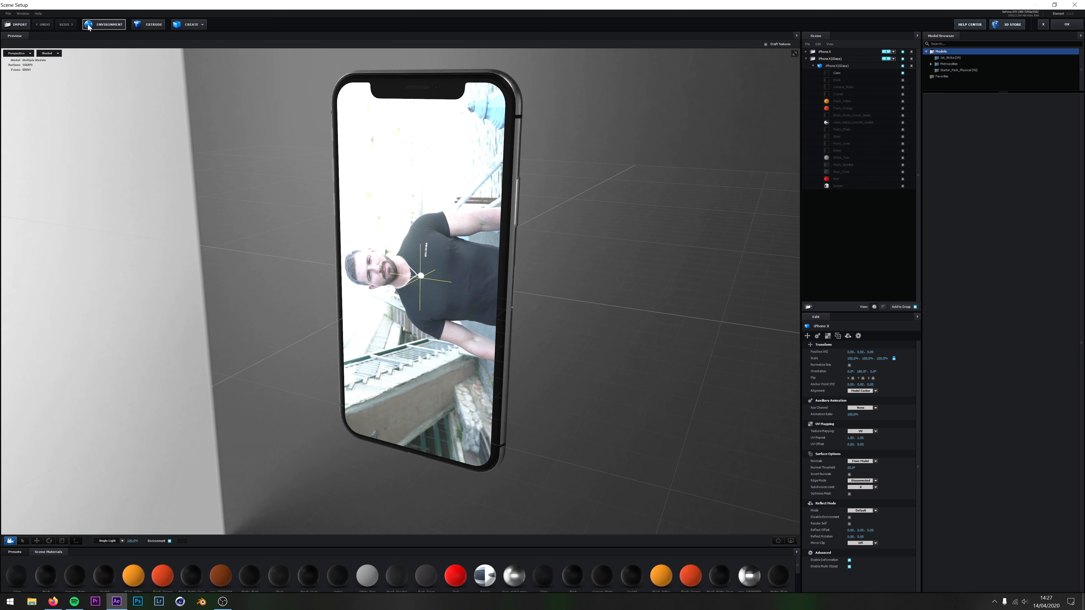
# Replace the environment texture with the woodland lake HDRI from Project Documents > Blender > HDRI > Nature > 2k
pyautogui.click(98, 30)
pyautogui.click(528, 266)
pyautogui.click(547, 268)
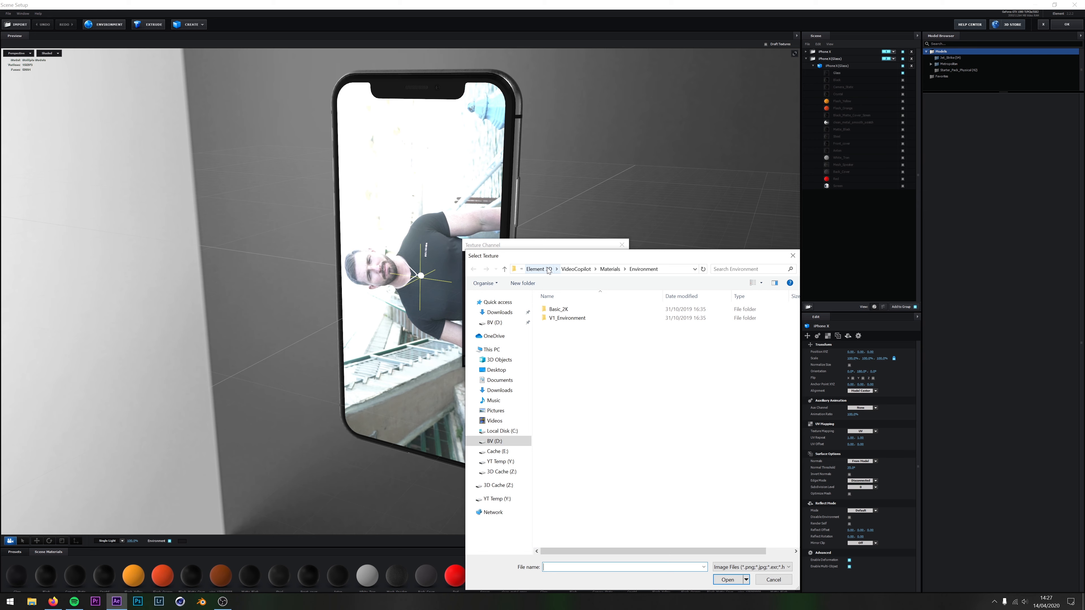
pyautogui.click(282, 308)
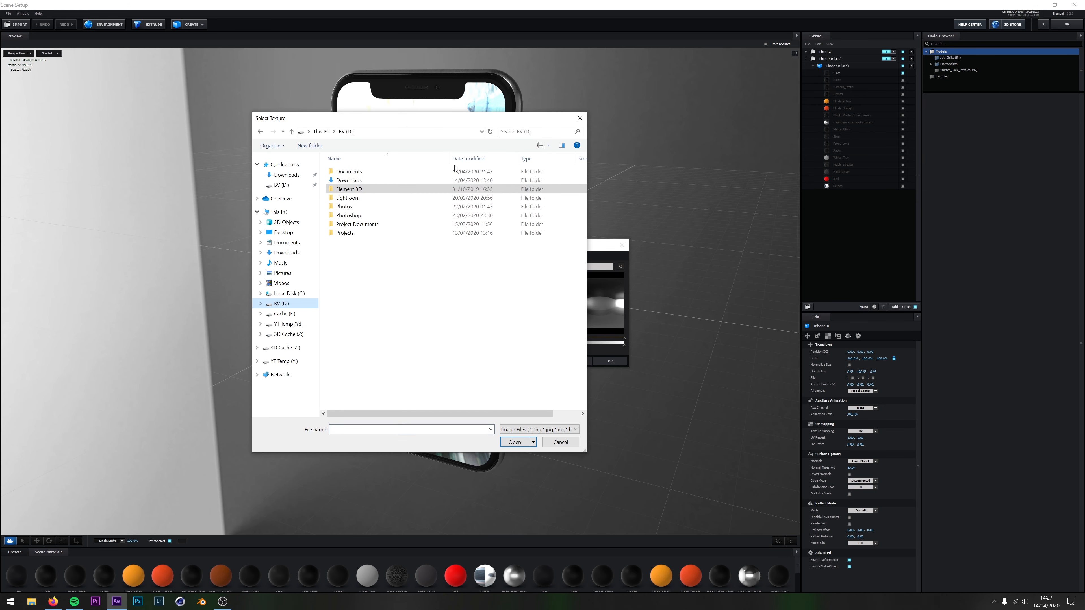
pyautogui.doubleClick(371, 224)
pyautogui.doubleClick(348, 189)
pyautogui.doubleClick(348, 189)
pyautogui.doubleClick(355, 172)
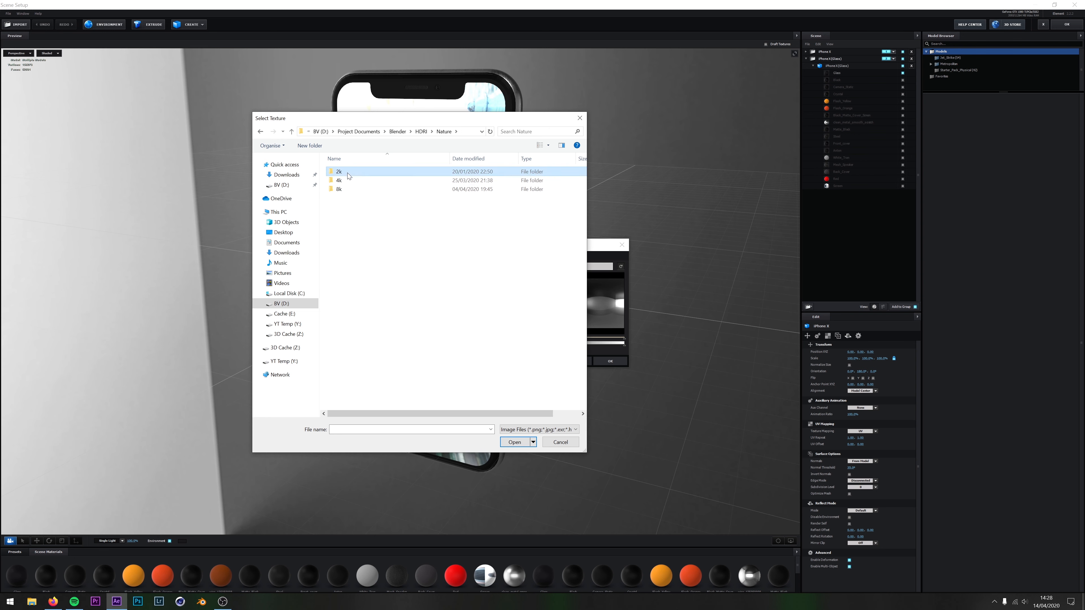
pyautogui.doubleClick(356, 173)
pyautogui.click(369, 194)
pyautogui.click(517, 448)
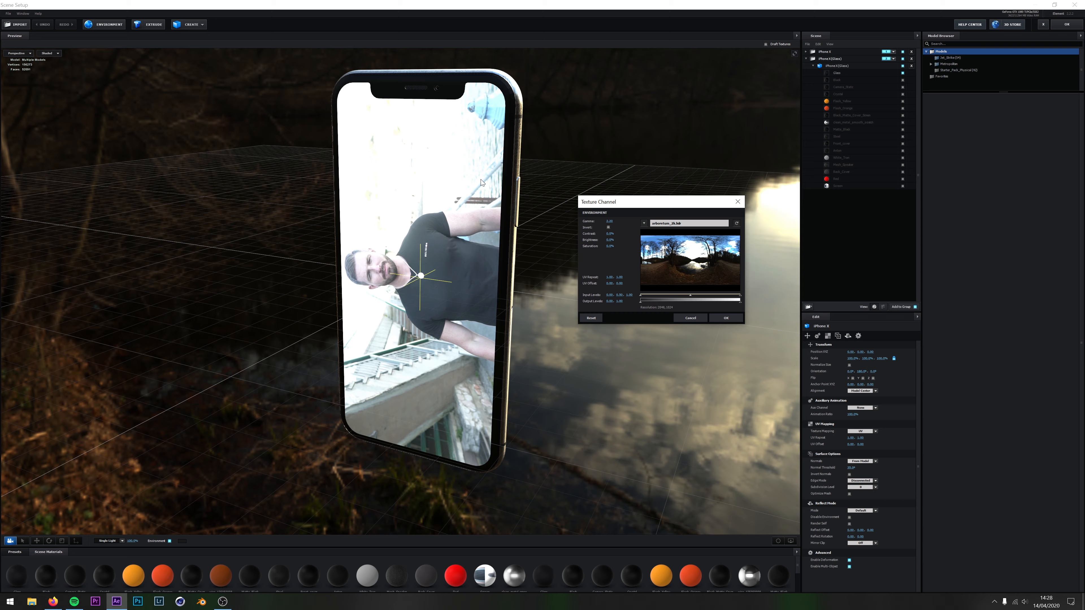
pyautogui.click(726, 318)
# Orbit around the phone model to inspect the environment's reflections on its frame, back and display
pyautogui.moveTo(588, 272); pyautogui.dragTo(654, 267)
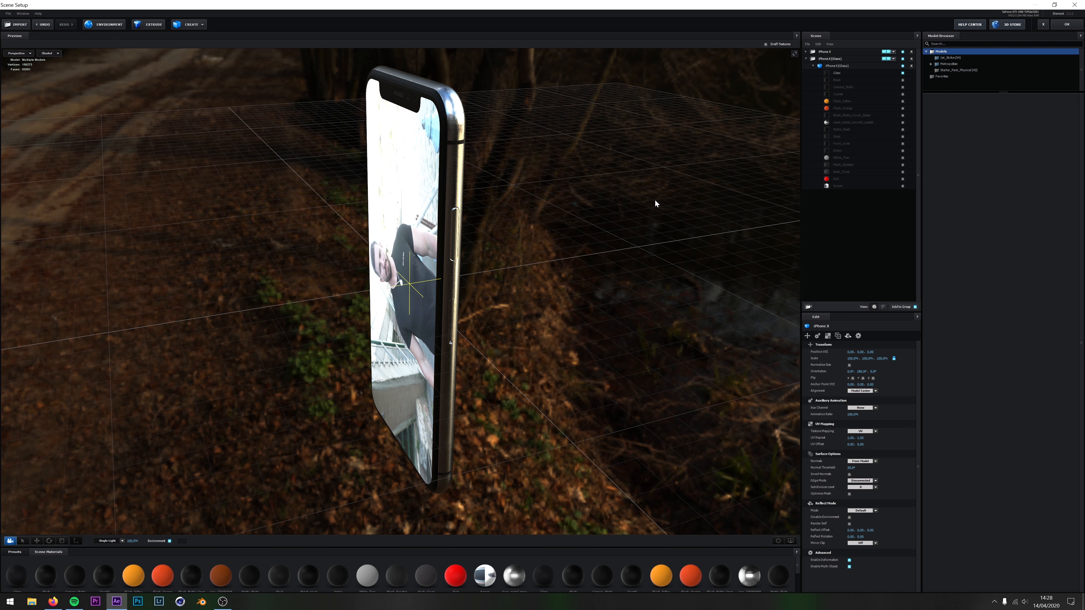
pyautogui.moveTo(564, 163); pyautogui.dragTo(498, 141)
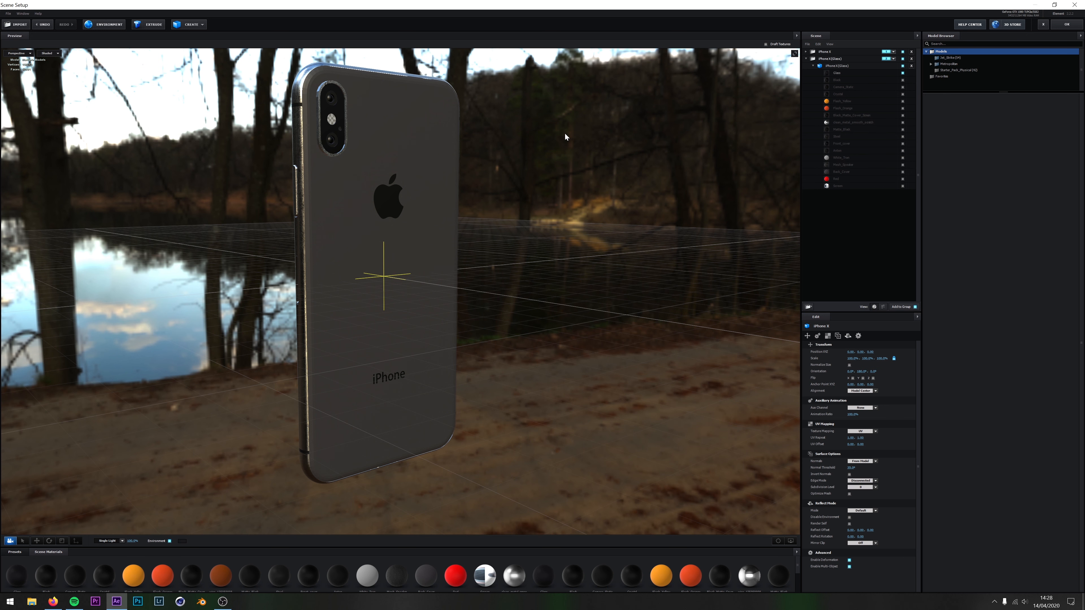
pyautogui.moveTo(525, 161); pyautogui.dragTo(587, 198)
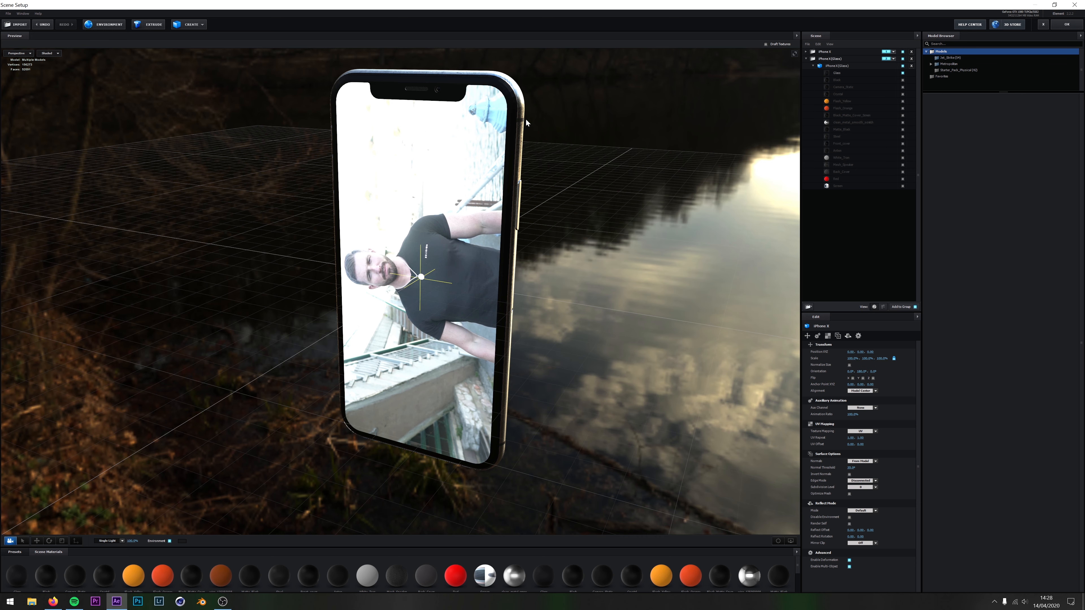
pyautogui.moveTo(624, 114); pyautogui.dragTo(592, 117)
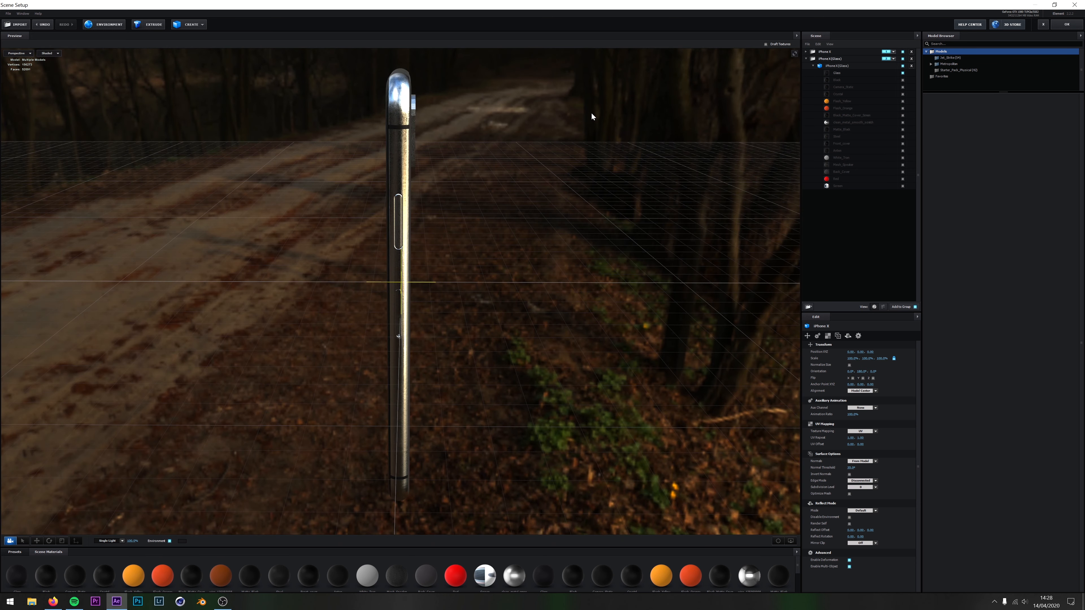
pyautogui.moveTo(630, 249); pyautogui.dragTo(575, 237)
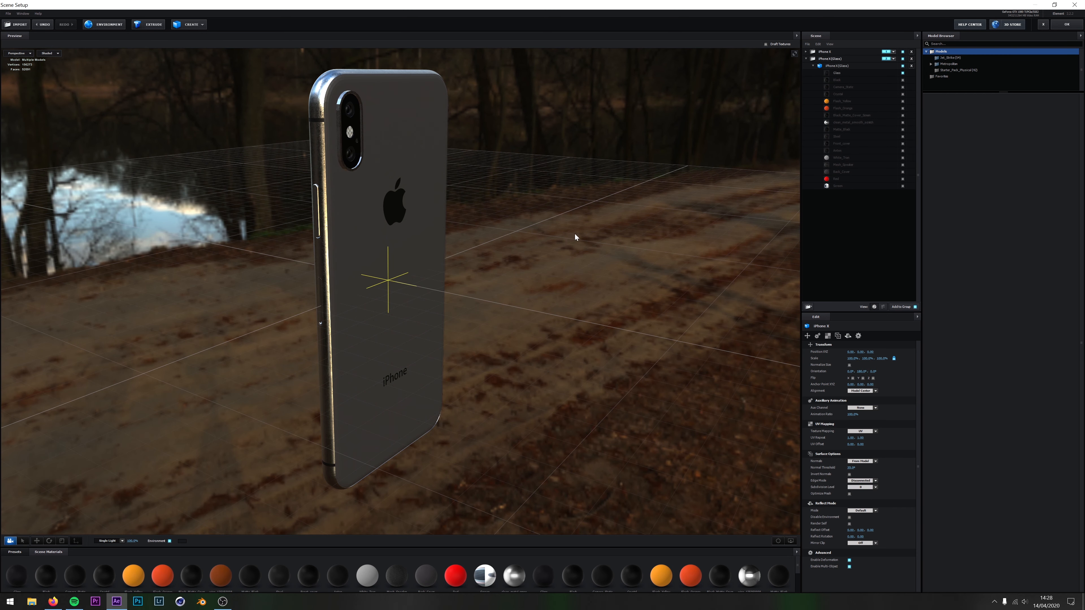
# Expand the iPhone X and iPhone X (Glass) groups and examine the model and materials each one contains
pyautogui.click(806, 59)
pyautogui.click(807, 52)
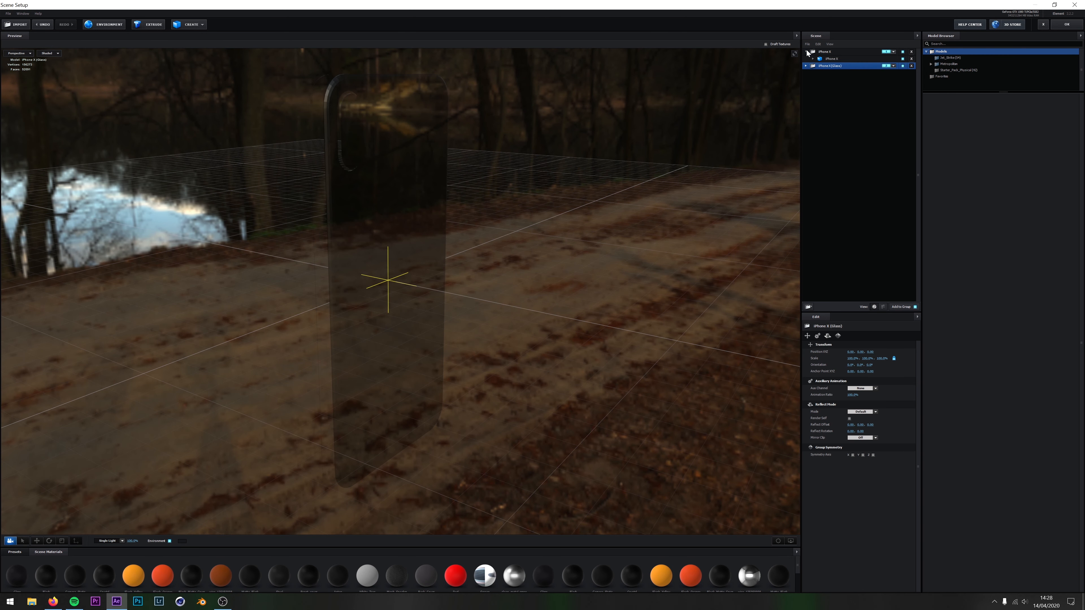
pyautogui.click(806, 66)
pyautogui.click(840, 66)
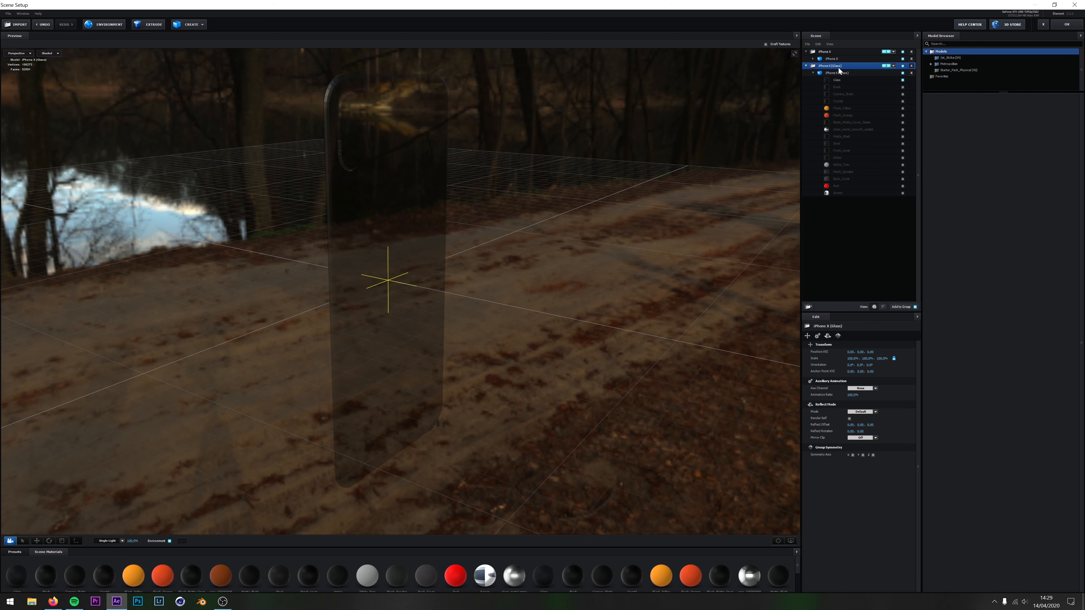
pyautogui.click(813, 58)
pyautogui.click(831, 58)
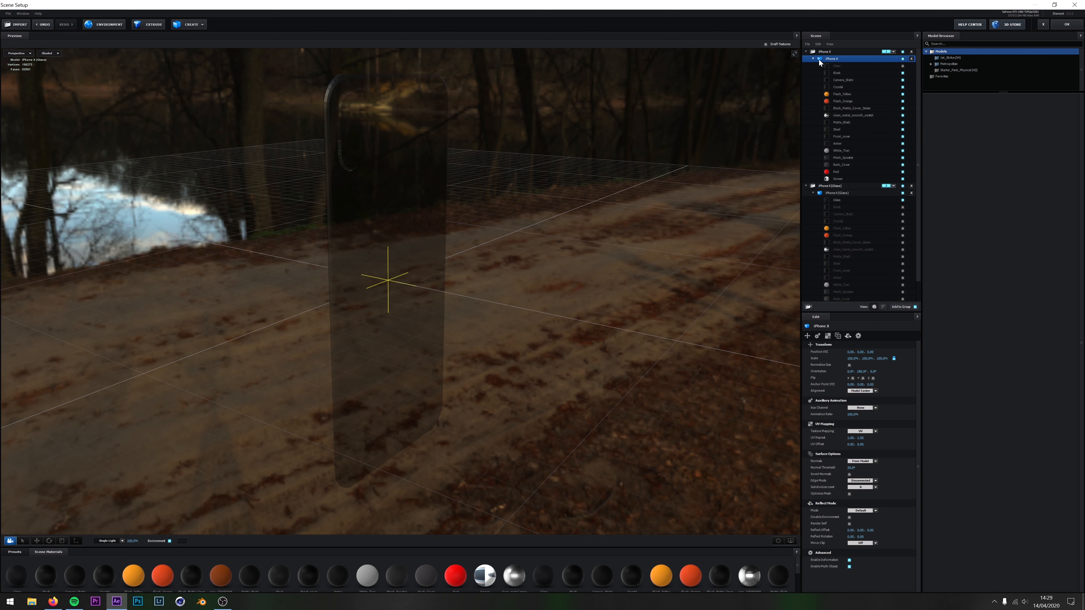
# Select the iPhone X model's Screen material and toggle its visibility off and on to identify the display surface
pyautogui.click(837, 179)
pyautogui.moveTo(483, 176); pyautogui.dragTo(351, 237)
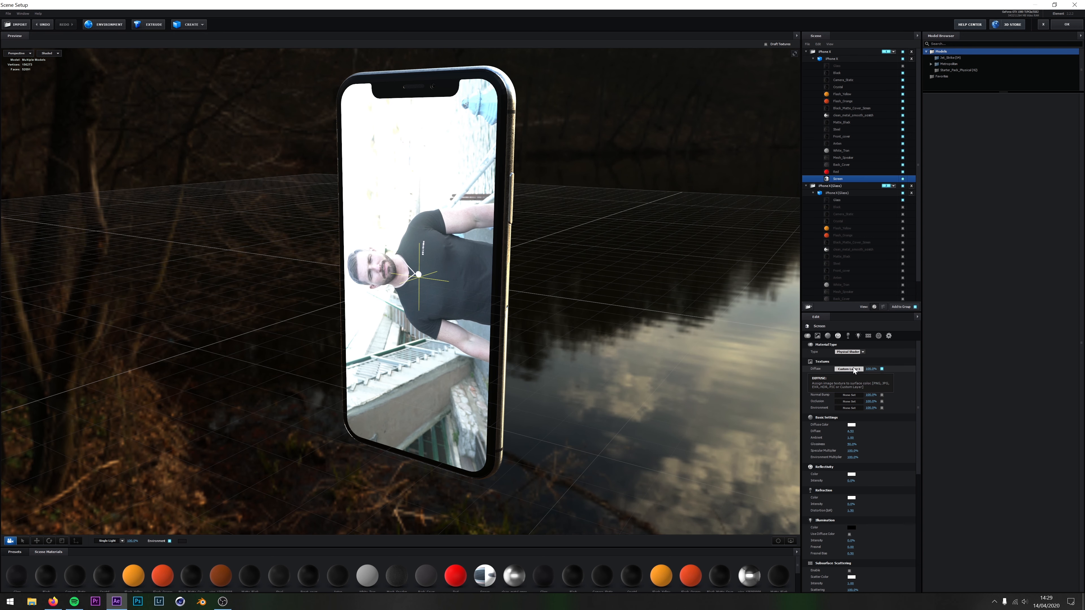
pyautogui.click(903, 179)
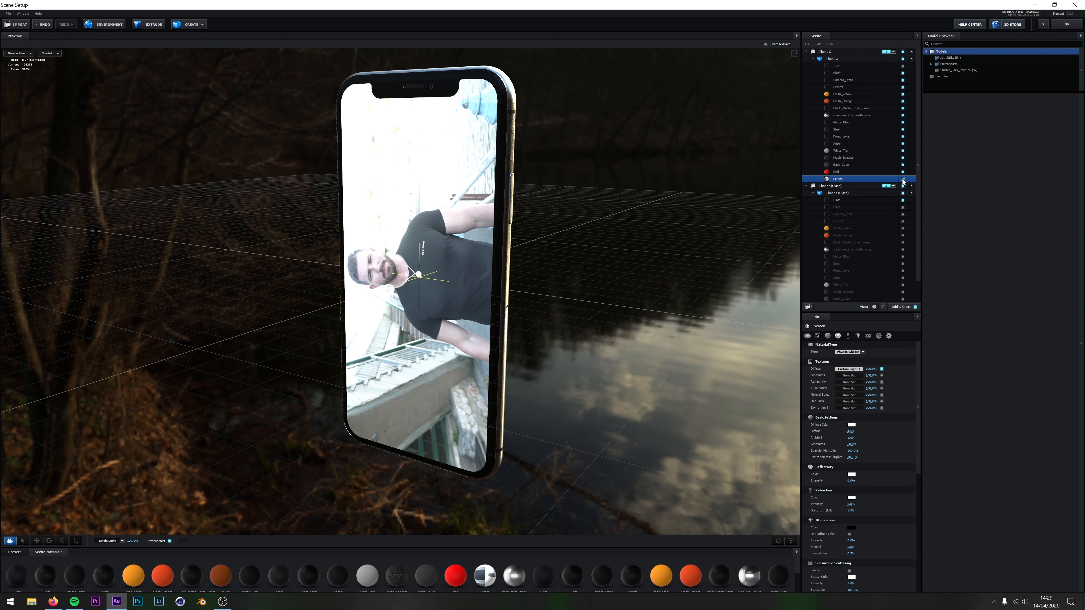
pyautogui.click(902, 179)
pyautogui.click(903, 178)
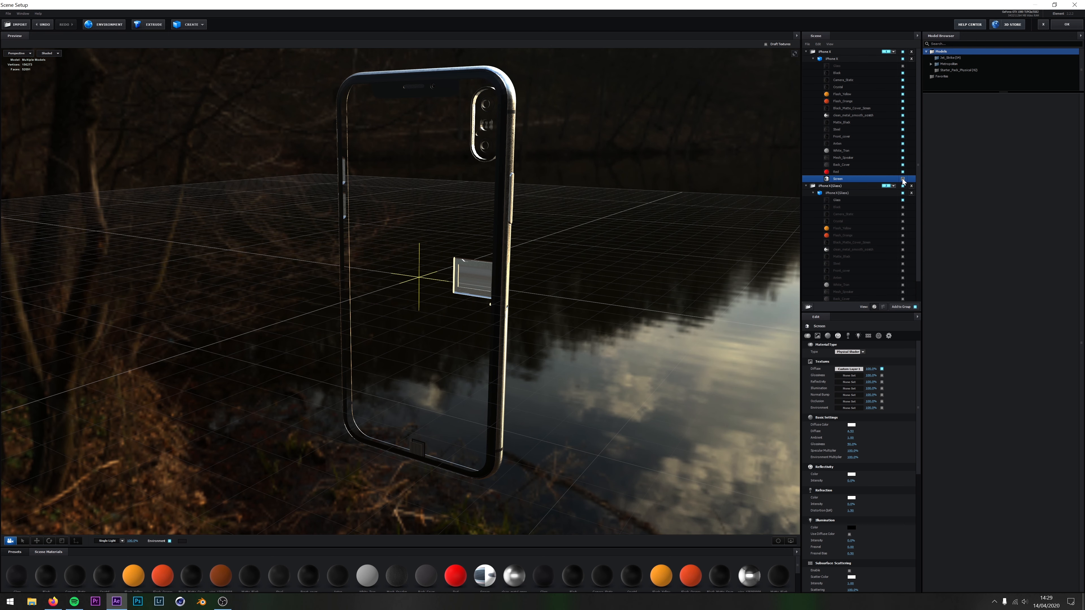
pyautogui.click(903, 179)
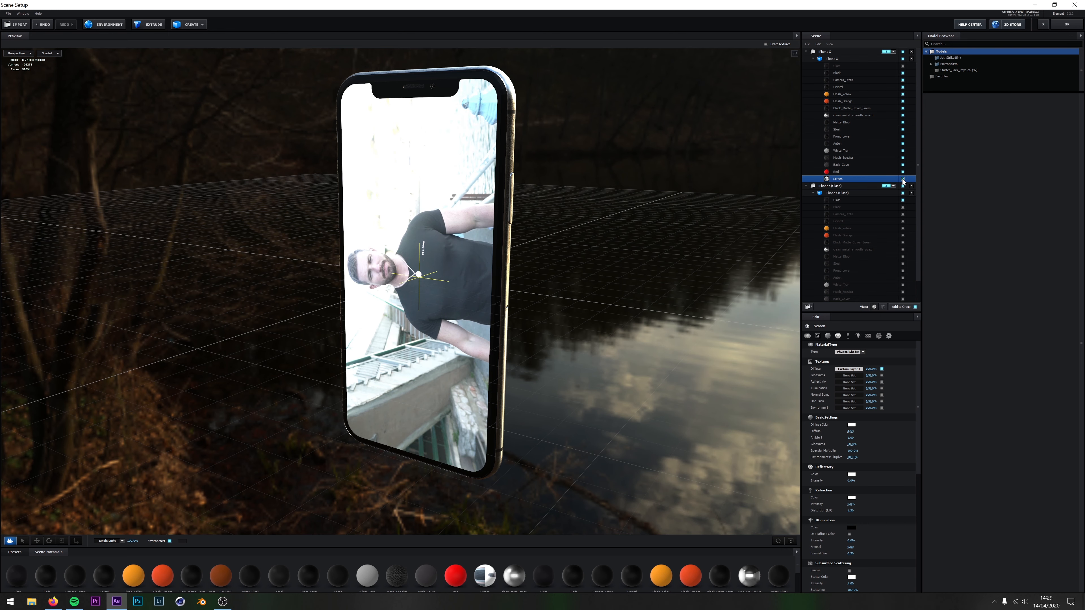
# Inspect the Screen material's diffuse texture channel, cancel it, and leave Scene Setup without applying changes
pyautogui.click(856, 371)
pyautogui.moveTo(871, 323); pyautogui.dragTo(621, 241)
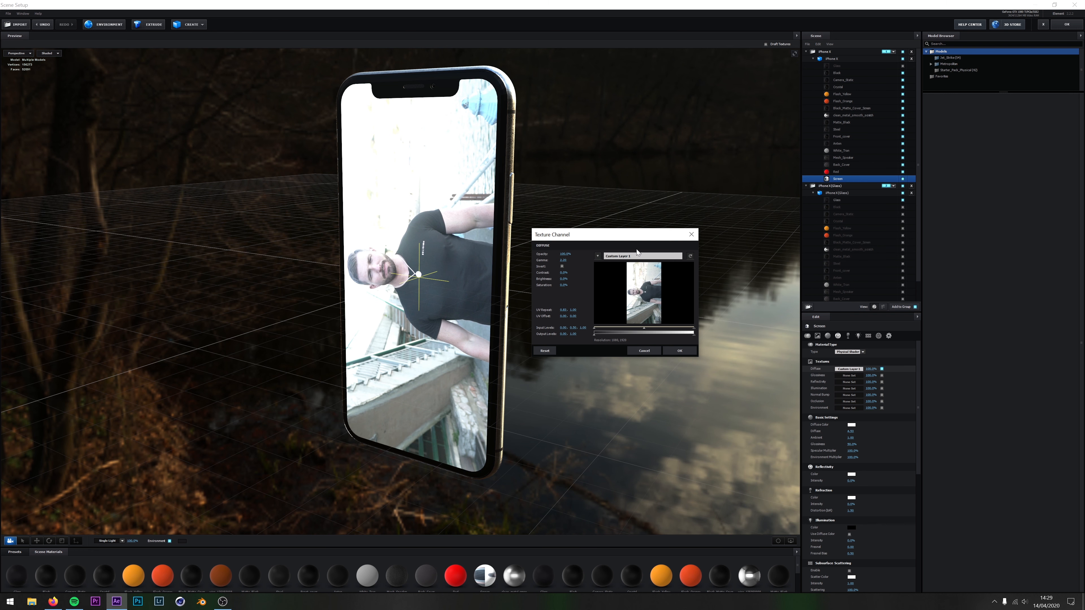
pyautogui.click(645, 351)
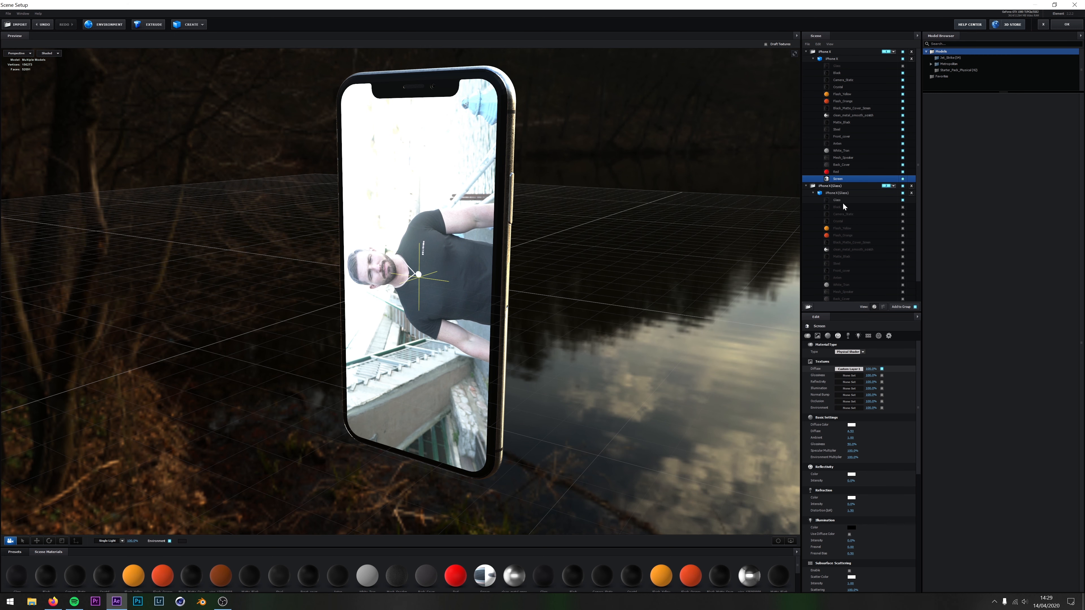
pyautogui.moveTo(553, 198)
pyautogui.mouseDown()
pyautogui.moveTo(506, 200)
pyautogui.moveTo(553, 205)
pyautogui.mouseUp()
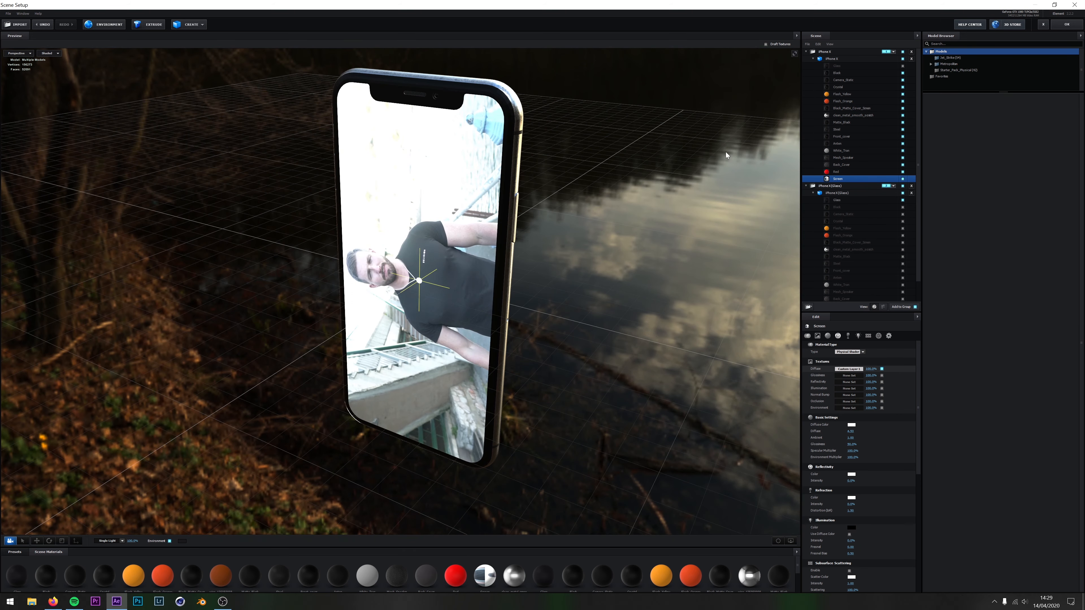
pyautogui.click(1043, 25)
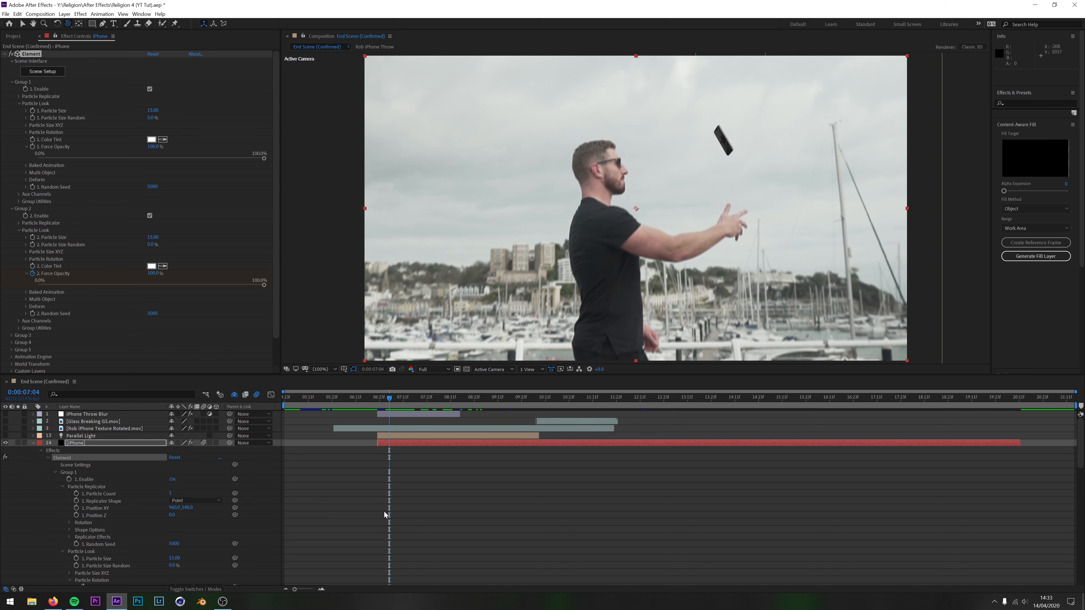
# Review the iPhone layer's Element properties while scrubbing the phone's flight, stopping at 0:00:07:13
pyautogui.scroll(-3, 385, 514)
pyautogui.scroll(3, 422, 443)
pyautogui.moveTo(390, 400); pyautogui.dragTo(441, 427)
pyautogui.moveTo(432, 424); pyautogui.dragTo(409, 431)
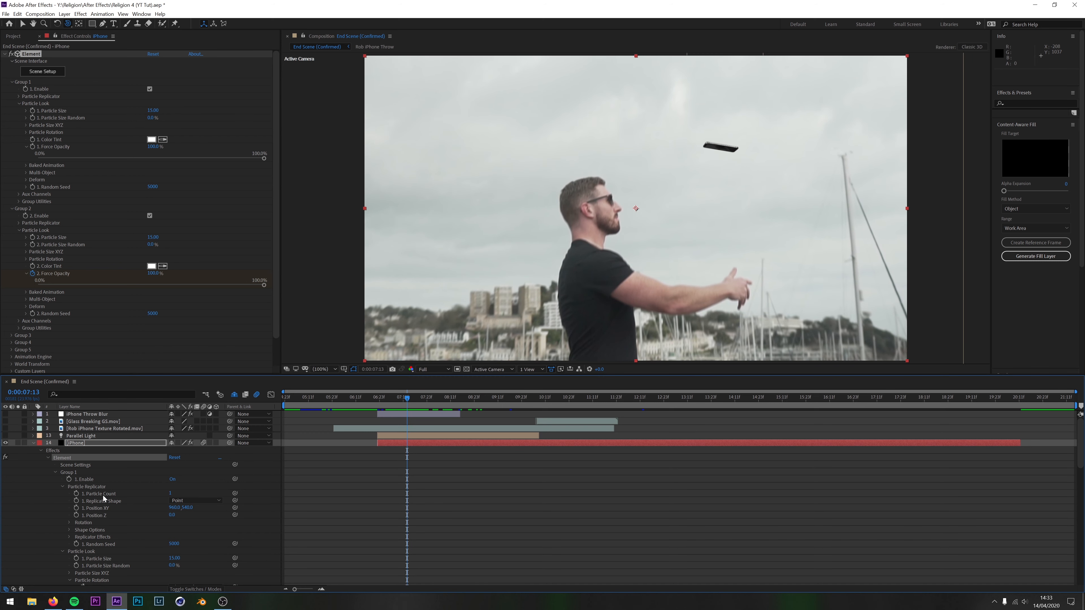
# Examine the iPhone layer's Element properties, from the Group 1 and Group 2 settings down to the World Transform position, scale and rotation keyframes
pyautogui.scroll(-1, 95, 509)
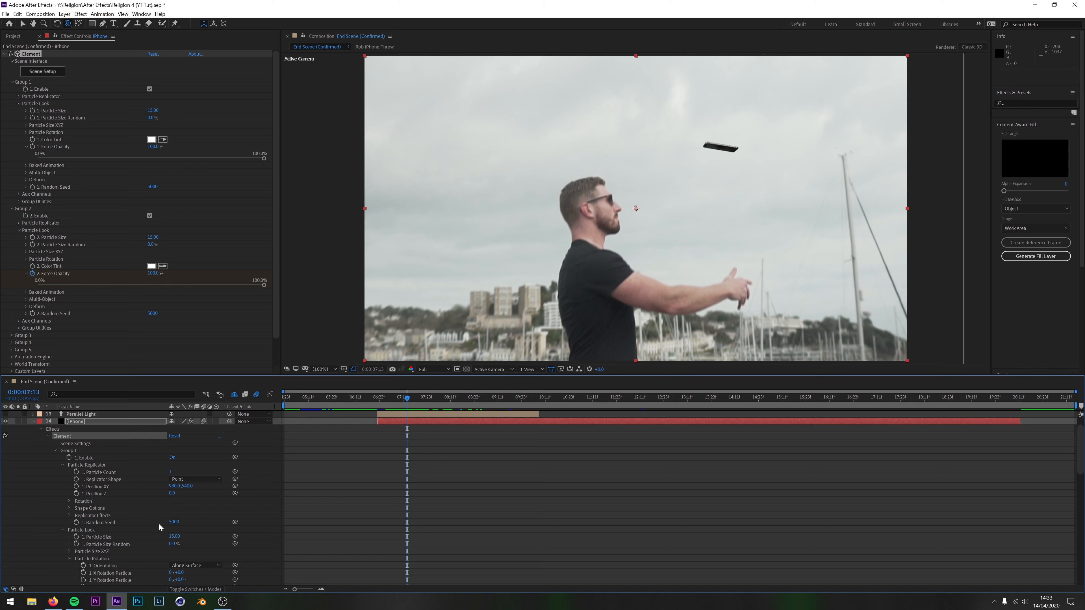
pyautogui.scroll(-1, 166, 551)
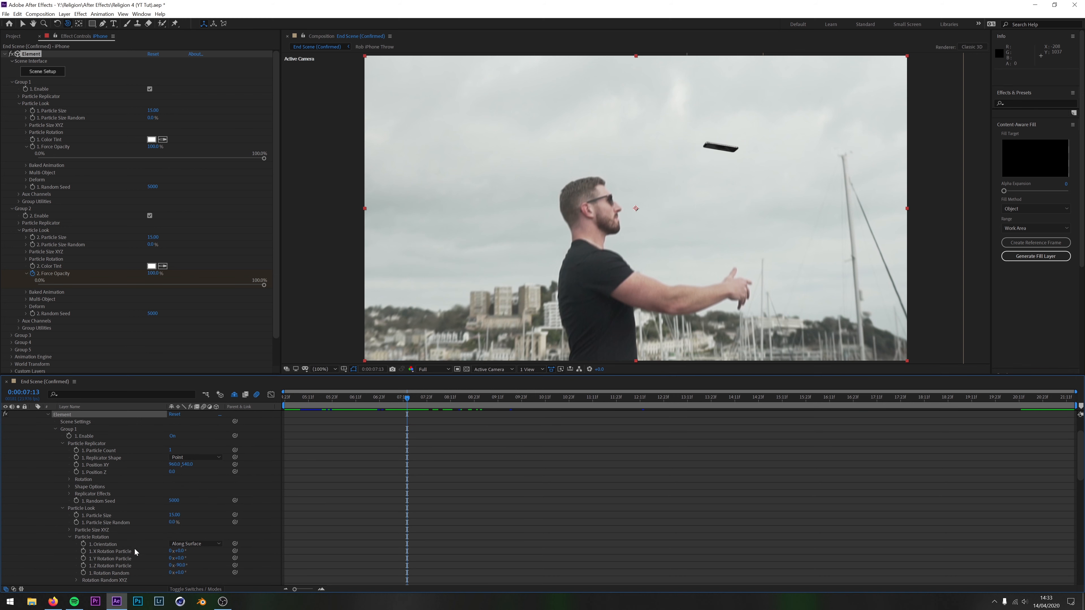
pyautogui.scroll(-5, 134, 558)
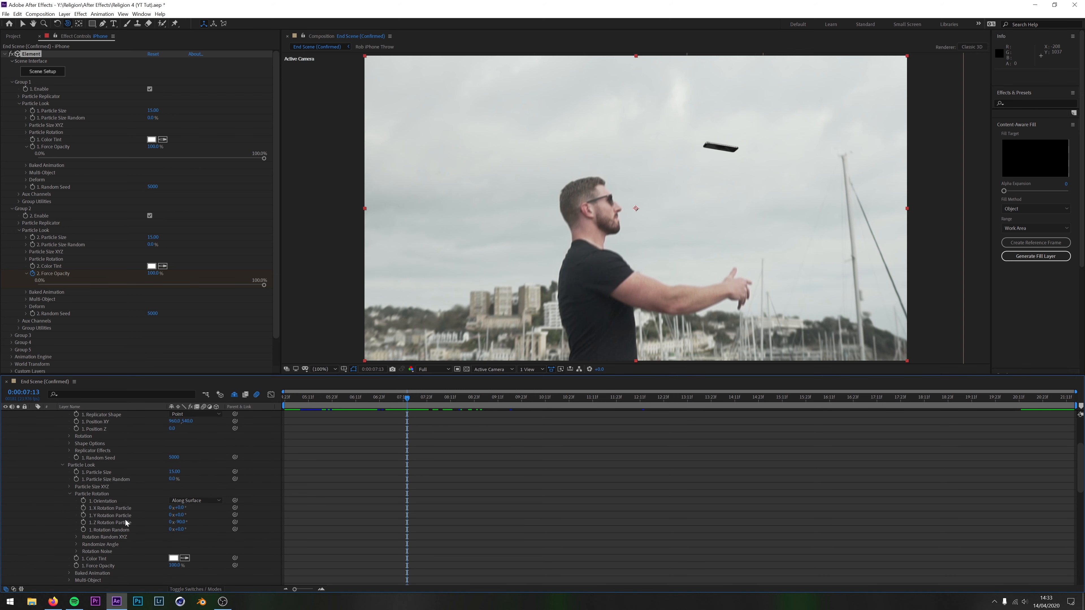
pyautogui.scroll(-10, 125, 519)
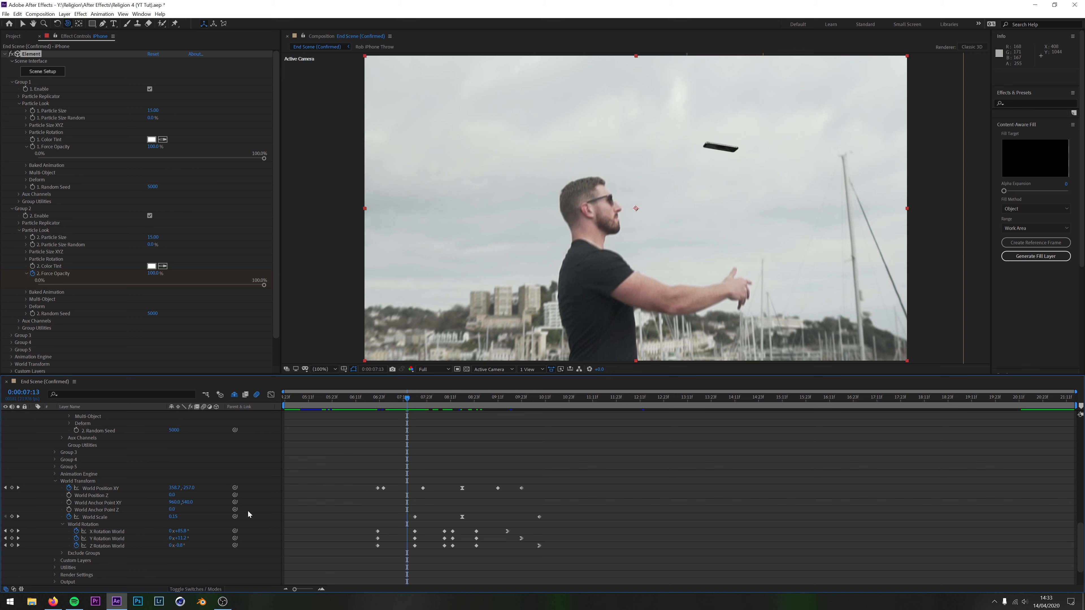
pyautogui.scroll(8, 123, 509)
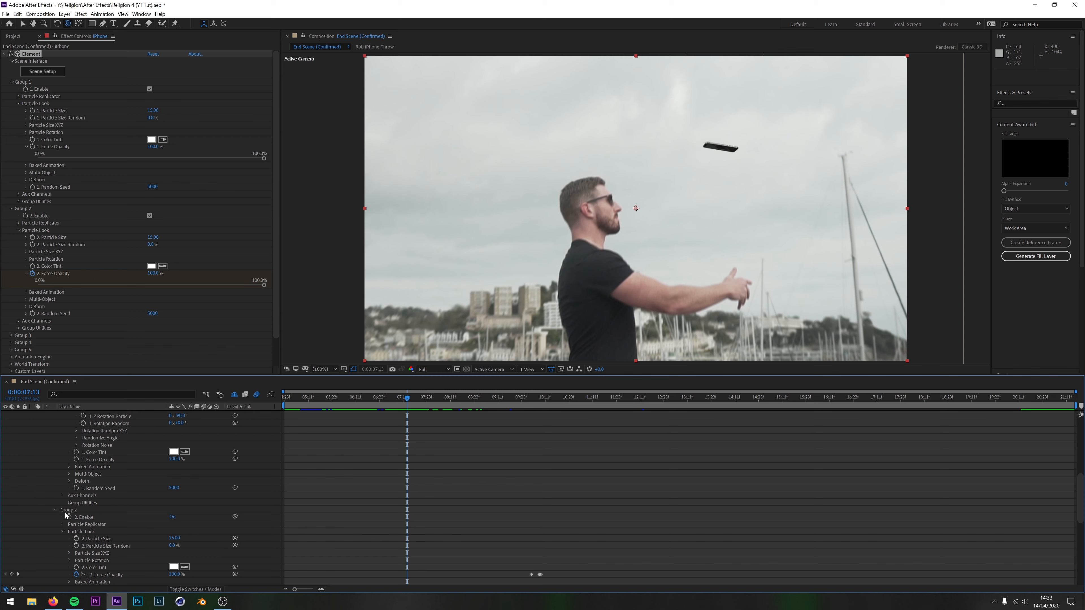
pyautogui.scroll(7, 75, 511)
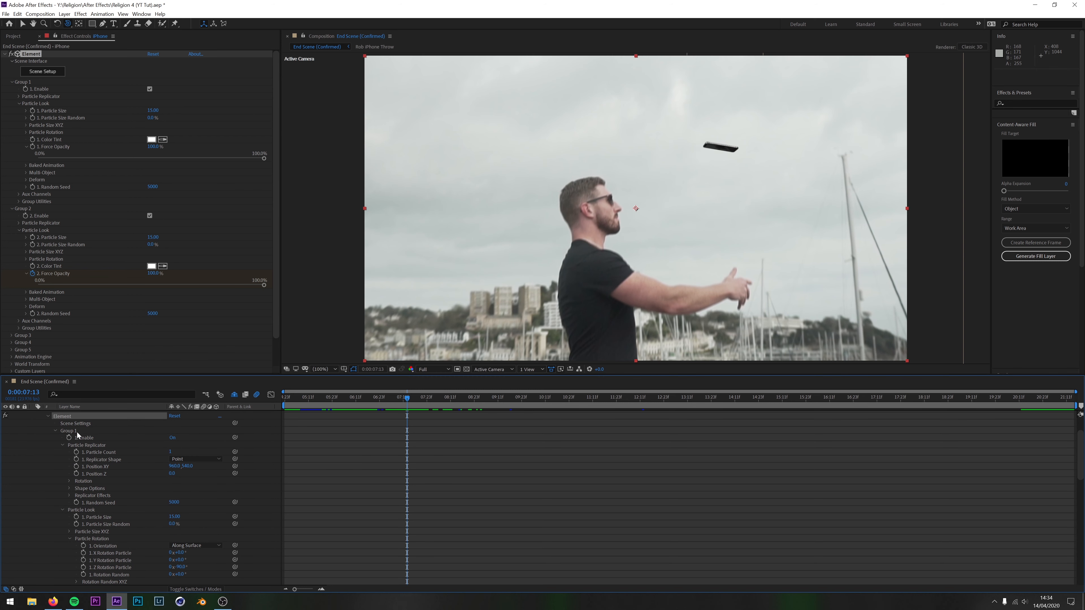
pyautogui.scroll(-18, 77, 433)
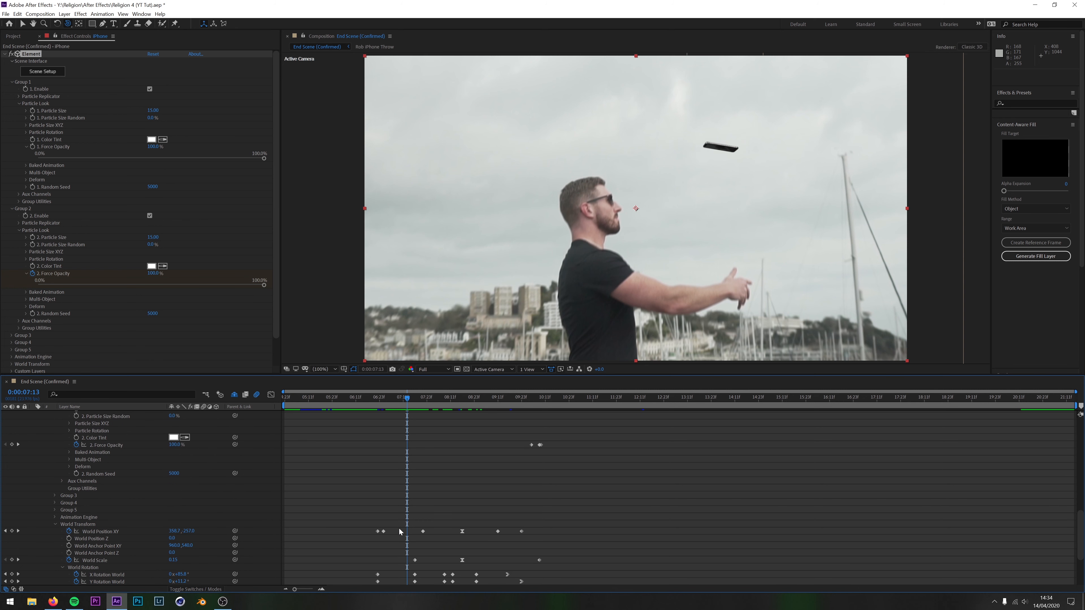
pyautogui.scroll(4, 381, 544)
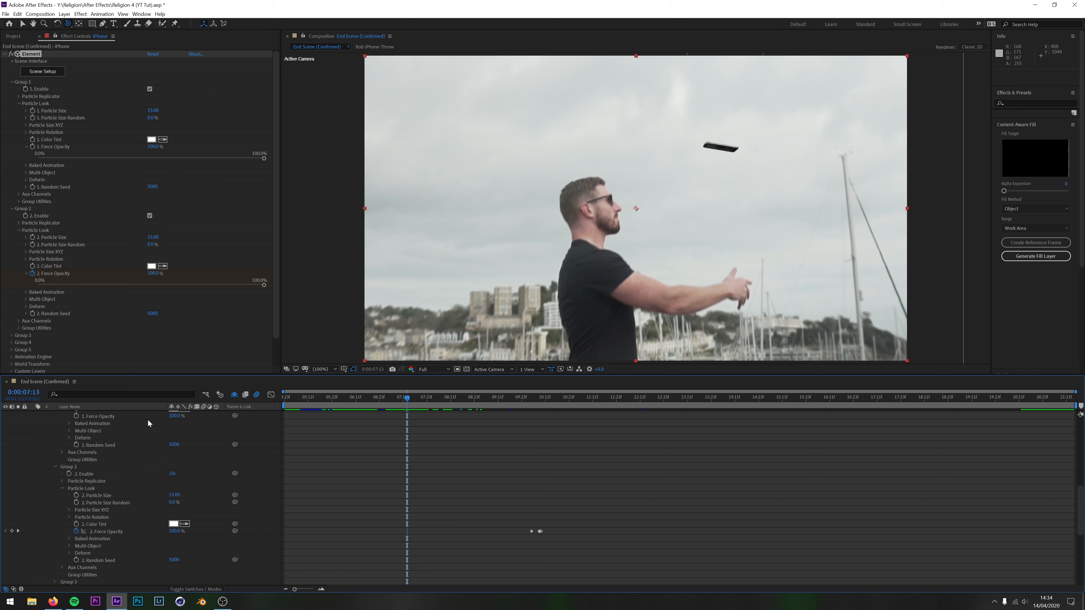
pyautogui.scroll(-6, 488, 490)
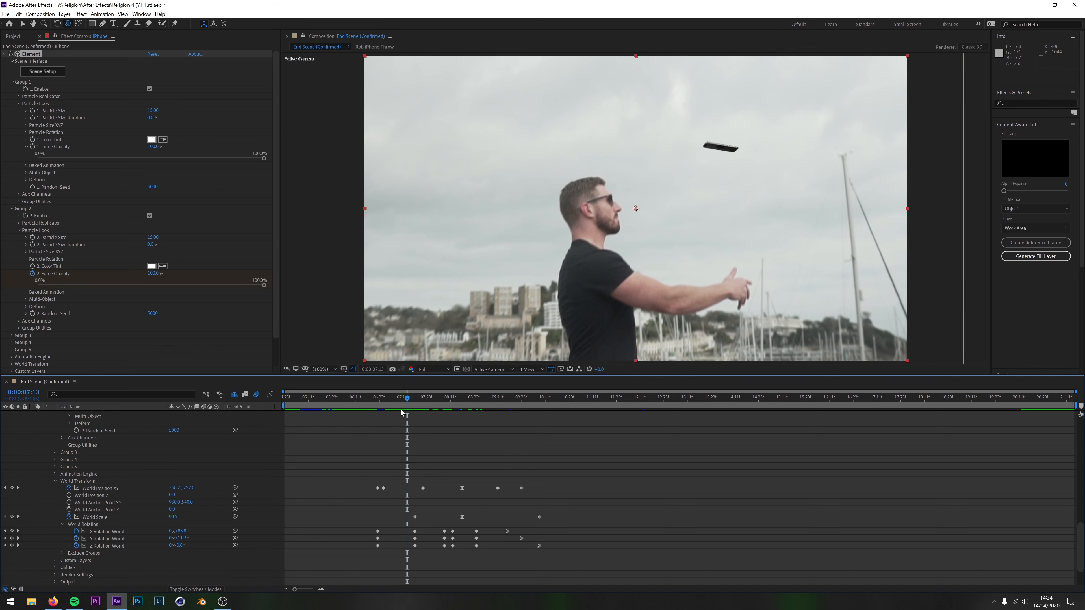
# Scrub the phone's flight against its World Transform keyframes up to 0:00:08:03, undoing a stray move of an X Rotation World keyframe
pyautogui.moveTo(408, 396); pyautogui.dragTo(397, 401)
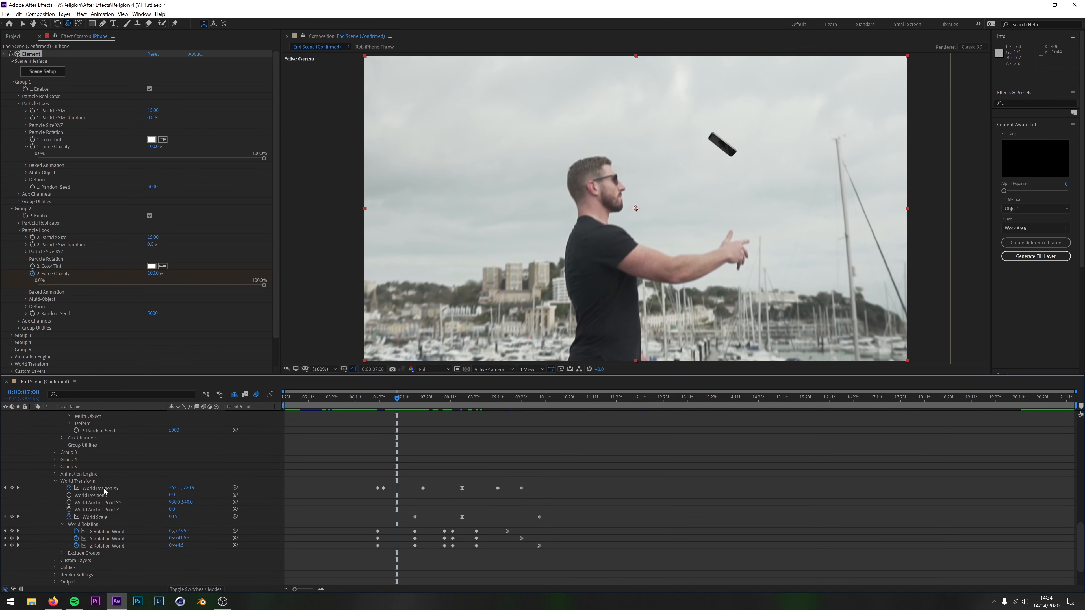
pyautogui.moveTo(397, 398)
pyautogui.mouseDown()
pyautogui.moveTo(439, 410)
pyautogui.moveTo(407, 414)
pyautogui.mouseUp()
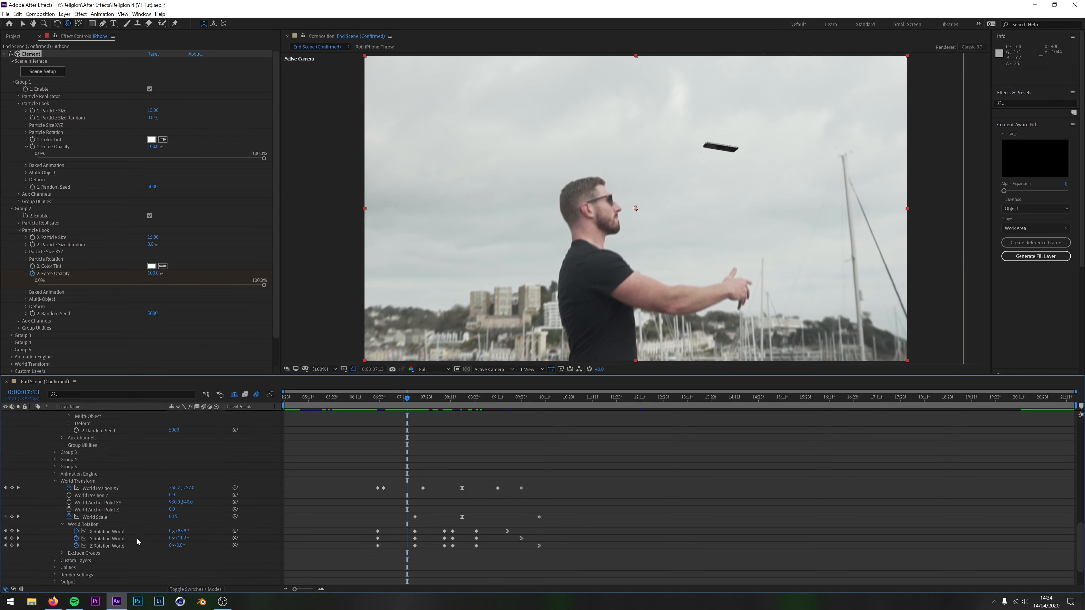
pyautogui.moveTo(411, 406); pyautogui.dragTo(434, 421)
pyautogui.moveTo(444, 532)
pyautogui.mouseDown()
pyautogui.moveTo(460, 534)
pyautogui.moveTo(444, 534)
pyautogui.mouseUp()
pyautogui.hotkey('ctrl', 'z')
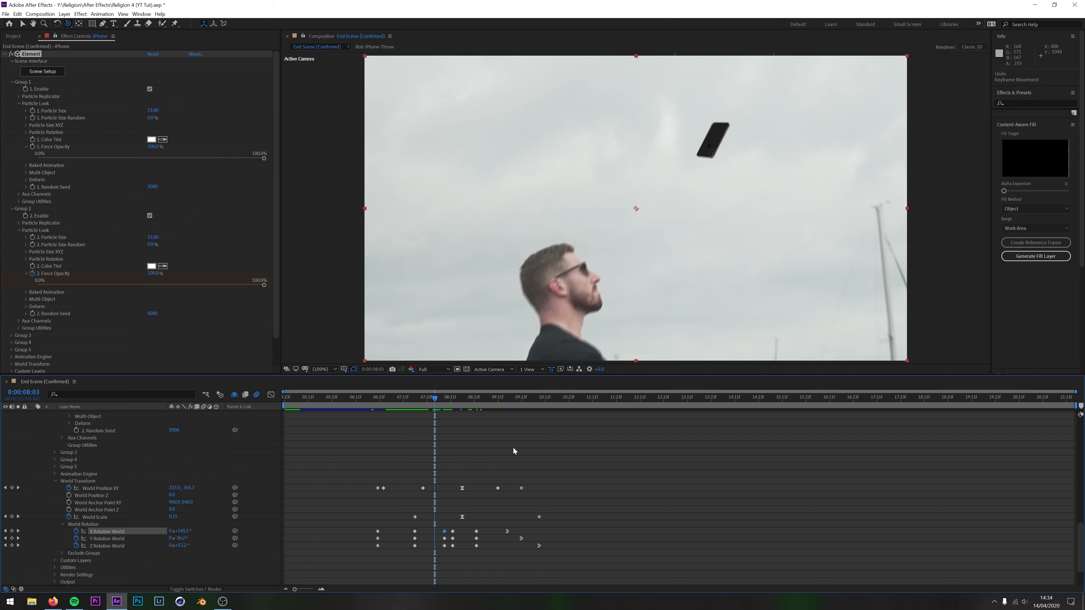
# Hide the upper Rob iPhone Throw layer and scrub from 0:00:07:12 to 0:00:08:16 to compare the real phone with the 3D one
pyautogui.moveTo(438, 400); pyautogui.dragTo(405, 415)
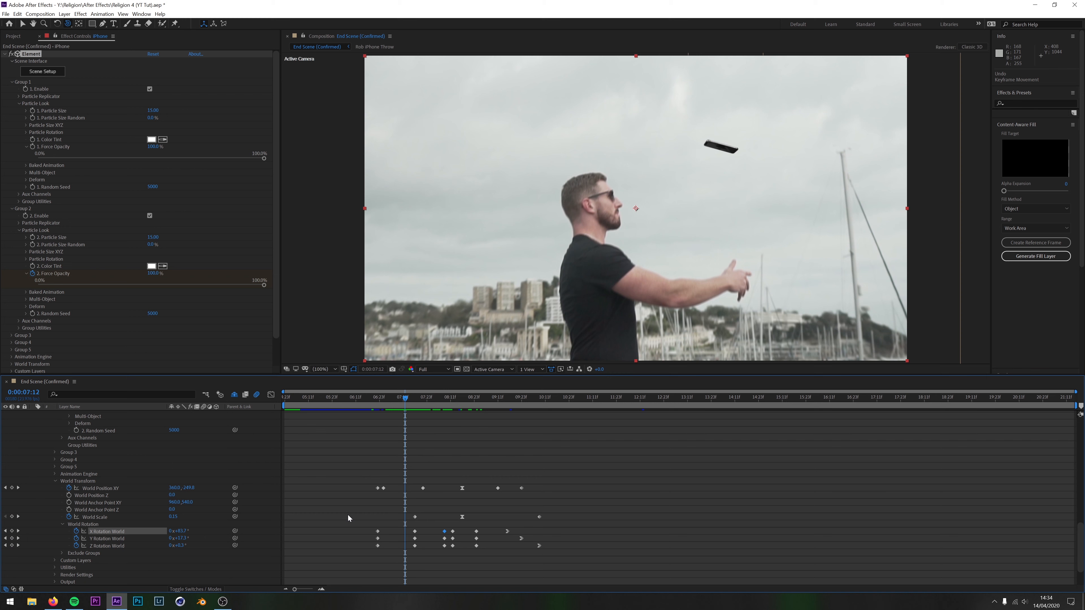
pyautogui.scroll(-3, 348, 518)
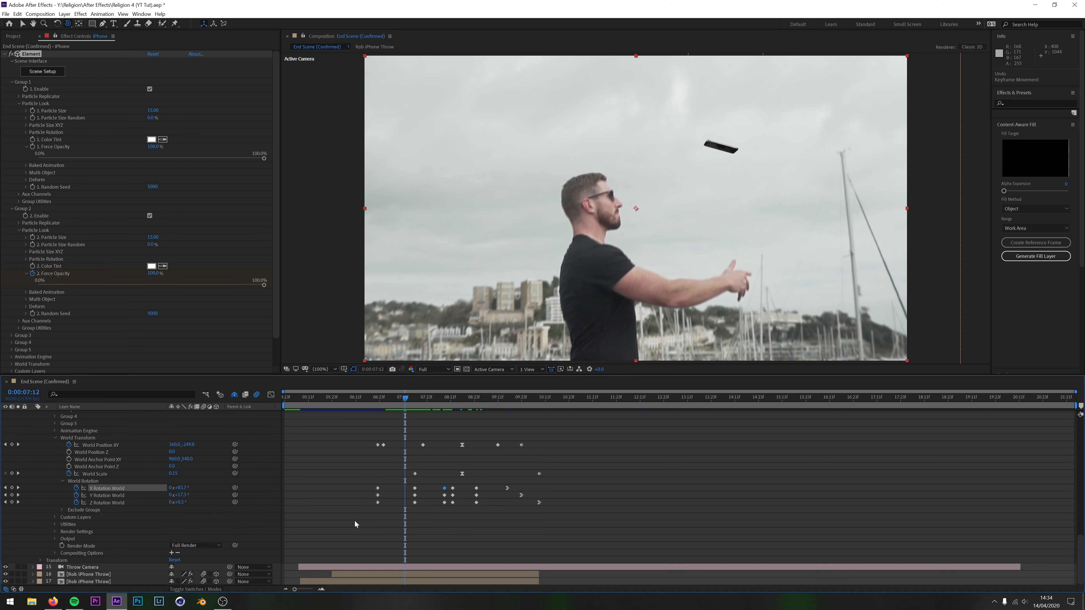
pyautogui.click(5, 576)
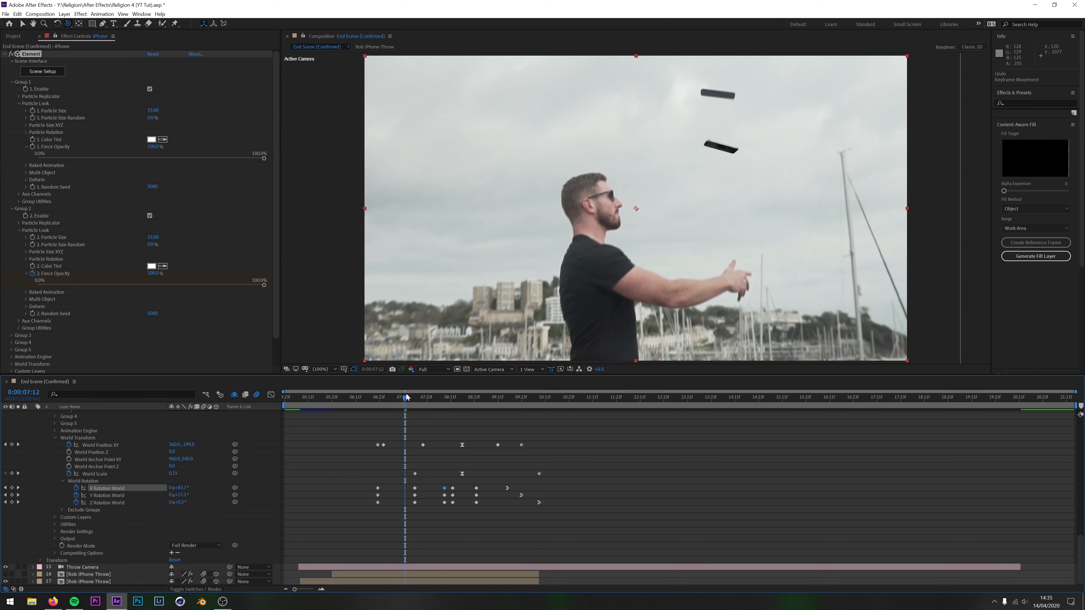
pyautogui.moveTo(405, 401); pyautogui.dragTo(427, 444)
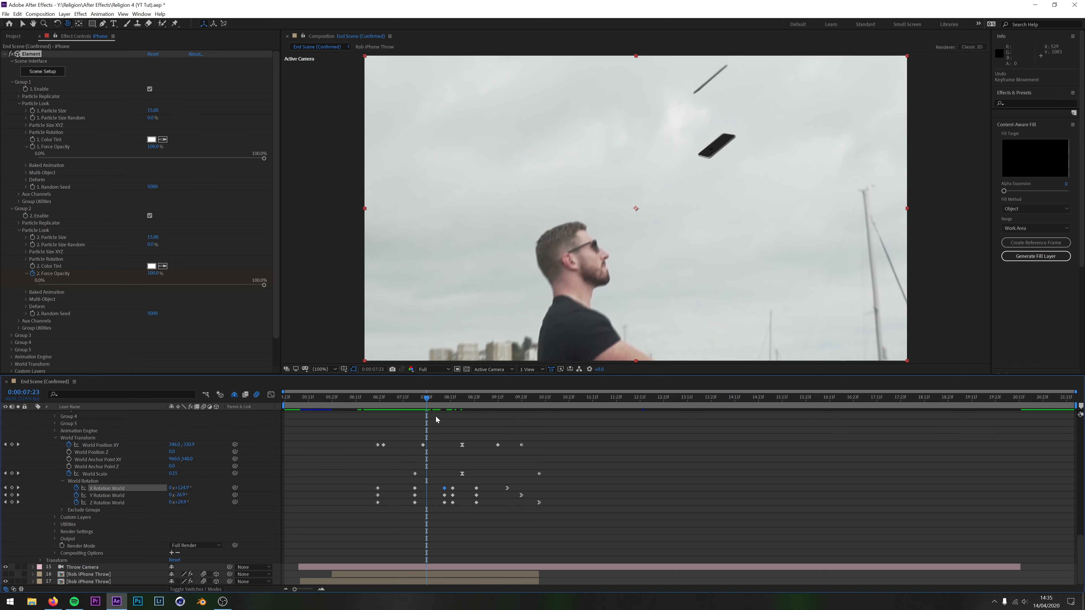
pyautogui.moveTo(428, 398); pyautogui.dragTo(467, 425)
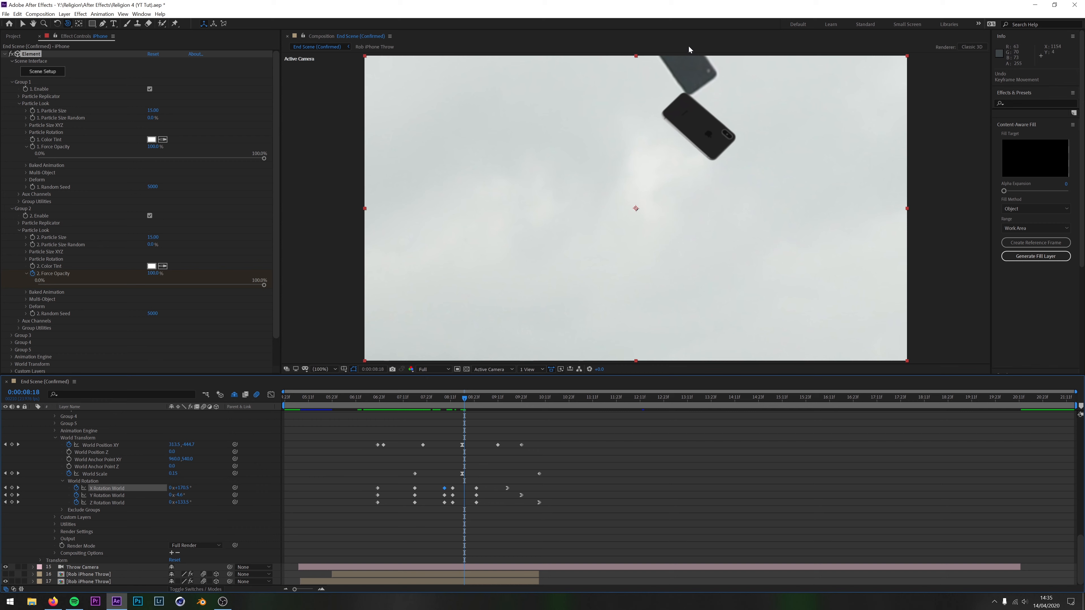
pyautogui.moveTo(465, 399); pyautogui.dragTo(438, 441)
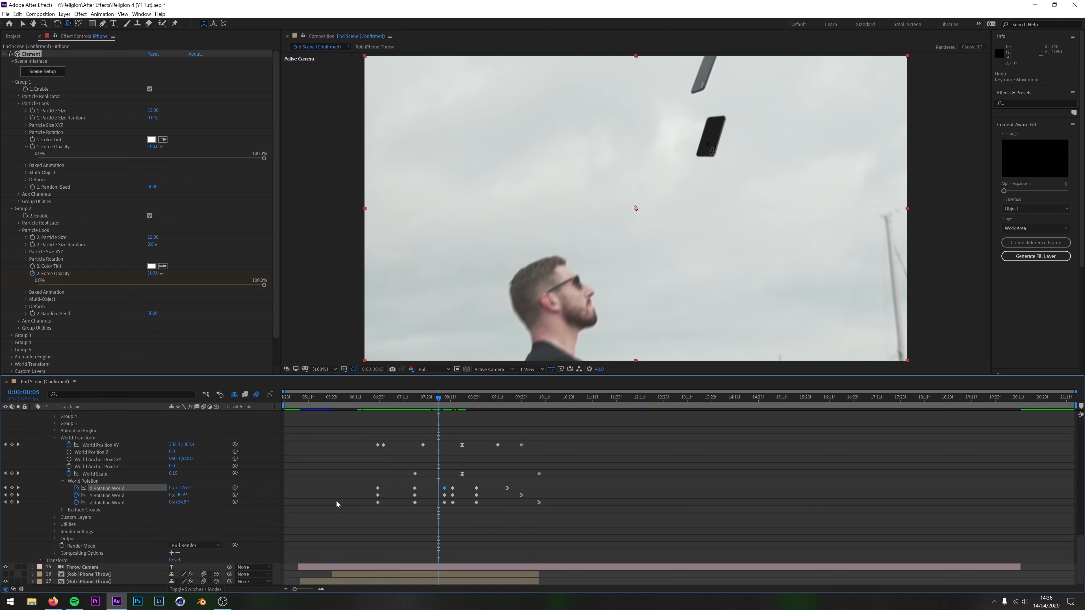
pyautogui.moveTo(438, 398); pyautogui.dragTo(461, 453)
# Collapse the iPhone layer's properties, make the Parallel Light layer visible, and select it at 0:00:08:15
pyautogui.scroll(10, 348, 466)
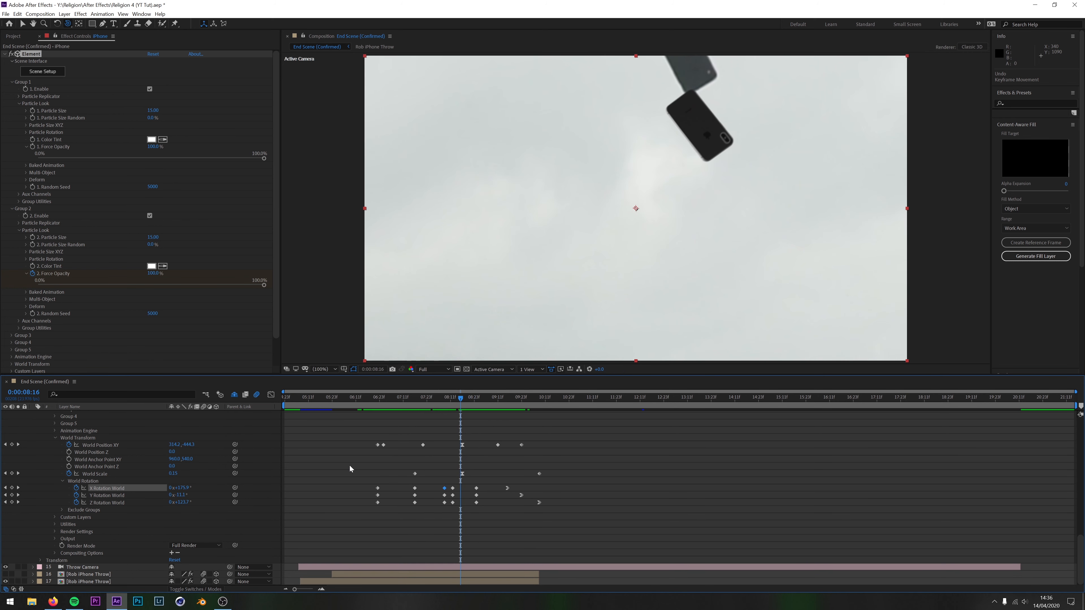
pyautogui.scroll(8, 347, 467)
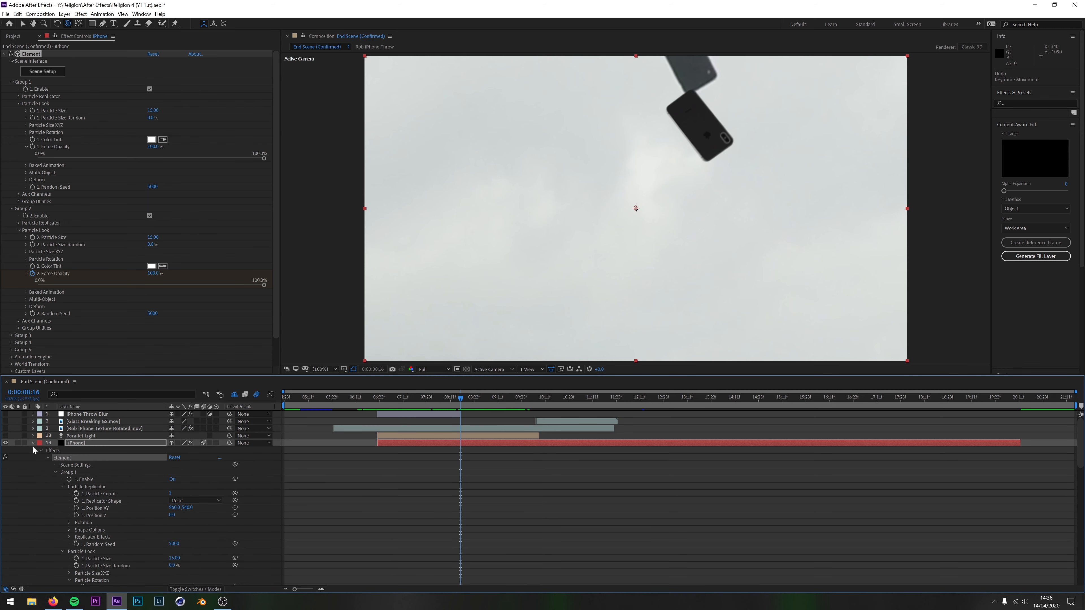
pyautogui.click(33, 444)
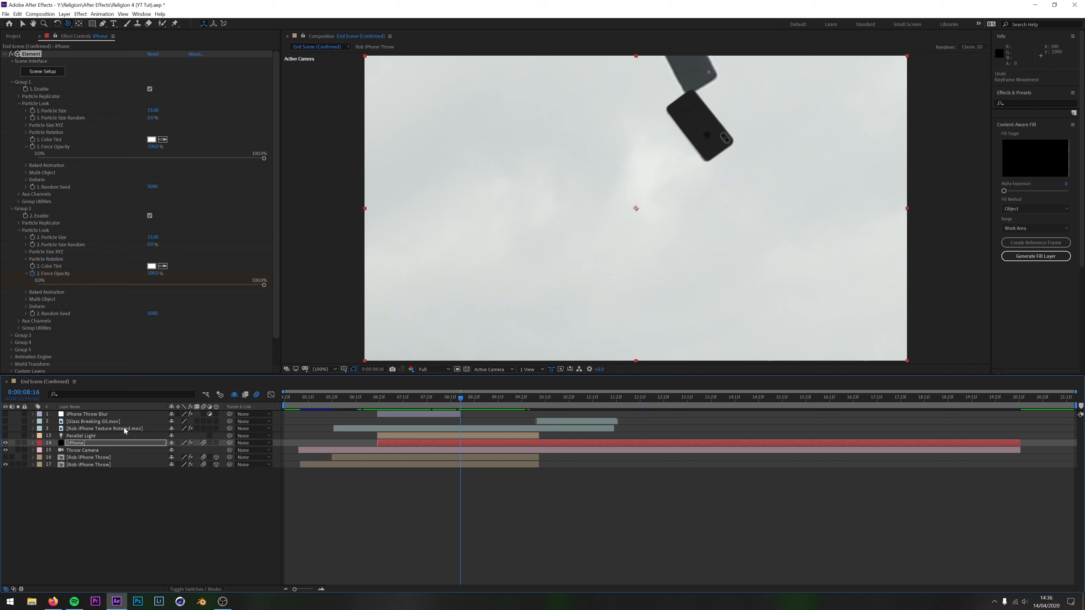
pyautogui.click(5, 436)
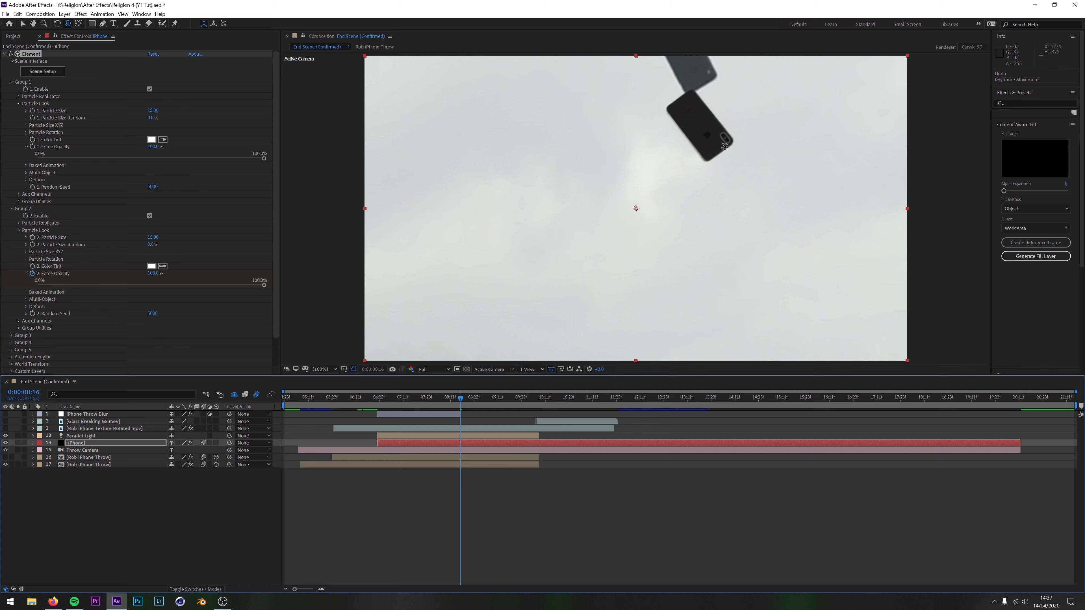
pyautogui.moveTo(464, 405)
pyautogui.mouseDown()
pyautogui.moveTo(401, 405)
pyautogui.moveTo(476, 425)
pyautogui.moveTo(458, 425)
pyautogui.mouseUp()
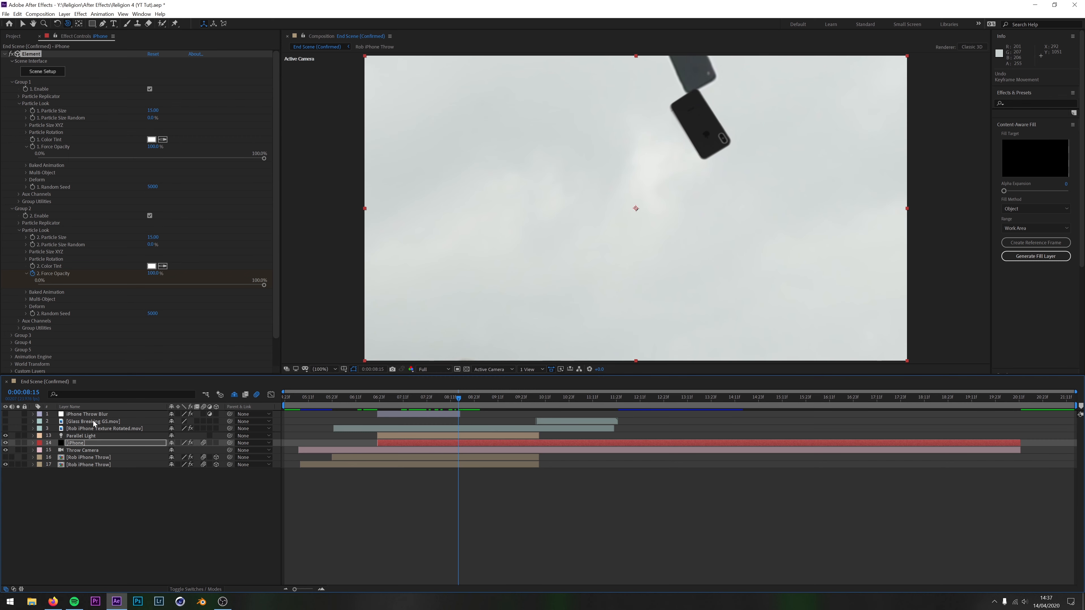
pyautogui.click(81, 436)
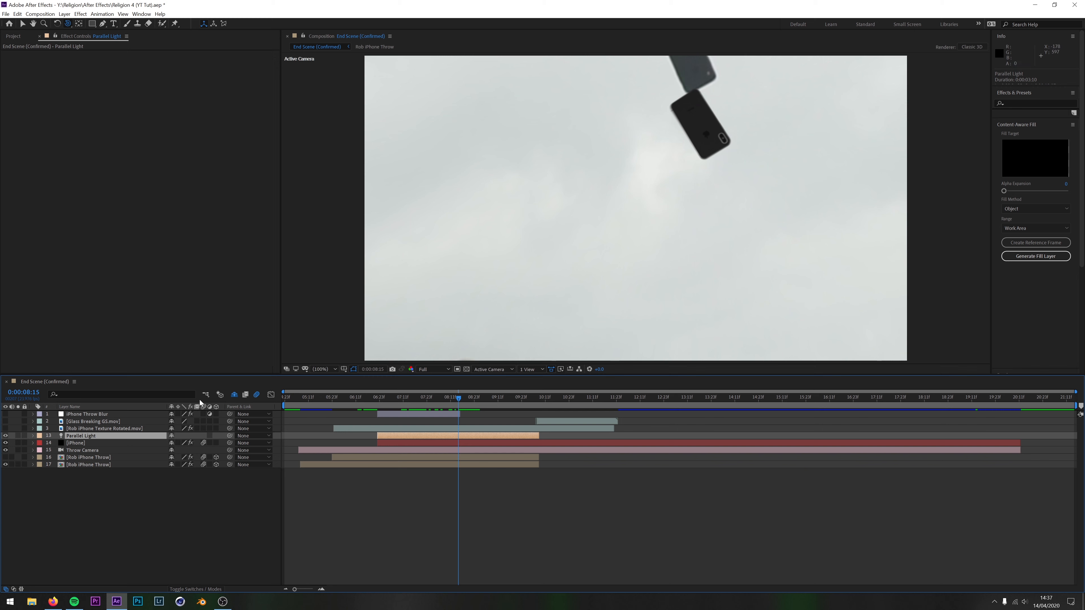
# Select the Rob iPhone Texture Rotated.mov layer and toggle its visibility at 0:00:09:20 to compare the footage with the phone's screen
pyautogui.click(80, 429)
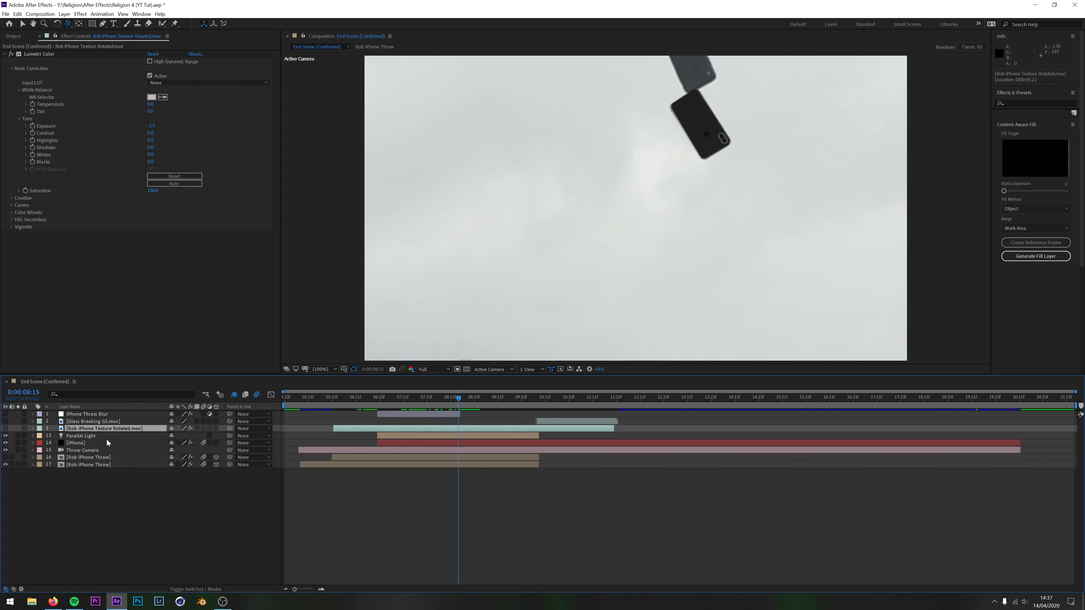
pyautogui.moveTo(459, 398); pyautogui.dragTo(517, 411)
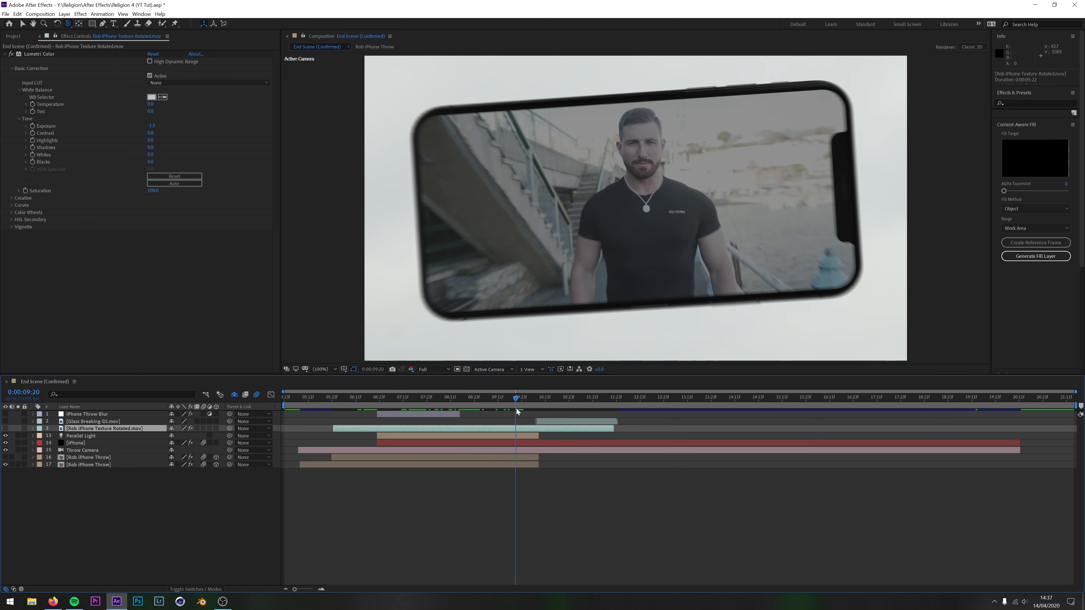
pyautogui.click(5, 429)
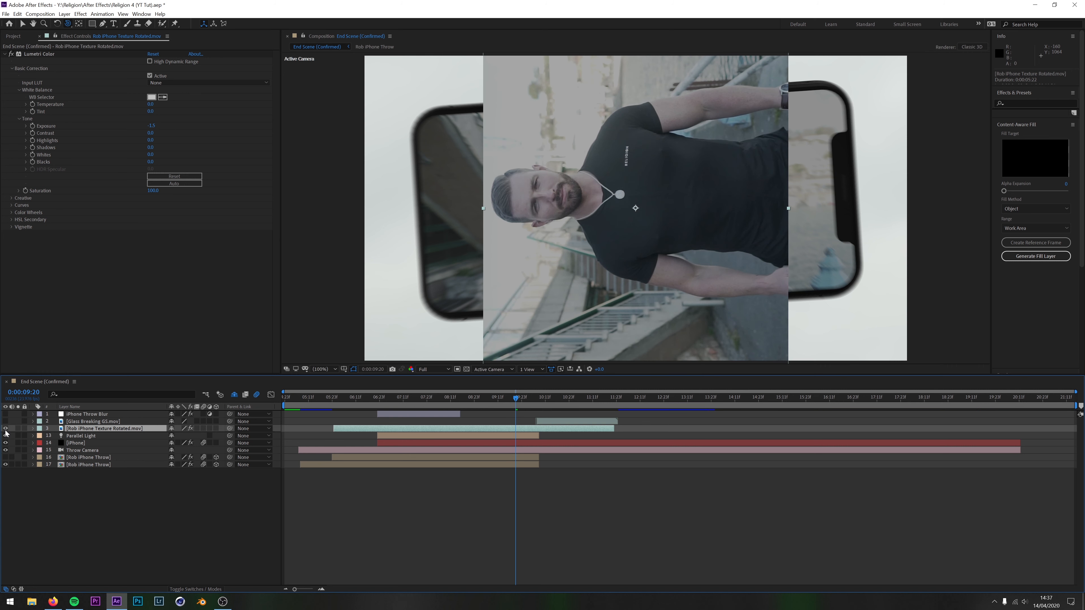
pyautogui.click(5, 429)
pyautogui.click(5, 428)
pyautogui.click(5, 429)
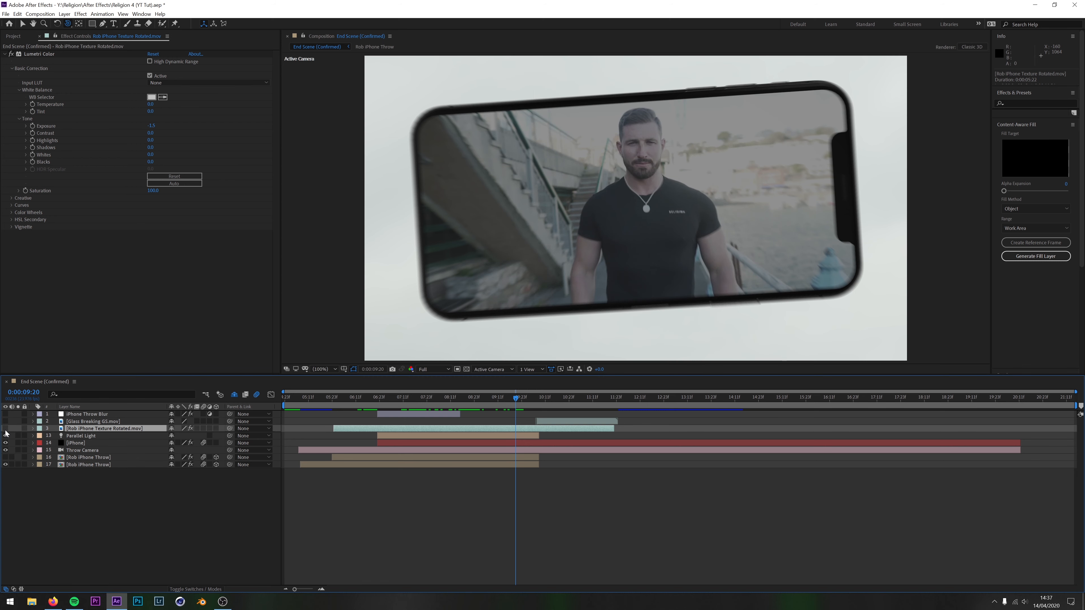
pyautogui.click(6, 429)
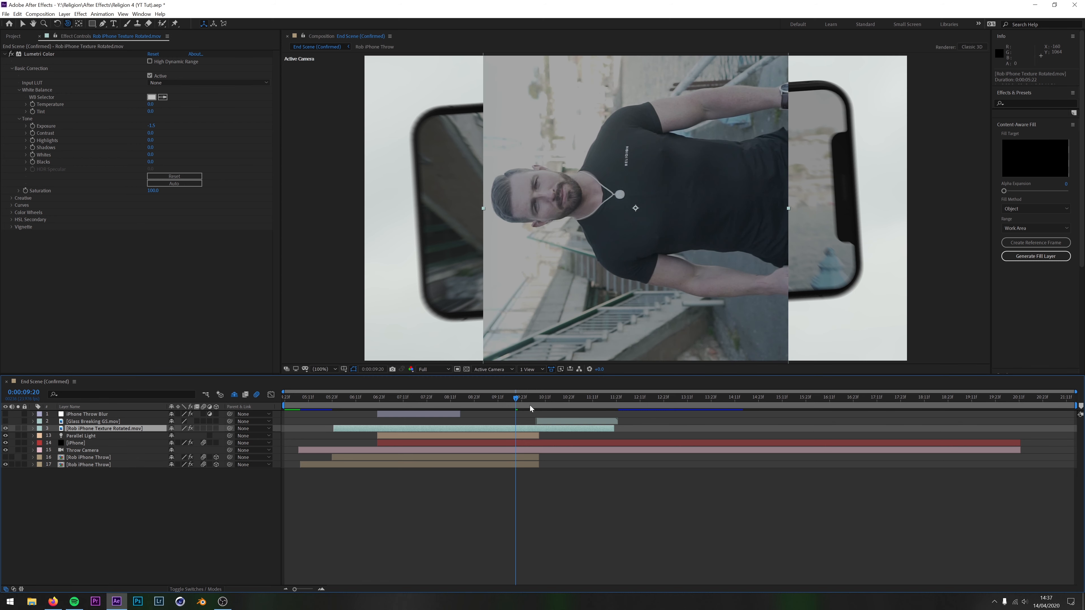
# Hide the rotated texture footage again and preview the phone's screen from 0:00:09:09 to 0:00:09:16
pyautogui.moveTo(515, 396); pyautogui.dragTo(493, 439)
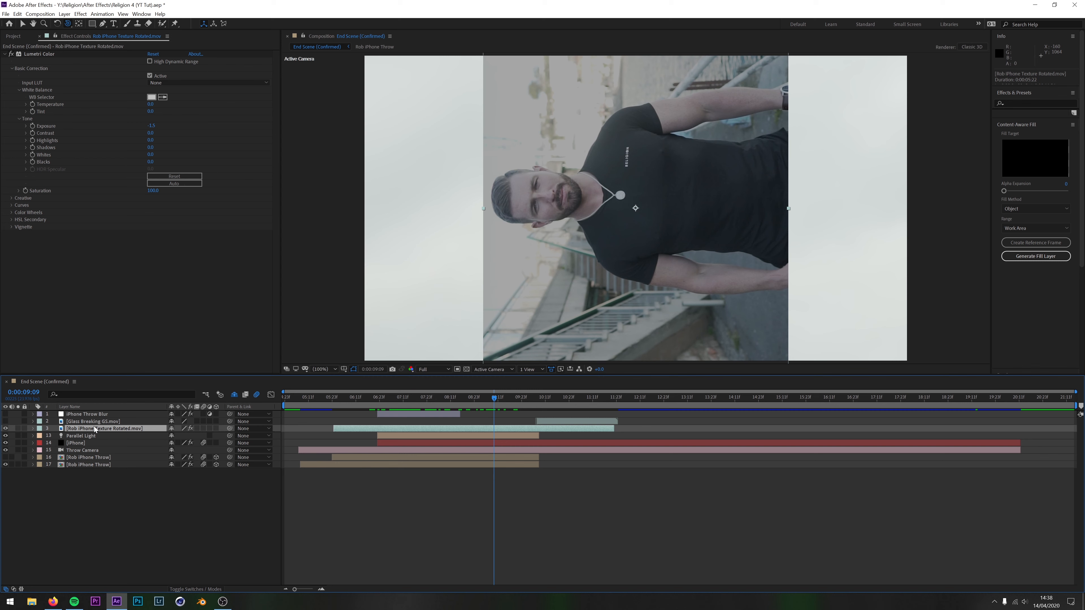
pyautogui.click(5, 435)
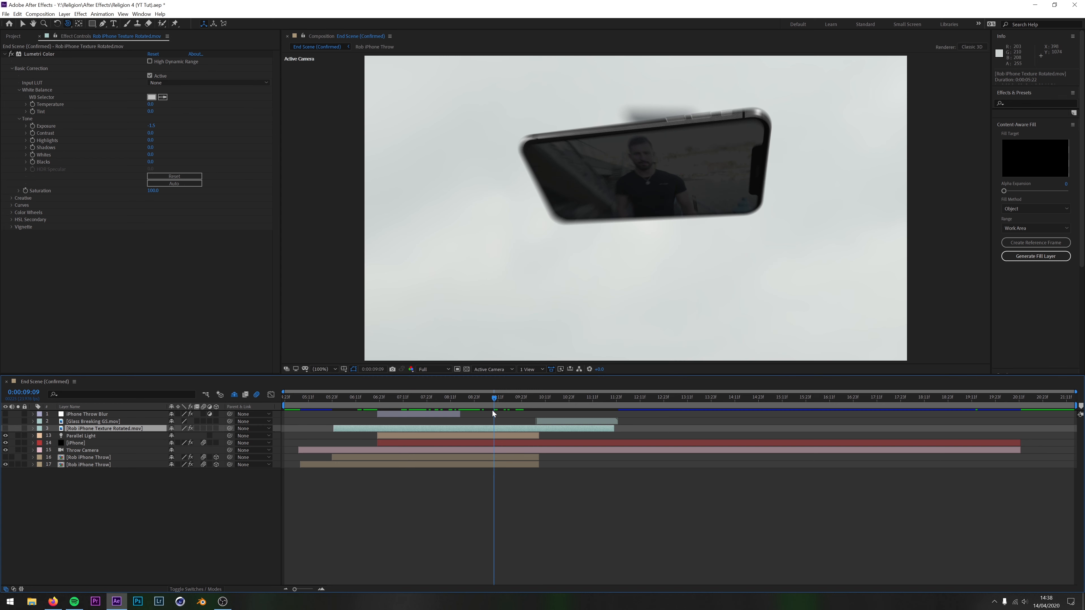
pyautogui.moveTo(493, 399); pyautogui.dragTo(508, 400)
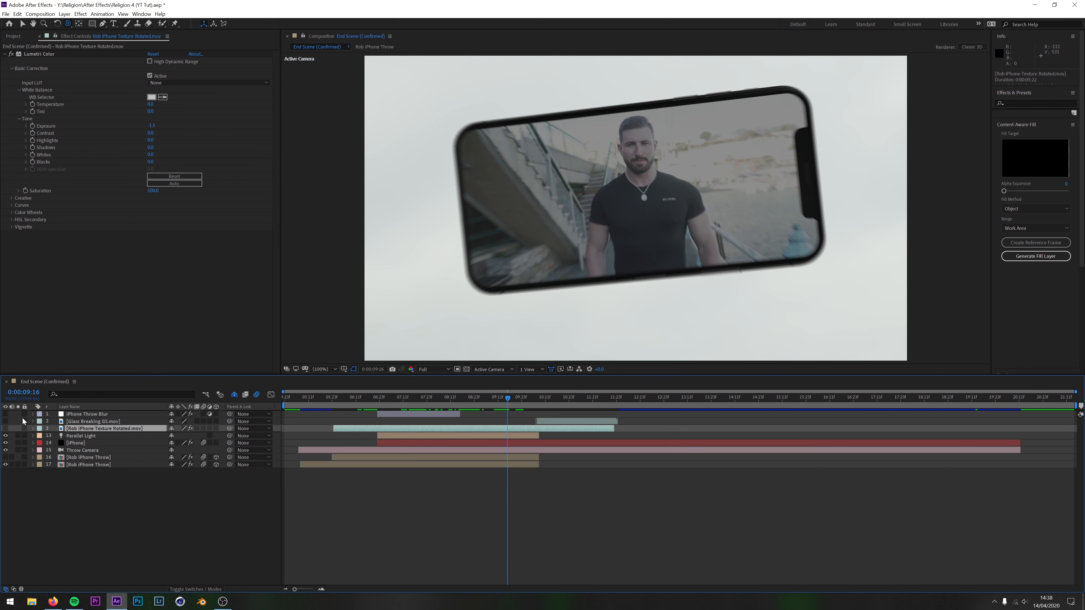
# Select the iPhone layer, collapse Element's Group 1 and Group 2, and expand its Custom Layers settings
pyautogui.click(33, 443)
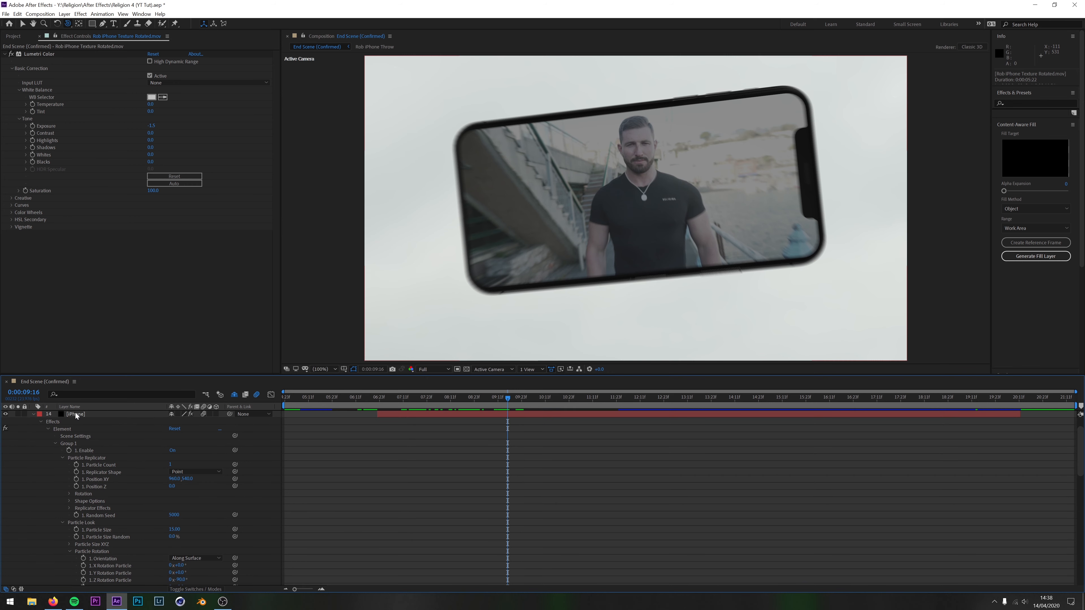
pyautogui.click(77, 415)
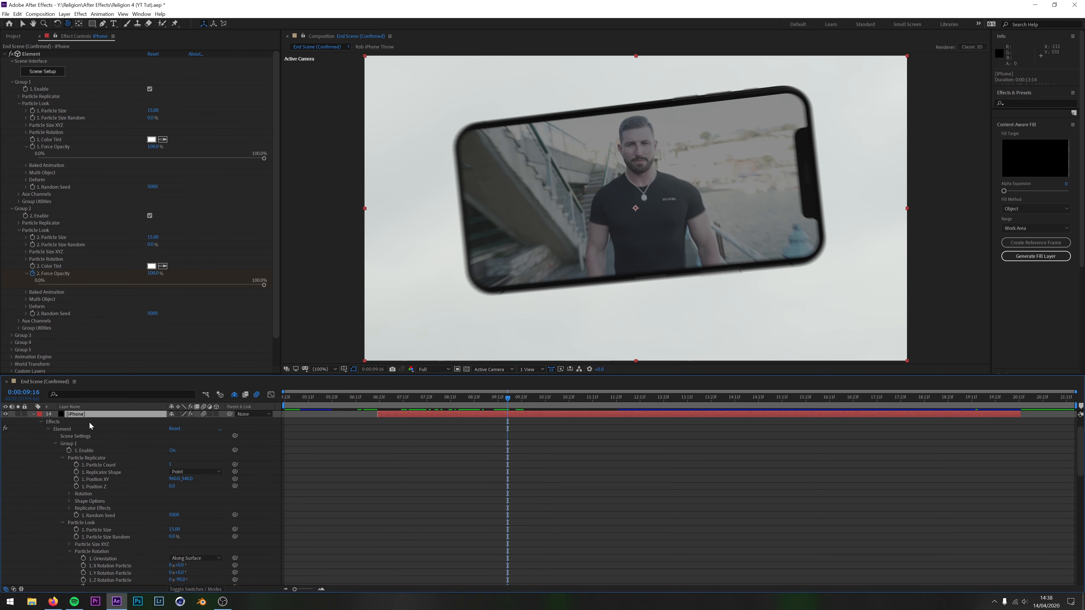
pyautogui.moveTo(278, 67); pyautogui.dragTo(275, 126)
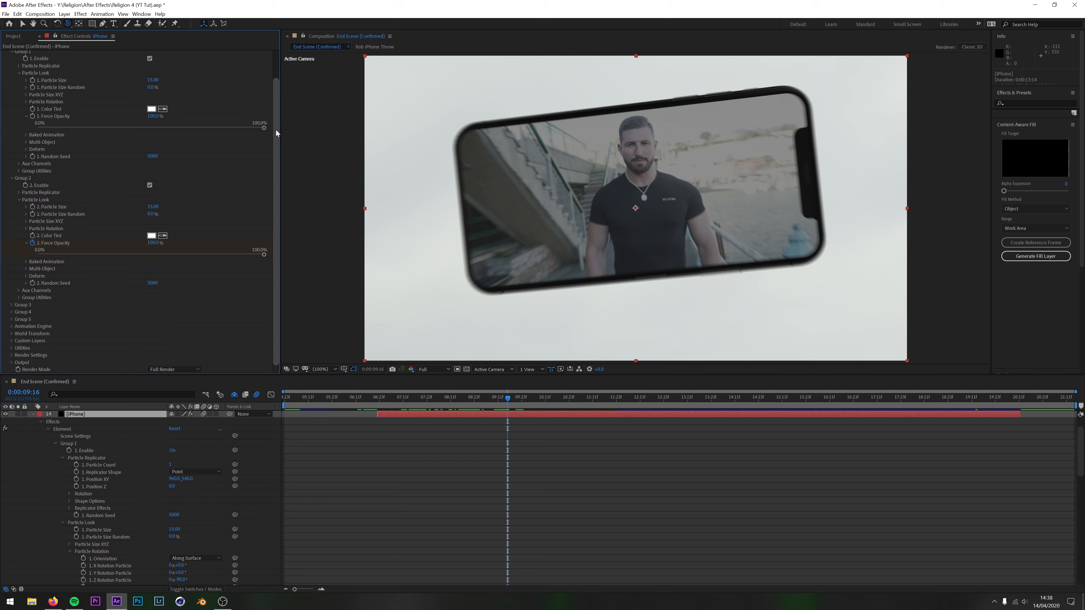
pyautogui.scroll(3, 14, 117)
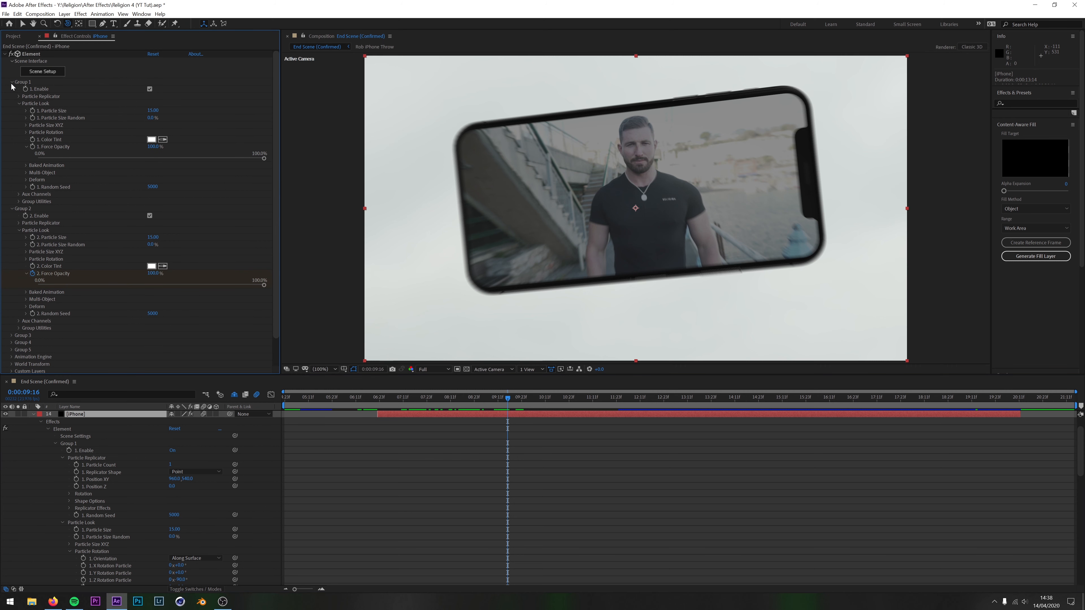
pyautogui.click(12, 81)
pyautogui.click(11, 89)
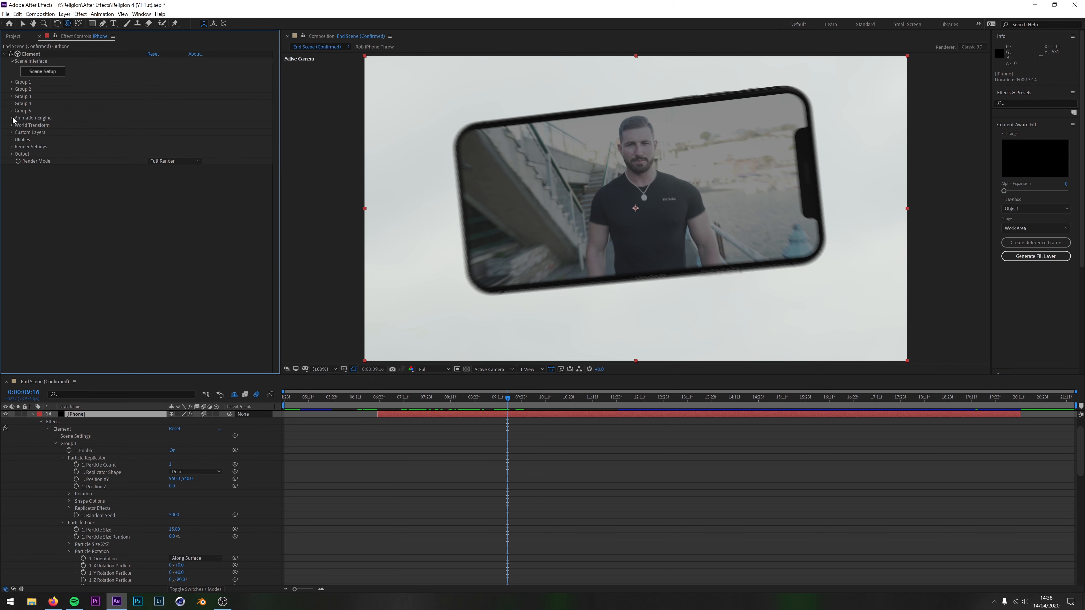
pyautogui.click(12, 133)
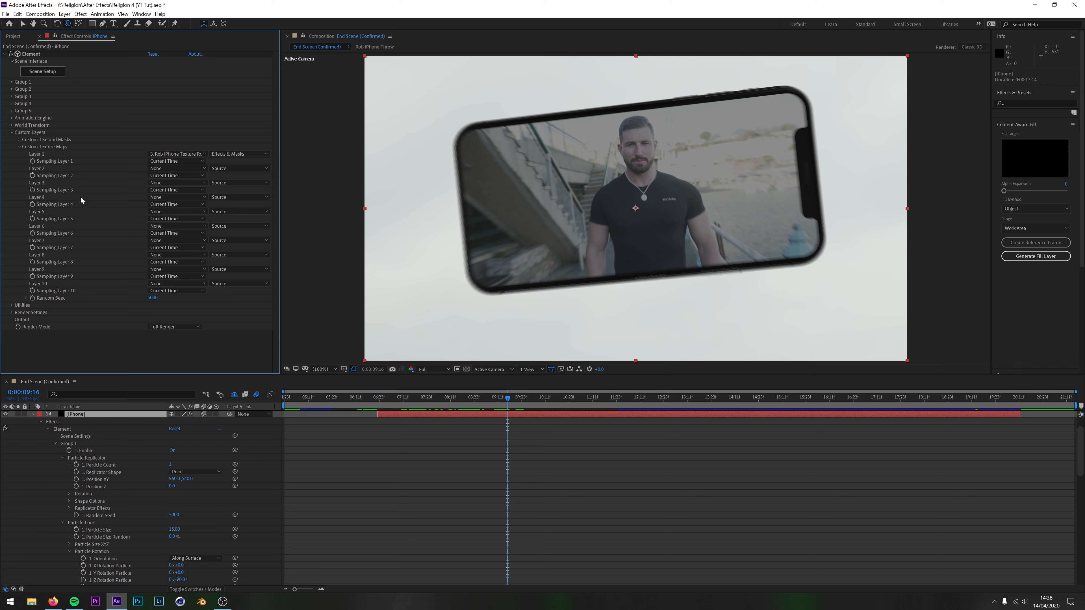
# Assign Rob iPhone Texture Rotated.mov to Layer 1 of the iPhone layer's custom texture maps
pyautogui.click(181, 155)
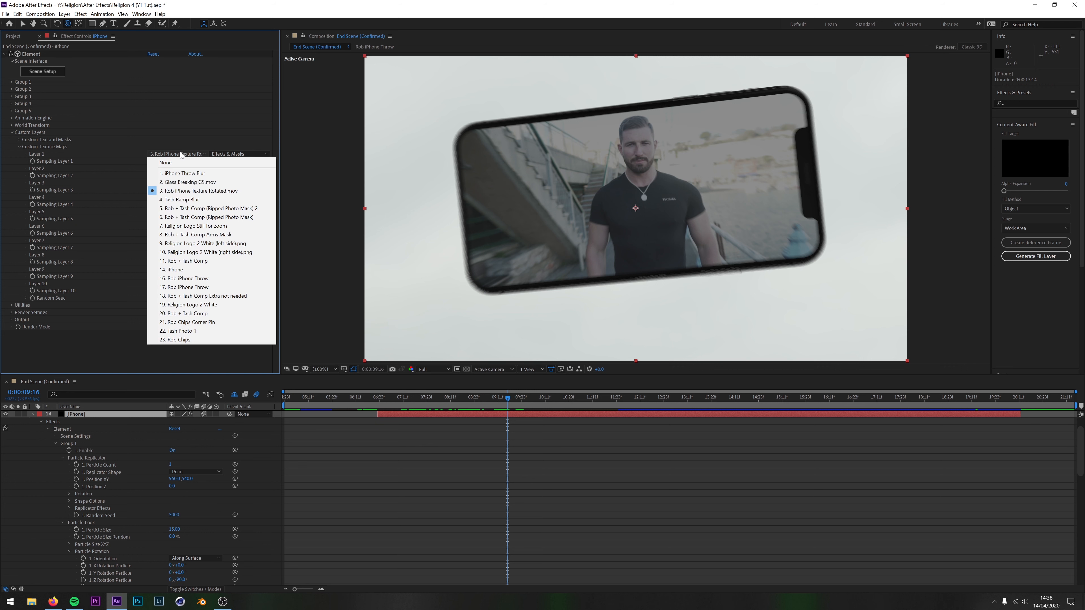
pyautogui.click(193, 194)
pyautogui.scroll(2, 128, 453)
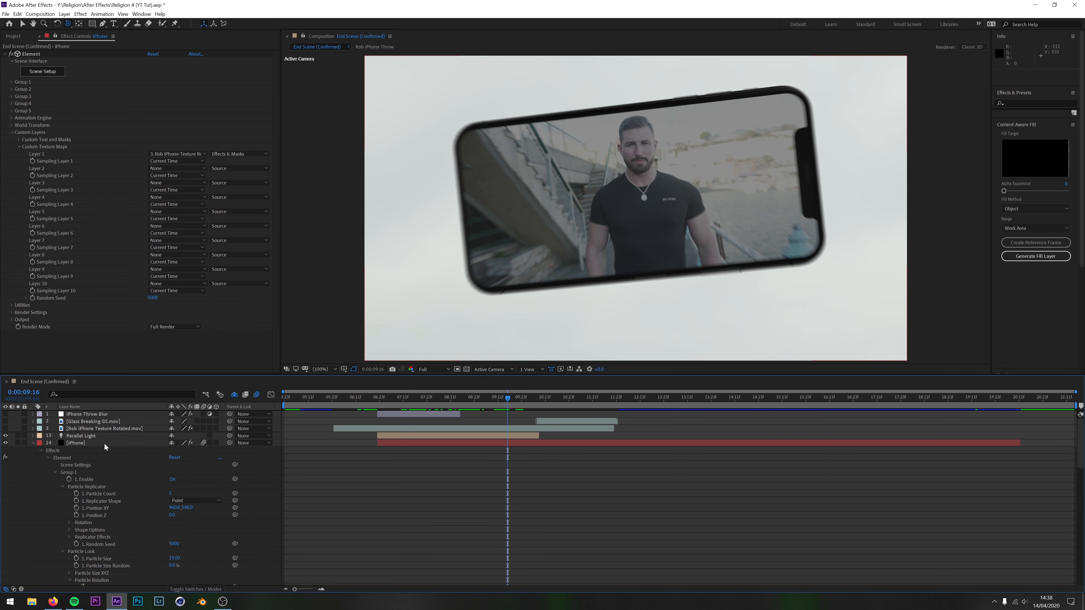
pyautogui.click(106, 429)
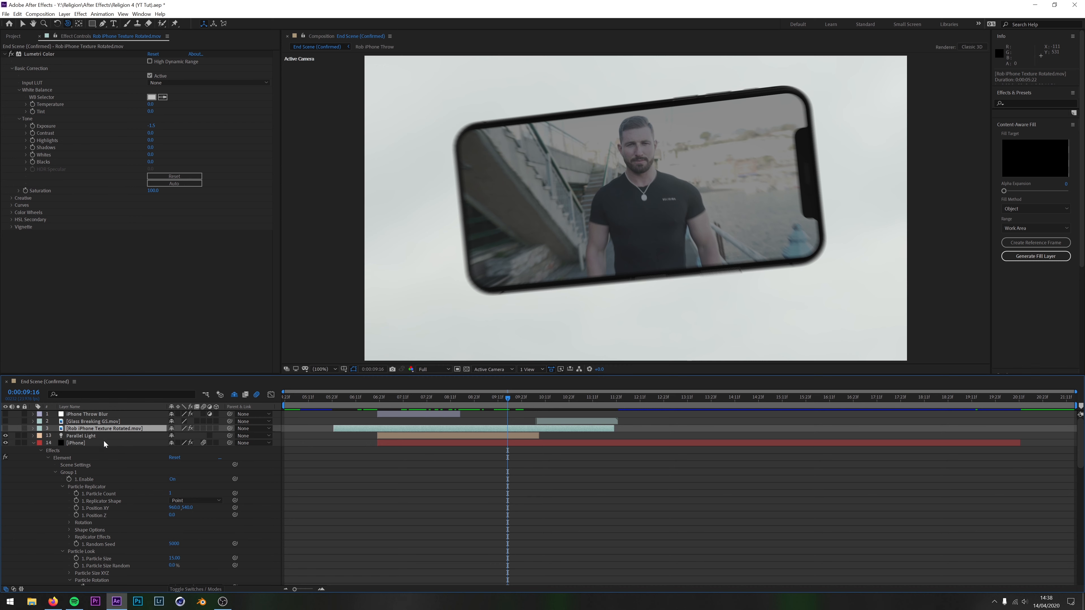
pyautogui.click(103, 443)
pyautogui.click(187, 153)
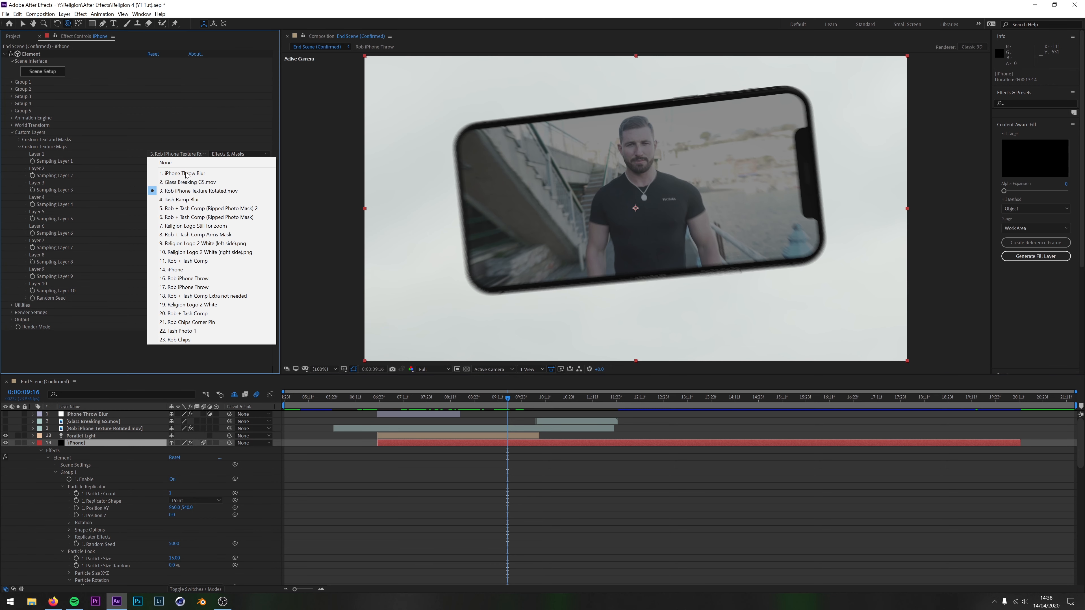
pyautogui.click(185, 191)
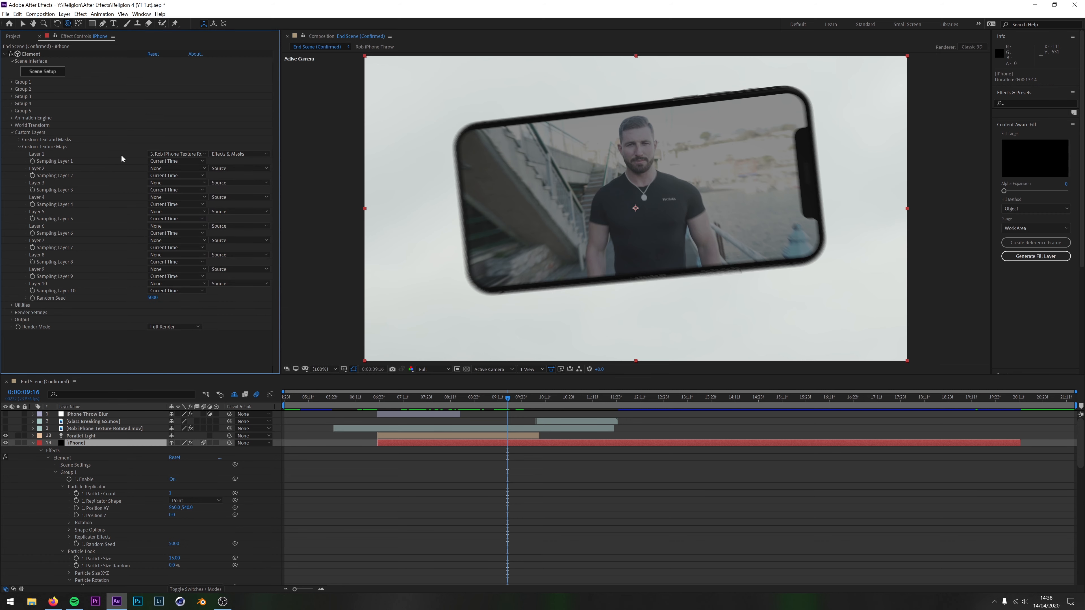
# Open Element's scene setup and select the Screen material inside the iPhone X model
pyautogui.click(37, 73)
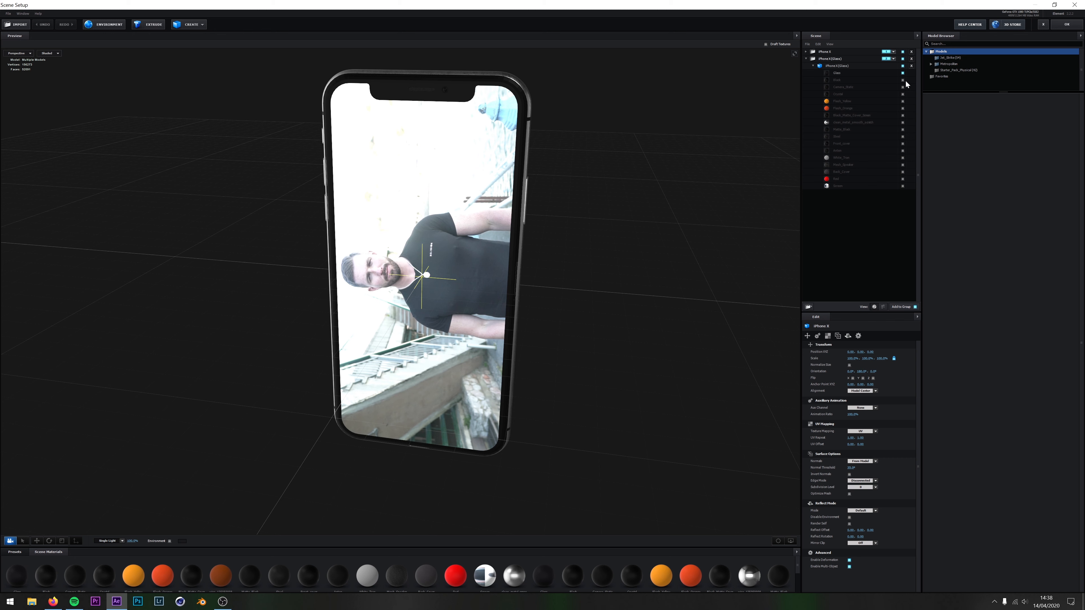
pyautogui.click(806, 52)
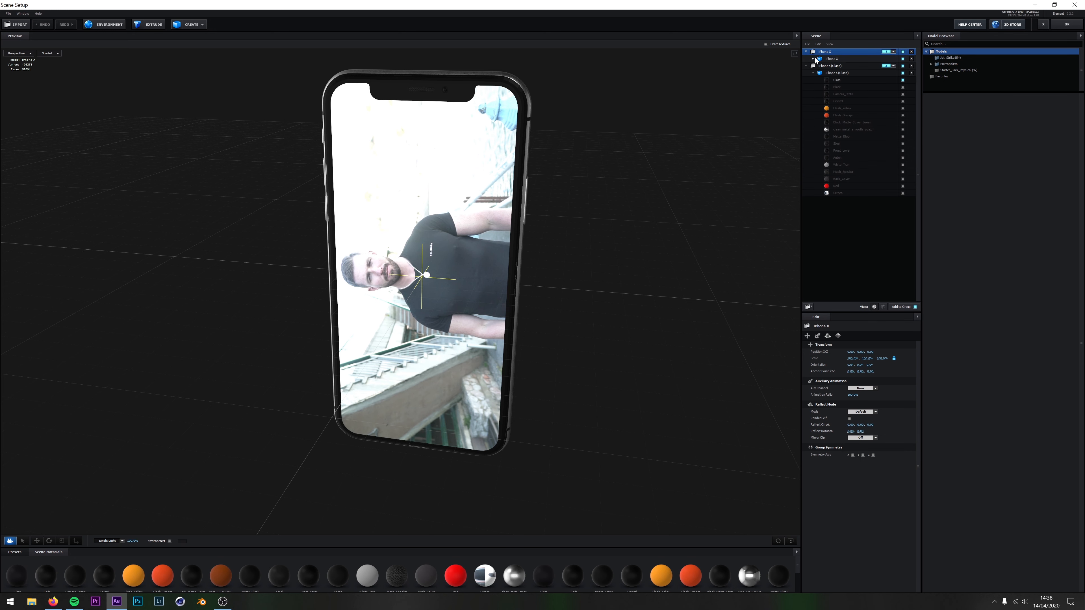
pyautogui.click(821, 59)
pyautogui.click(838, 179)
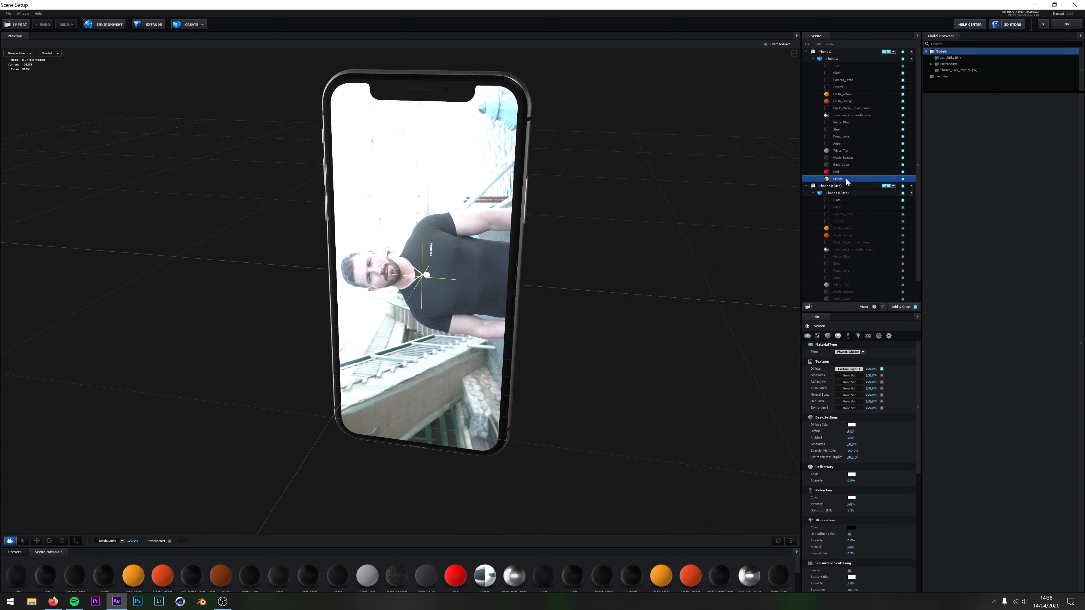
# Review the custom layer choices for the Screen material's diffuse texture, then leave the scene setup without changing anything
pyautogui.click(853, 373)
pyautogui.moveTo(850, 314); pyautogui.dragTo(599, 308)
pyautogui.click(597, 331)
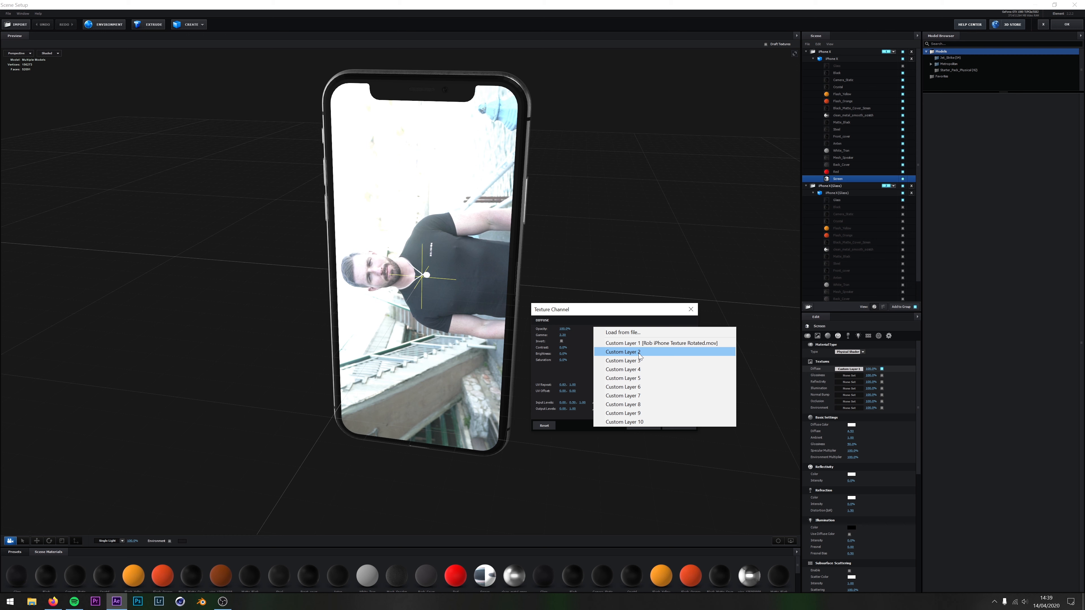
pyautogui.click(613, 309)
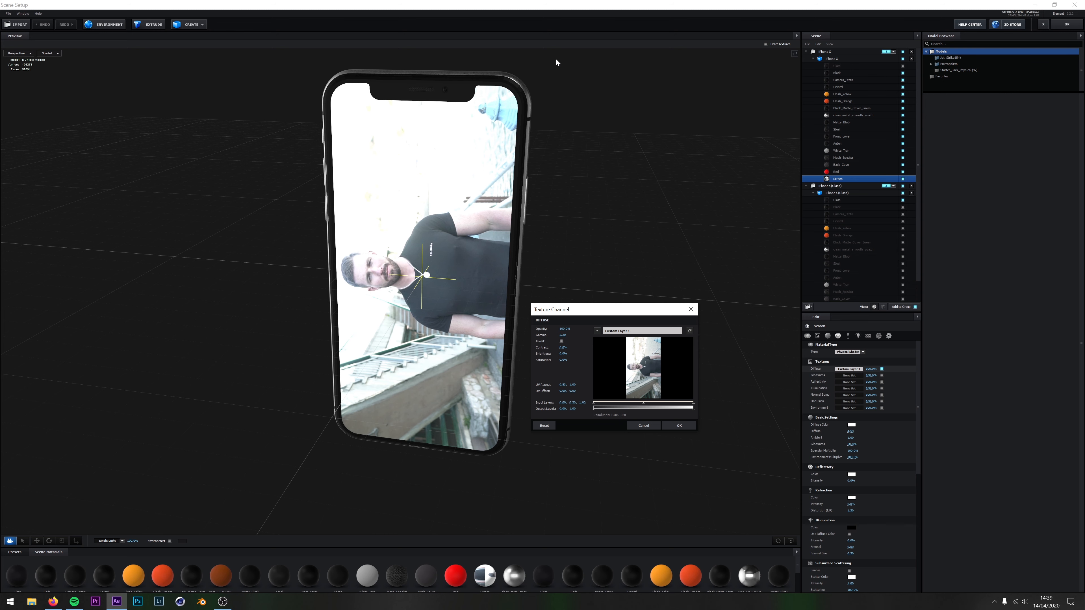
pyautogui.click(644, 427)
pyautogui.moveTo(576, 333)
pyautogui.mouseDown()
pyautogui.moveTo(536, 335)
pyautogui.moveTo(579, 337)
pyautogui.mouseUp()
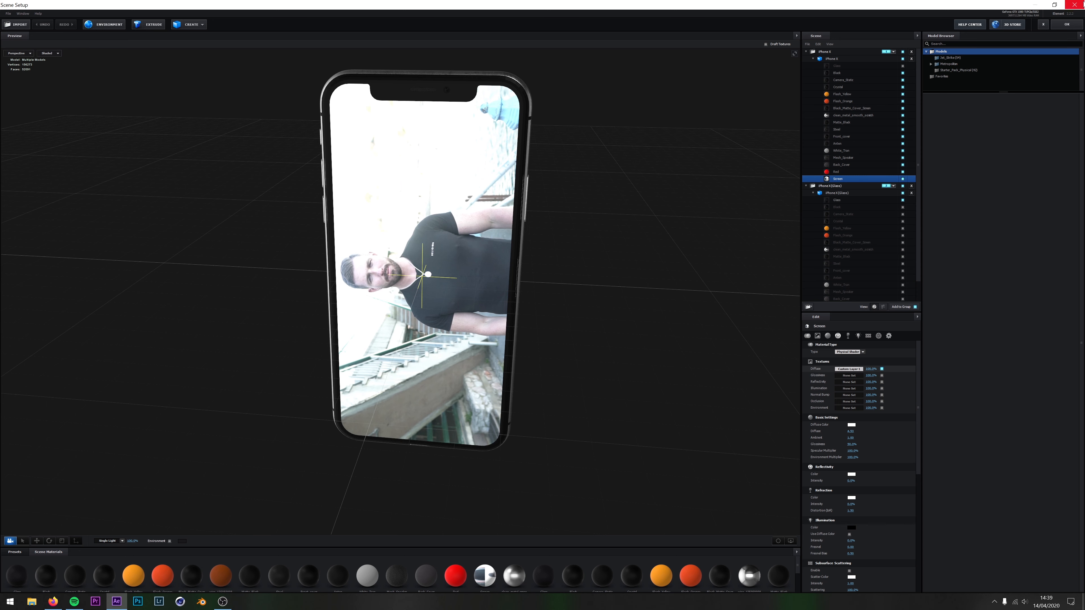
pyautogui.click(1043, 24)
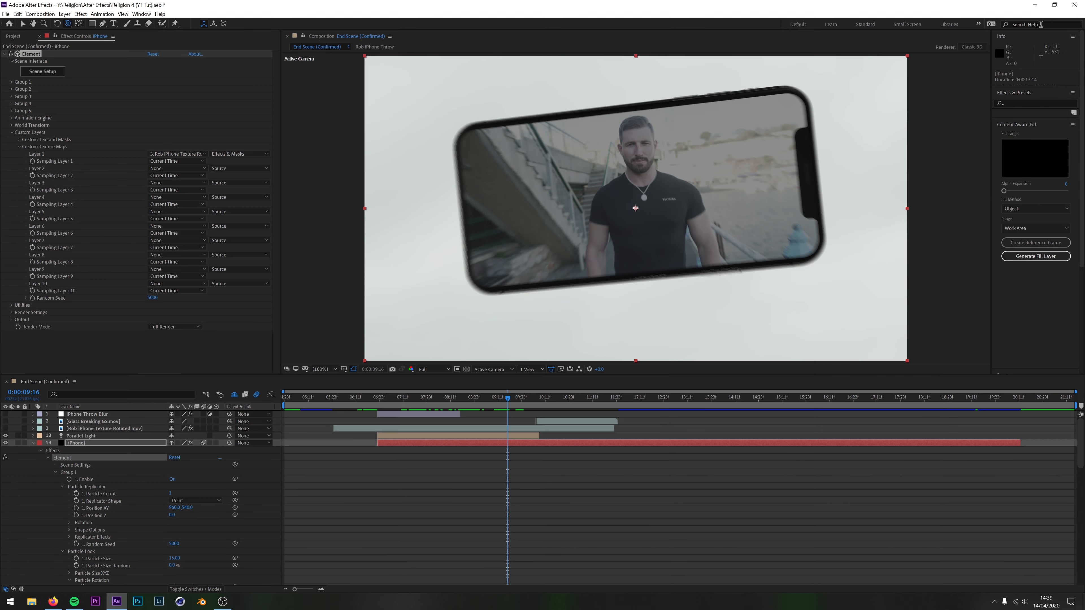
# Toggle the rotated texture footage's visibility to compare it with the phone's screen, leaving the footage hidden
pyautogui.click(5, 429)
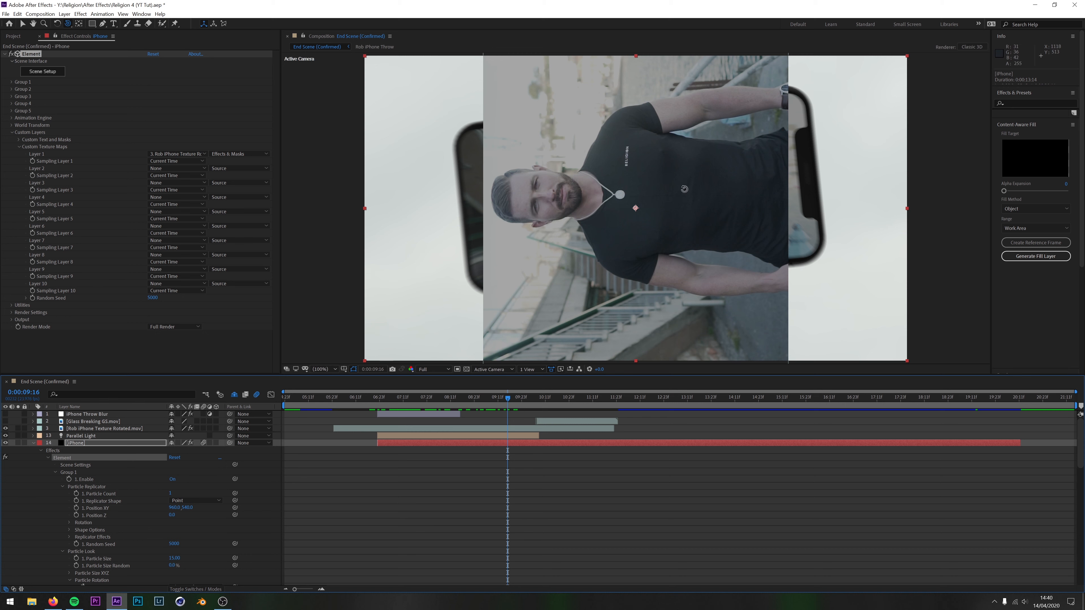
pyautogui.click(6, 428)
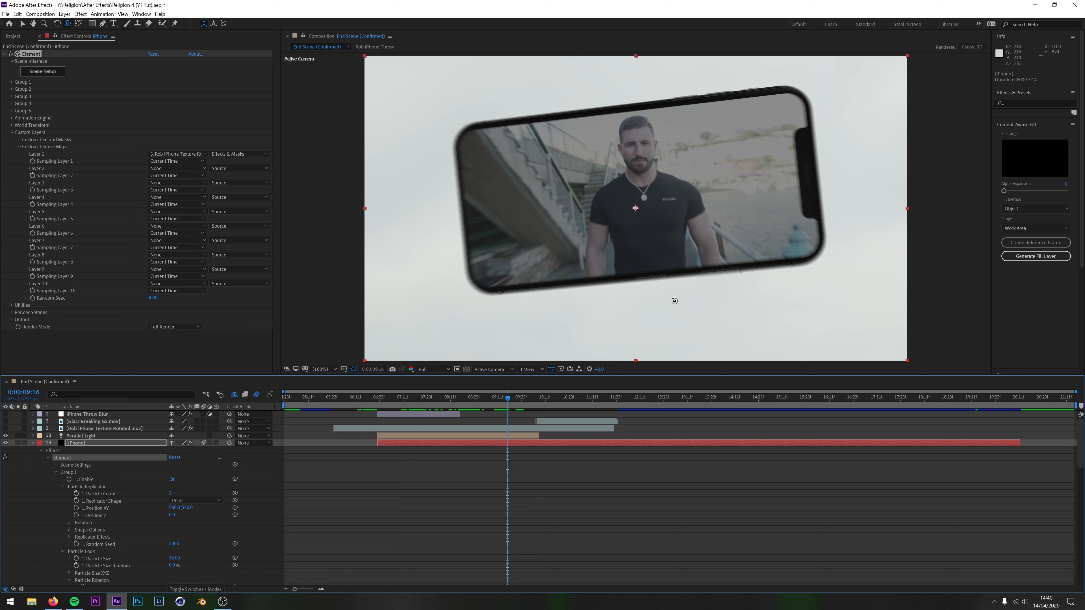
pyautogui.click(5, 429)
pyautogui.click(5, 436)
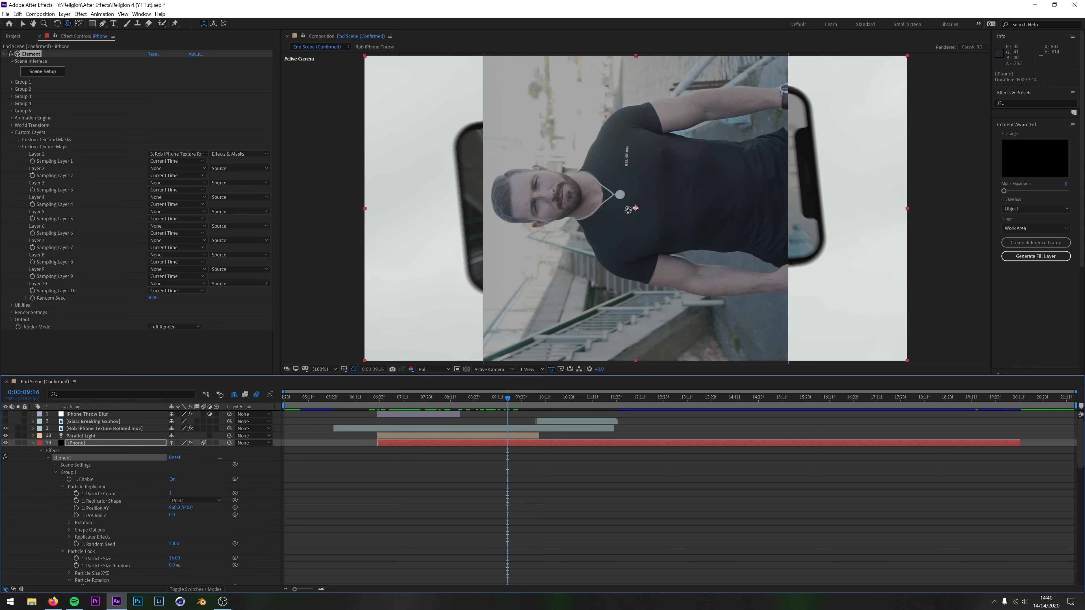
pyautogui.click(5, 429)
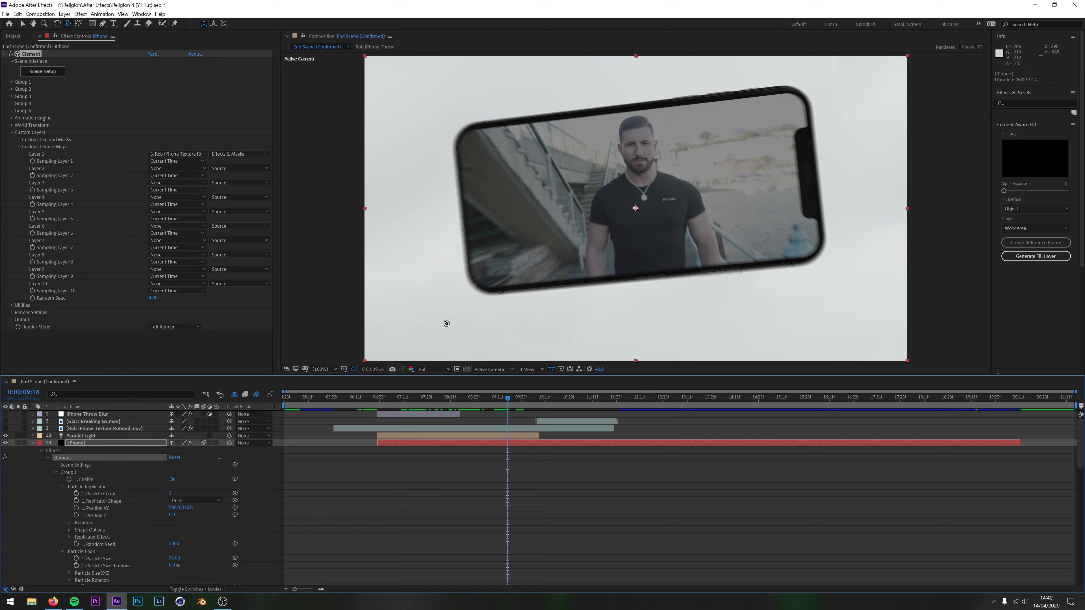
# Review Layer 1's source options on the iPhone layer and toggle the texture footage's Lumetri Color effect to compare the screen's exposure
pyautogui.click(98, 430)
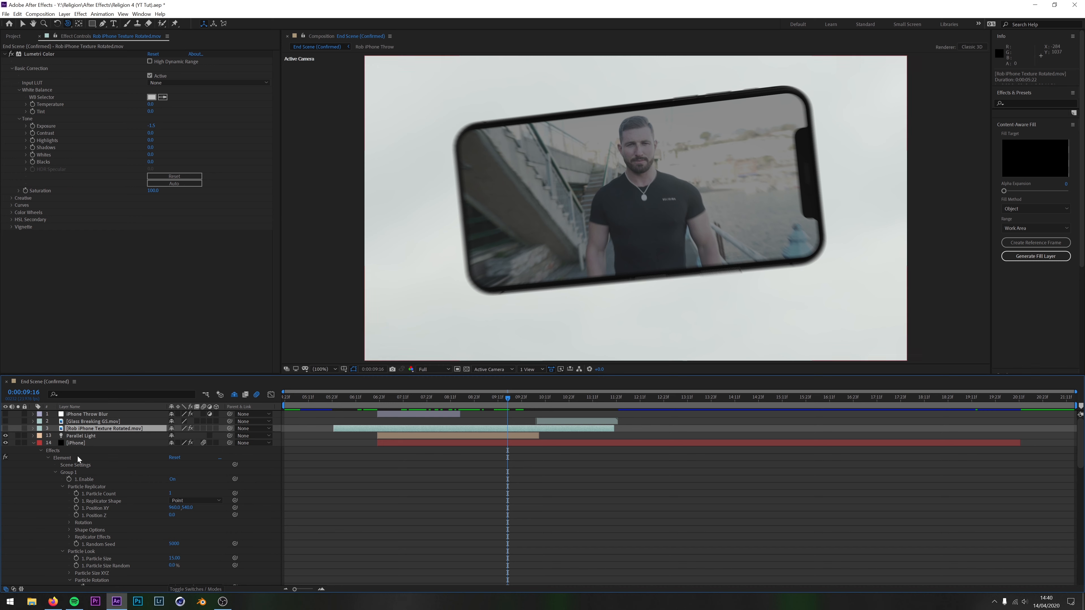
pyautogui.click(82, 443)
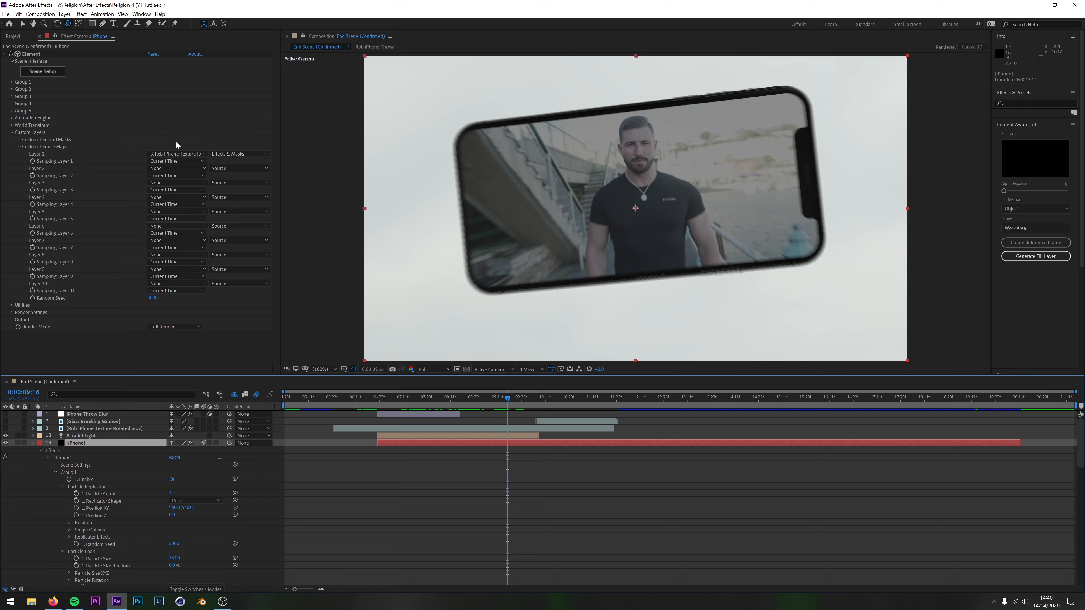
pyautogui.click(247, 154)
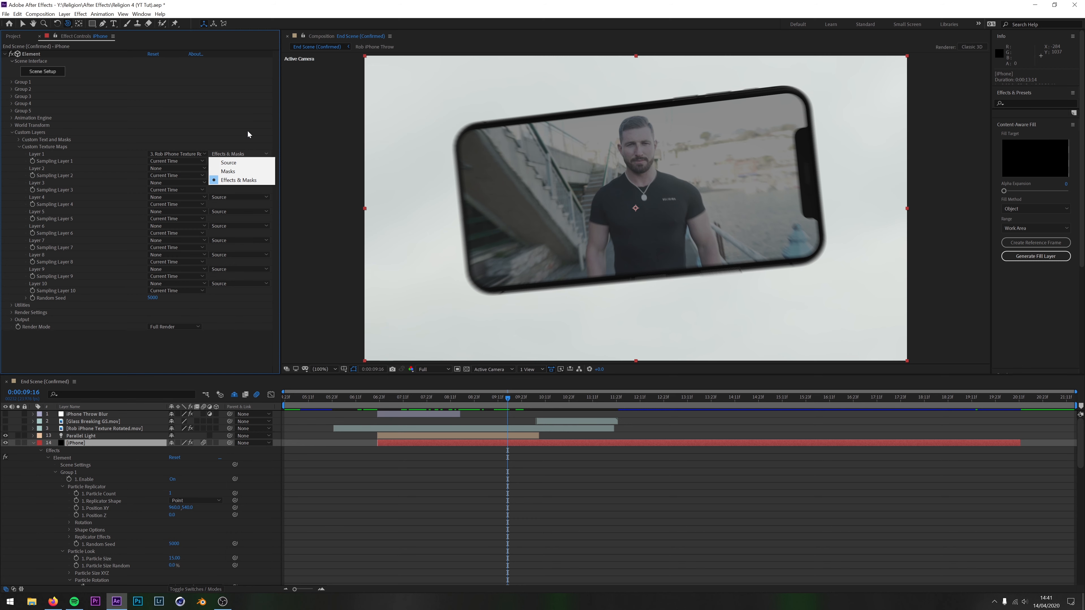
pyautogui.click(101, 428)
pyautogui.click(14, 37)
pyautogui.click(66, 36)
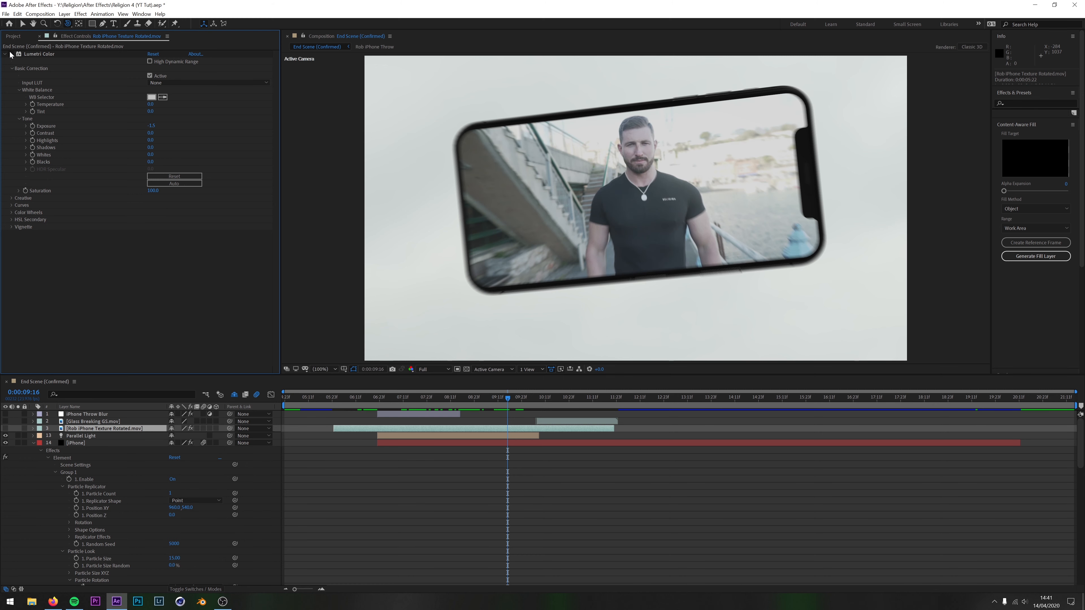
# Switch the iPhone layer's custom texture Layer 1 to Source for comparison, then restore Effects & Masks
pyautogui.click(94, 444)
pyautogui.click(240, 153)
pyautogui.click(238, 162)
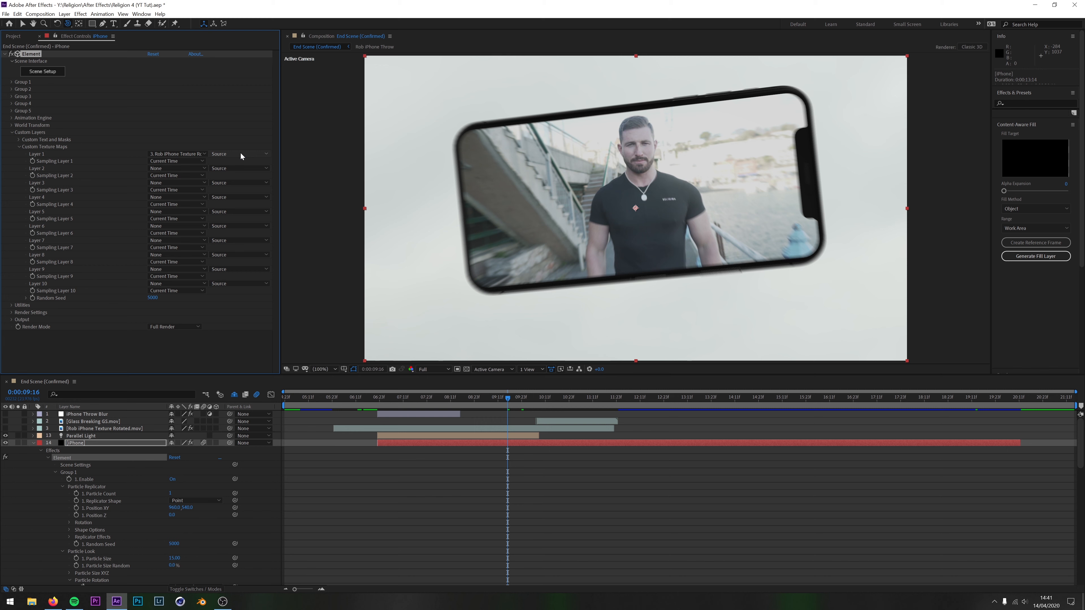
pyautogui.click(240, 154)
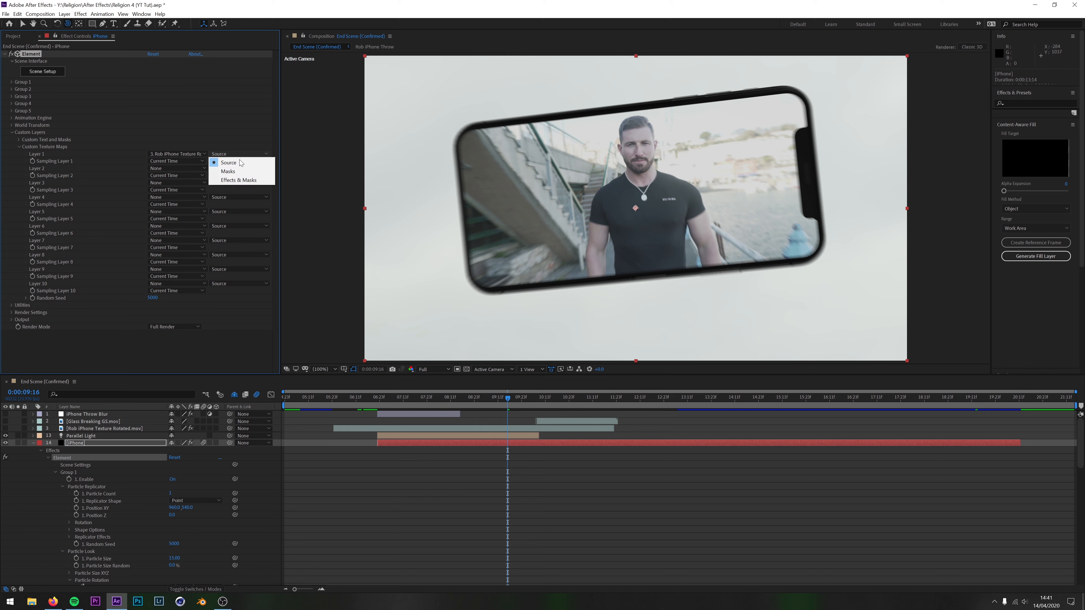
pyautogui.click(233, 181)
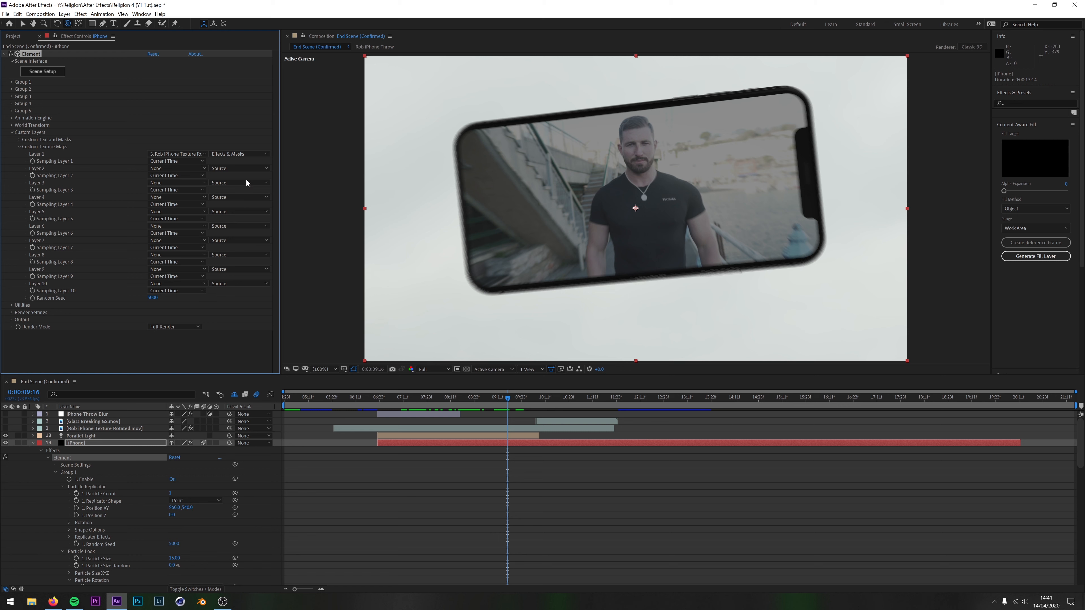
# Review Layer 1's source options again and keep Sampling Layer 1 at Current Time
pyautogui.click(225, 154)
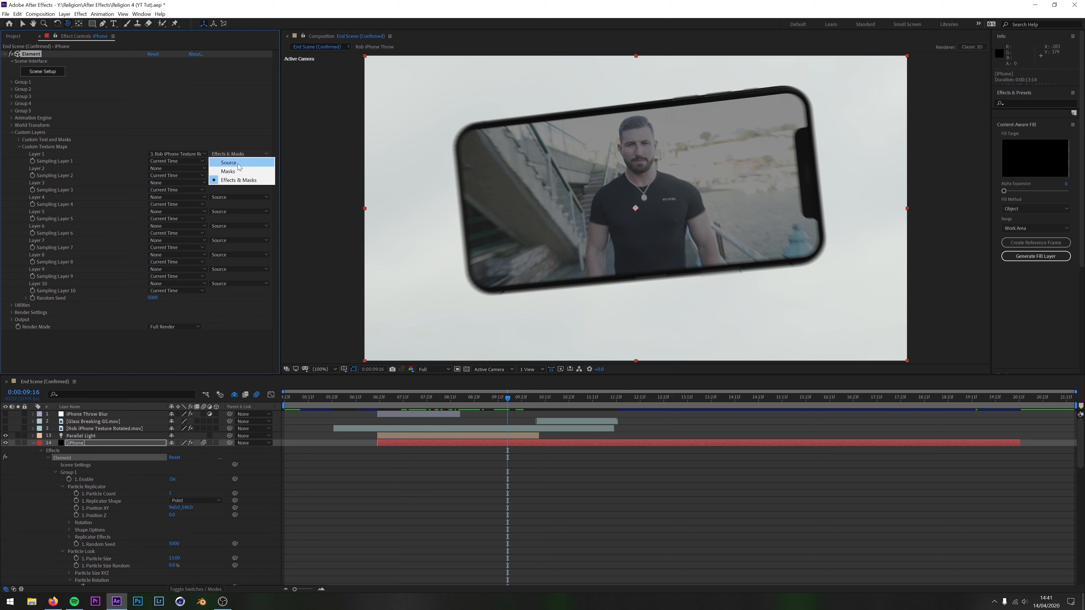
pyautogui.click(232, 92)
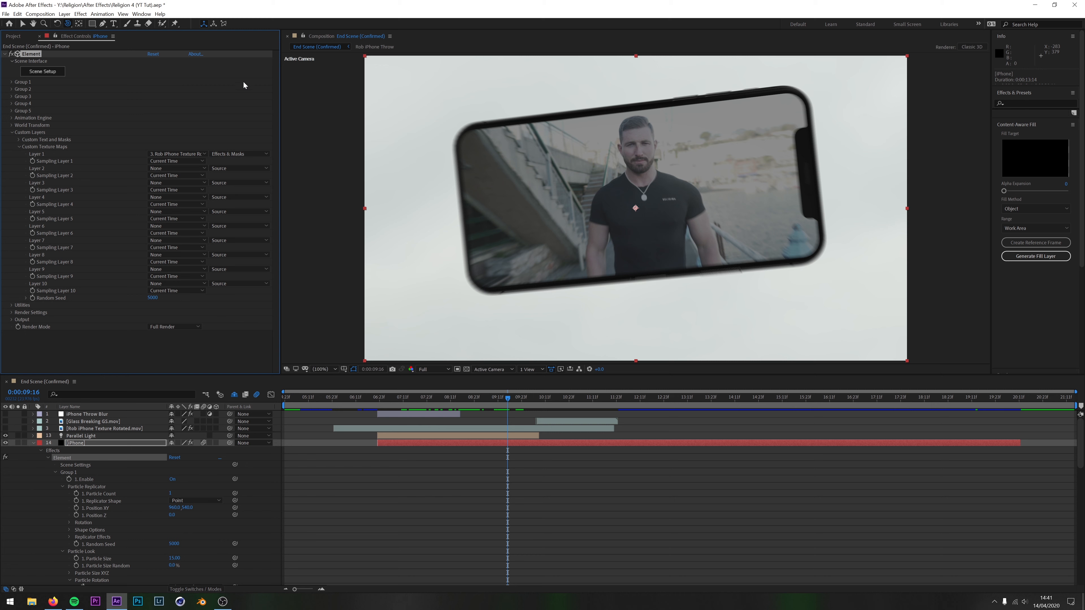
pyautogui.click(177, 161)
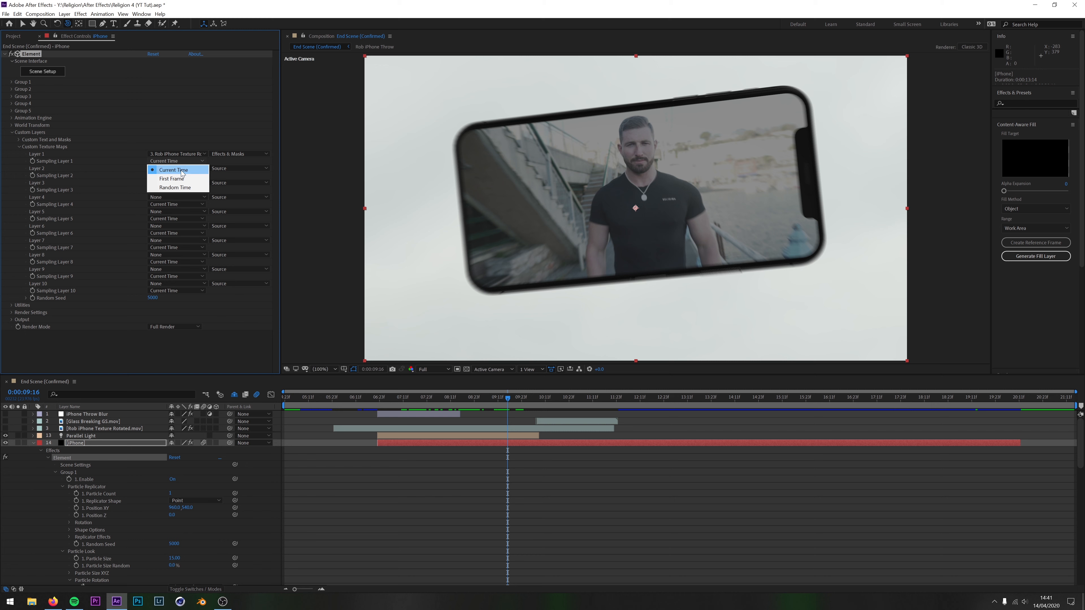
pyautogui.click(182, 171)
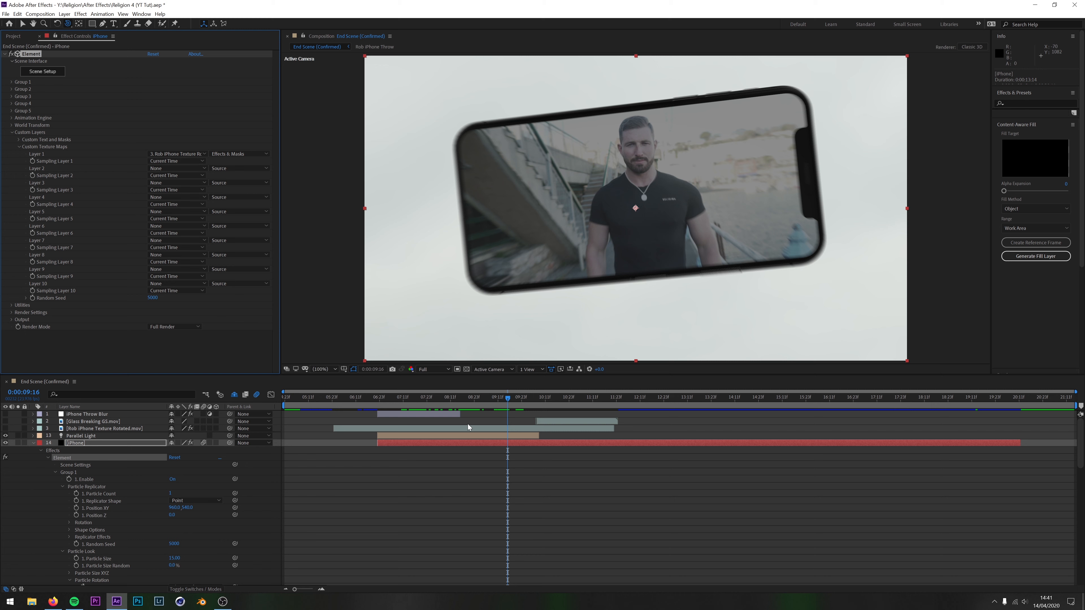
# Shift the Rob iPhone Texture Rotated.mov layer slightly earlier in the timeline, undo the second shift, and reselect the iPhone layer
pyautogui.moveTo(444, 429)
pyautogui.mouseDown()
pyautogui.moveTo(526, 429)
pyautogui.moveTo(423, 435)
pyautogui.moveTo(477, 440)
pyautogui.moveTo(432, 442)
pyautogui.mouseUp()
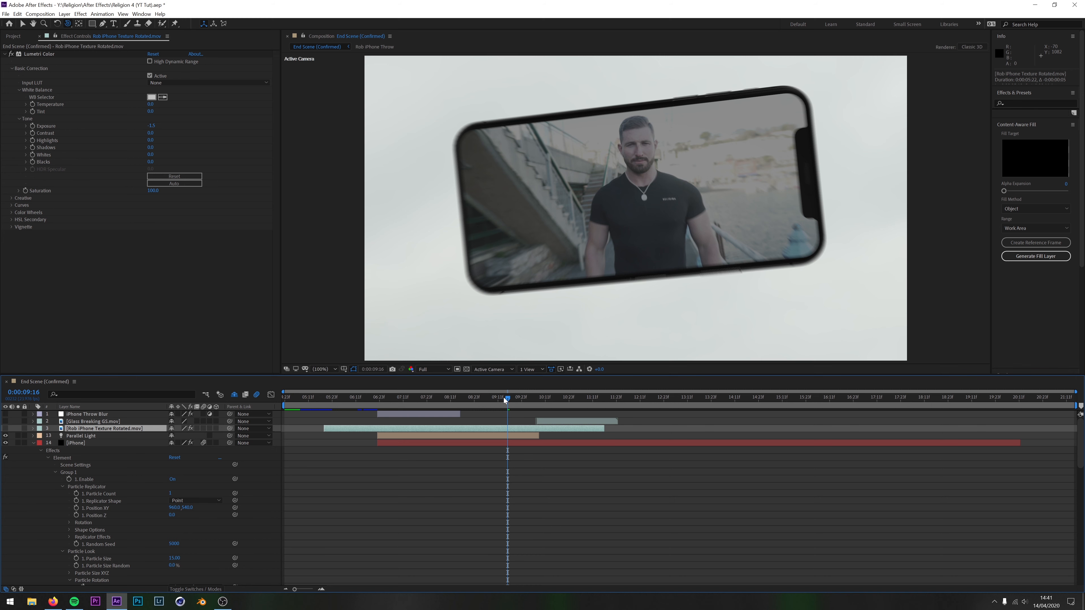
pyautogui.moveTo(536, 429); pyautogui.dragTo(511, 441)
pyautogui.hotkey('ctrl', 'z')
pyautogui.click(88, 443)
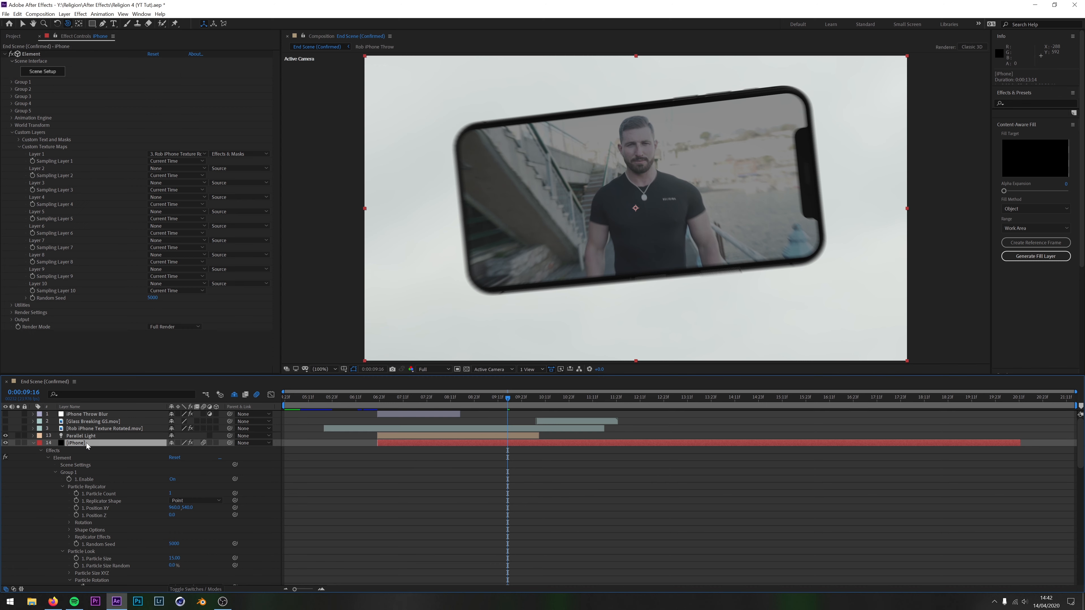
# Compare the iPhone layer's Sampling Layer 1 at First Frame and Random Time on nearby frames, and restore Current Time
pyautogui.click(174, 160)
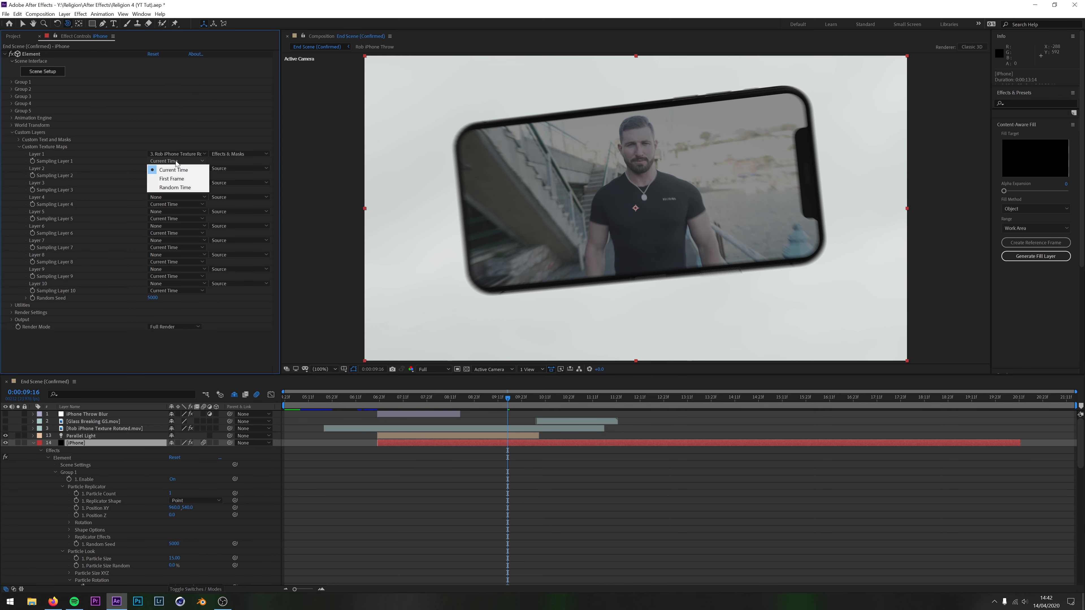
pyautogui.click(176, 180)
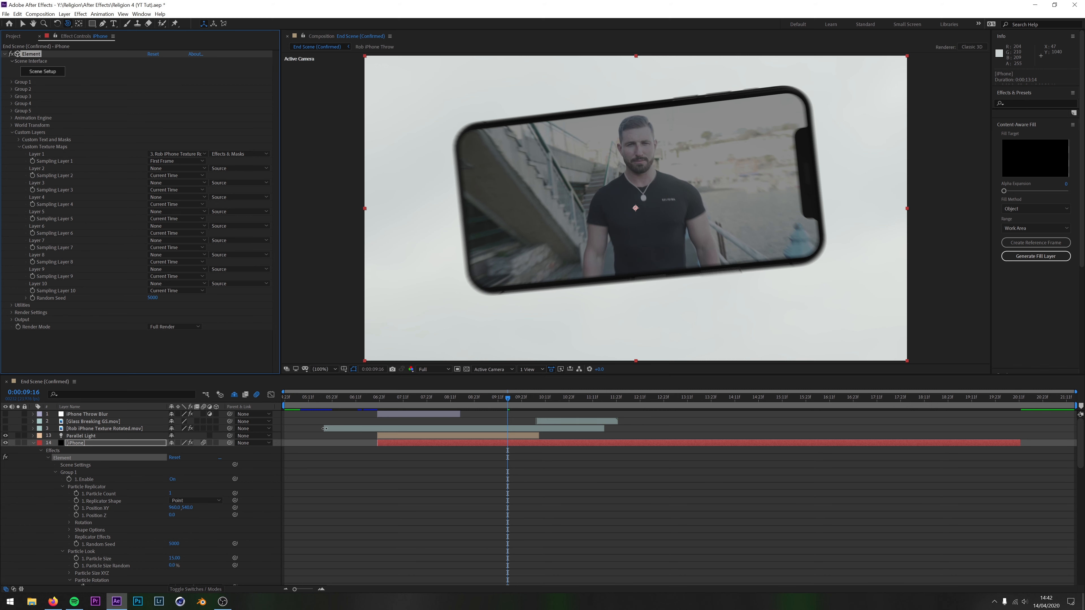
pyautogui.moveTo(512, 396)
pyautogui.mouseDown()
pyautogui.moveTo(577, 406)
pyautogui.moveTo(559, 410)
pyautogui.moveTo(591, 405)
pyautogui.moveTo(520, 405)
pyautogui.mouseUp()
pyautogui.click(180, 161)
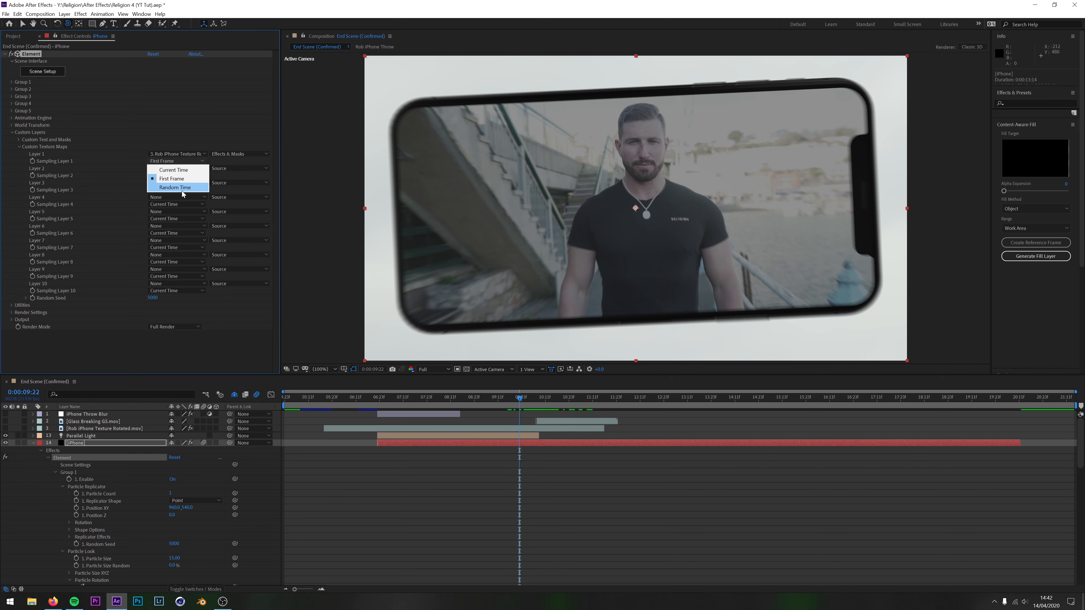
pyautogui.click(187, 186)
pyautogui.moveTo(519, 399)
pyautogui.mouseDown()
pyautogui.moveTo(567, 407)
pyautogui.moveTo(508, 411)
pyautogui.moveTo(545, 408)
pyautogui.moveTo(523, 408)
pyautogui.mouseUp()
pyautogui.click(163, 161)
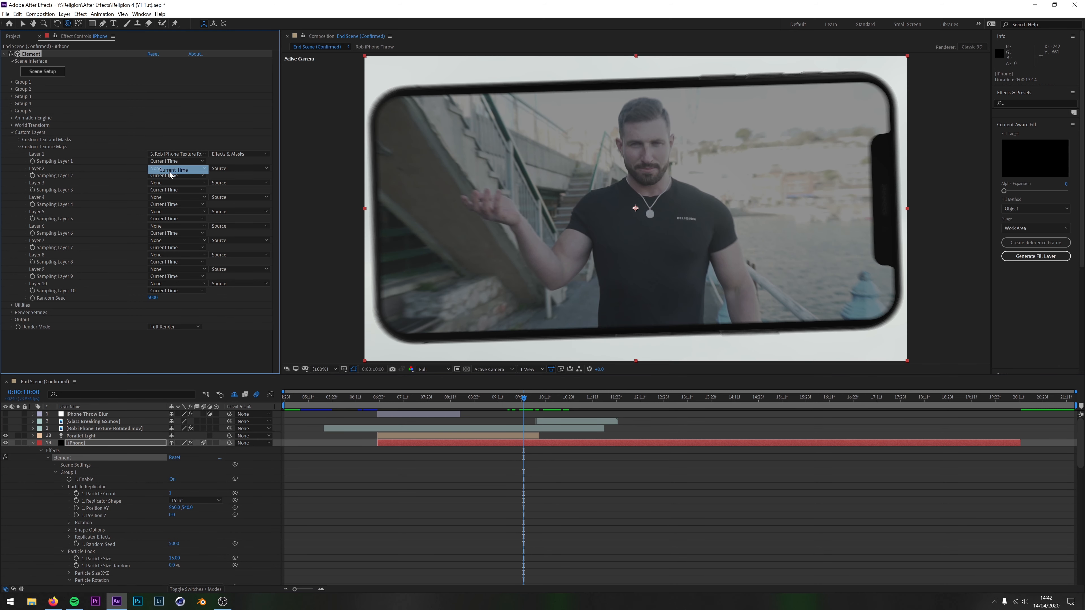
pyautogui.click(167, 169)
# Shift the Rob iPhone Texture Rotated.mov layer earlier in the timeline and check the phone screen around 0:00:09:22
pyautogui.moveTo(545, 429); pyautogui.dragTo(559, 434)
pyautogui.moveTo(523, 396); pyautogui.dragTo(532, 429)
pyautogui.moveTo(530, 400)
pyautogui.mouseDown()
pyautogui.moveTo(519, 399)
pyautogui.moveTo(544, 407)
pyautogui.moveTo(552, 429)
pyautogui.moveTo(507, 400)
pyautogui.moveTo(550, 409)
pyautogui.moveTo(519, 407)
pyautogui.mouseUp()
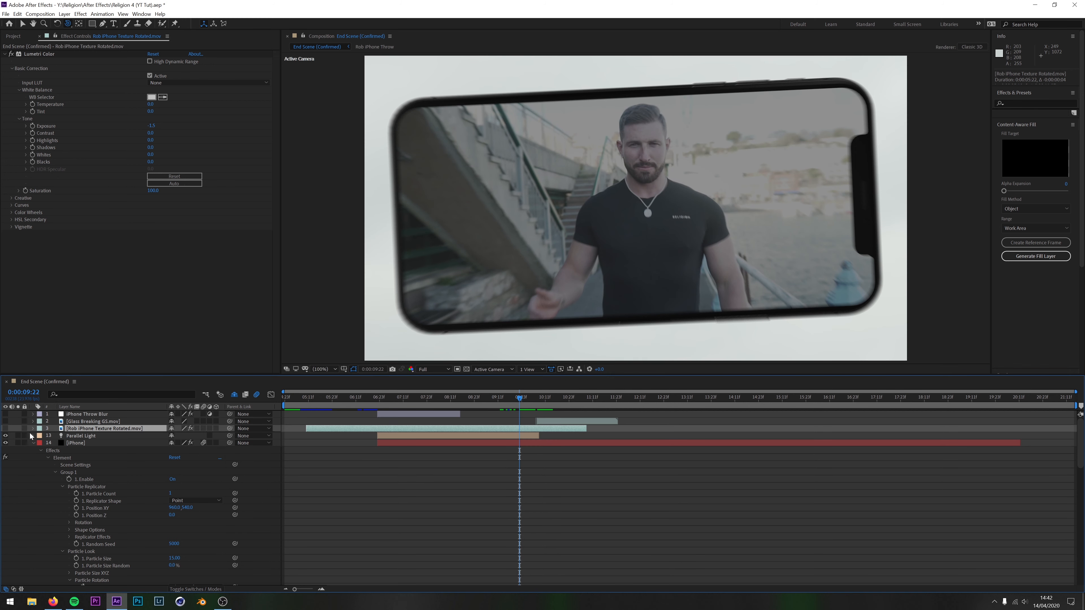
# Show the Glass Breaking GS.mov layer, preview its shards at 0:00:10:10, and look over its Transform group
pyautogui.click(5, 422)
pyautogui.click(553, 421)
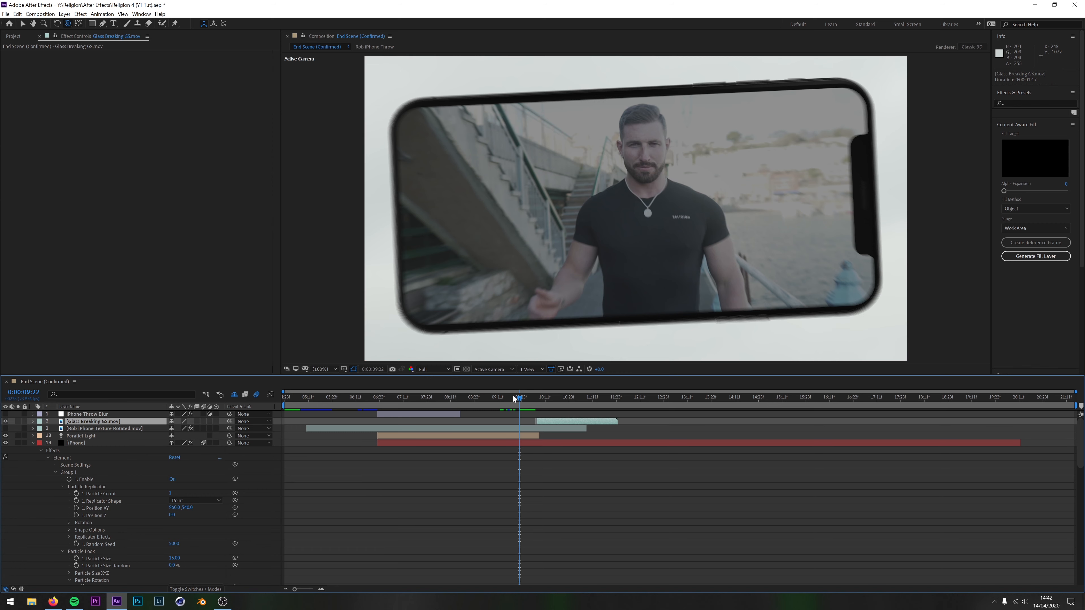
pyautogui.moveTo(520, 402); pyautogui.dragTo(541, 407)
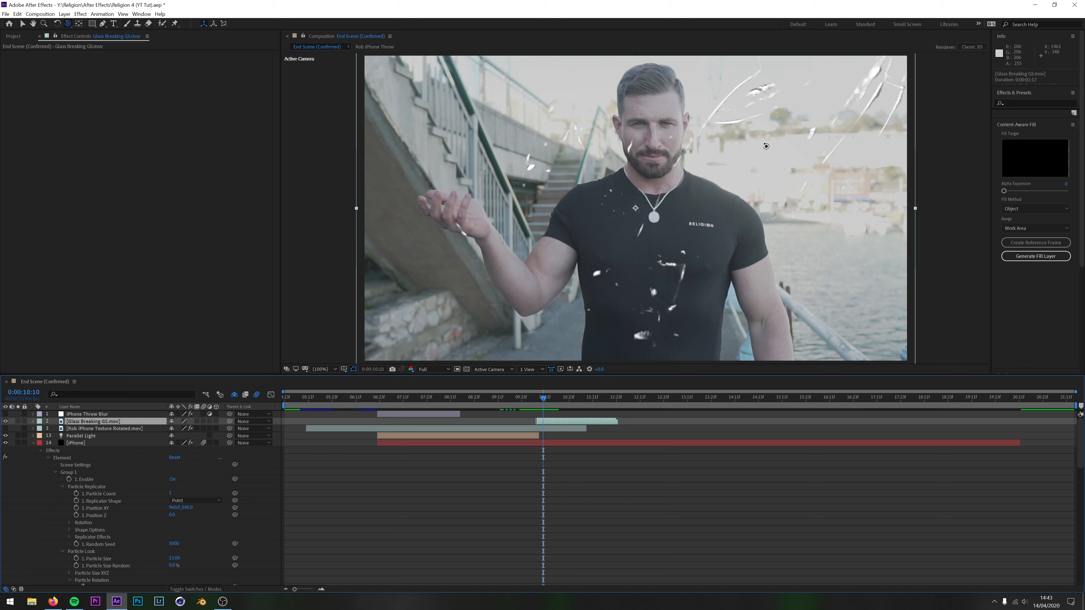
pyautogui.click(33, 422)
pyautogui.click(33, 422)
pyautogui.click(33, 422)
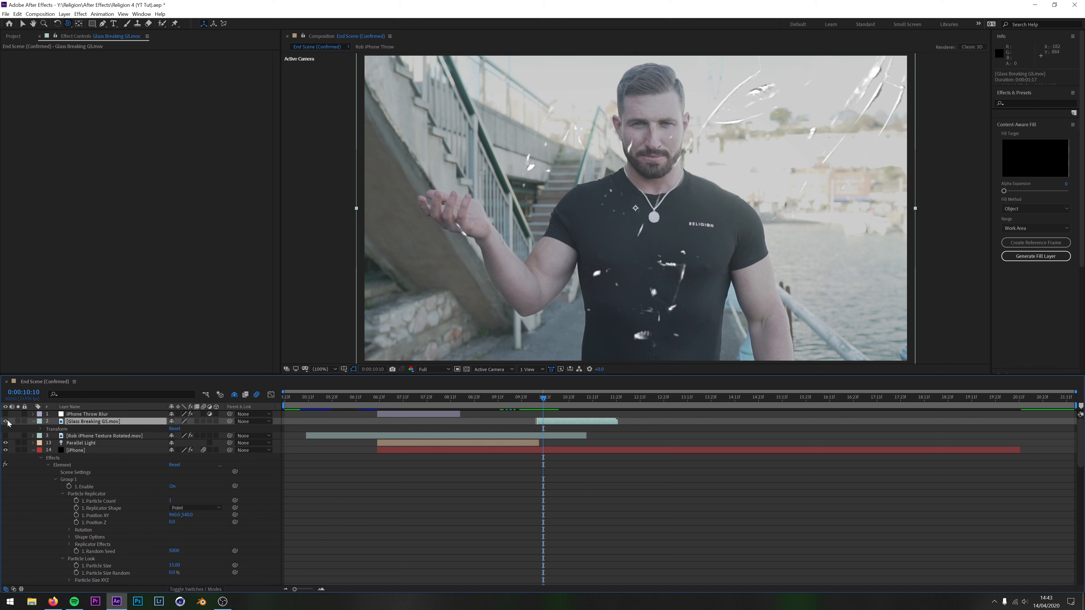
pyautogui.click(33, 421)
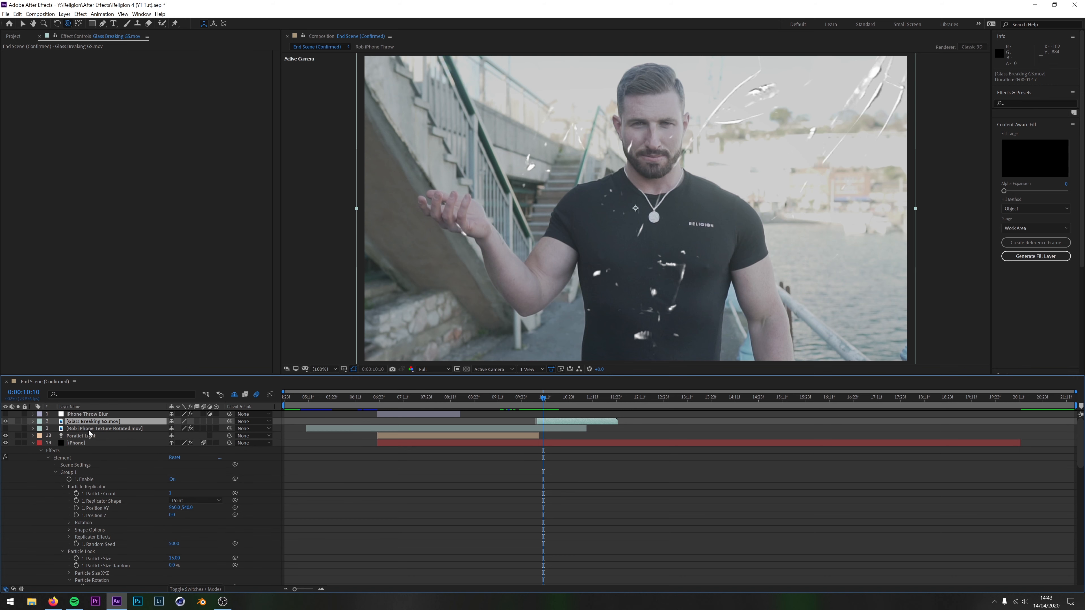
# Magnify the timeline and examine the iPhone layer's Group 2 Force Opacity keyframes at 0:00:10:04, 0:00:10:08 and 0:00:10:09
pyautogui.scroll(-10, 118, 447)
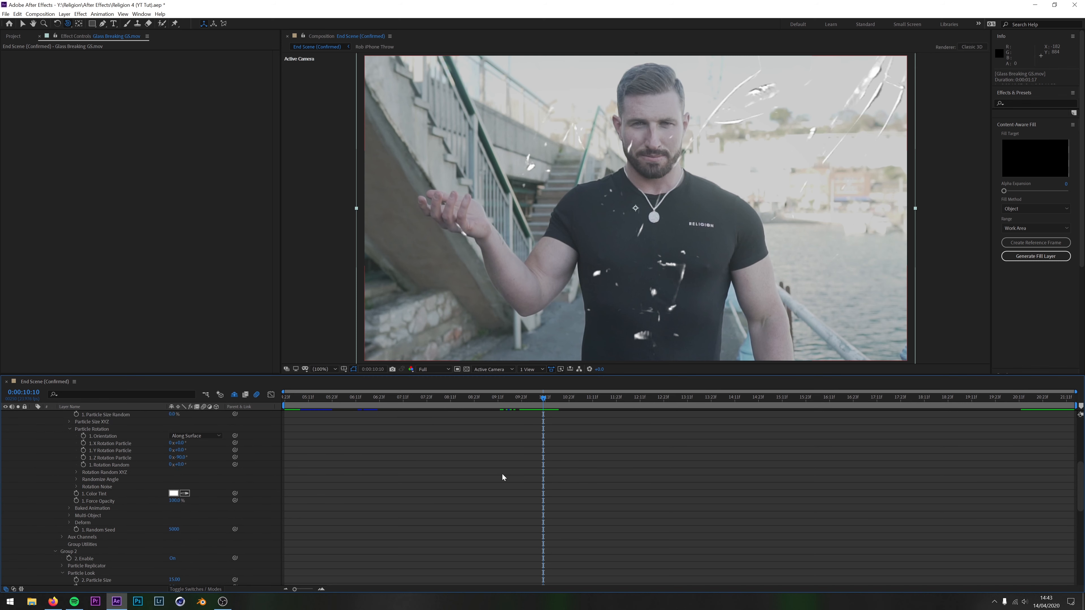
pyautogui.click(321, 589)
pyautogui.moveTo(547, 399); pyautogui.dragTo(494, 405)
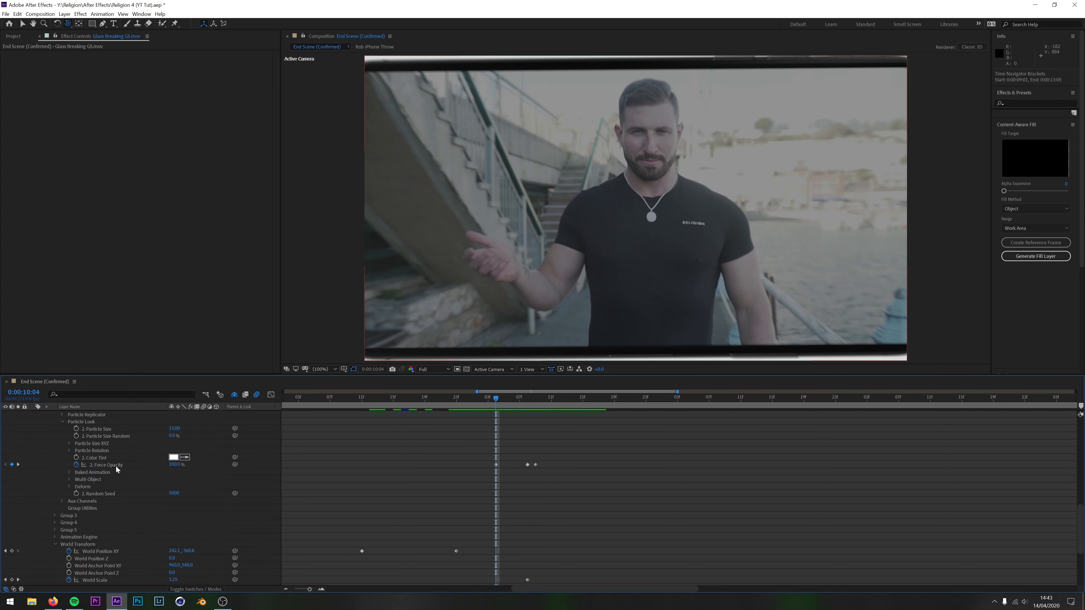
pyautogui.scroll(4, 150, 472)
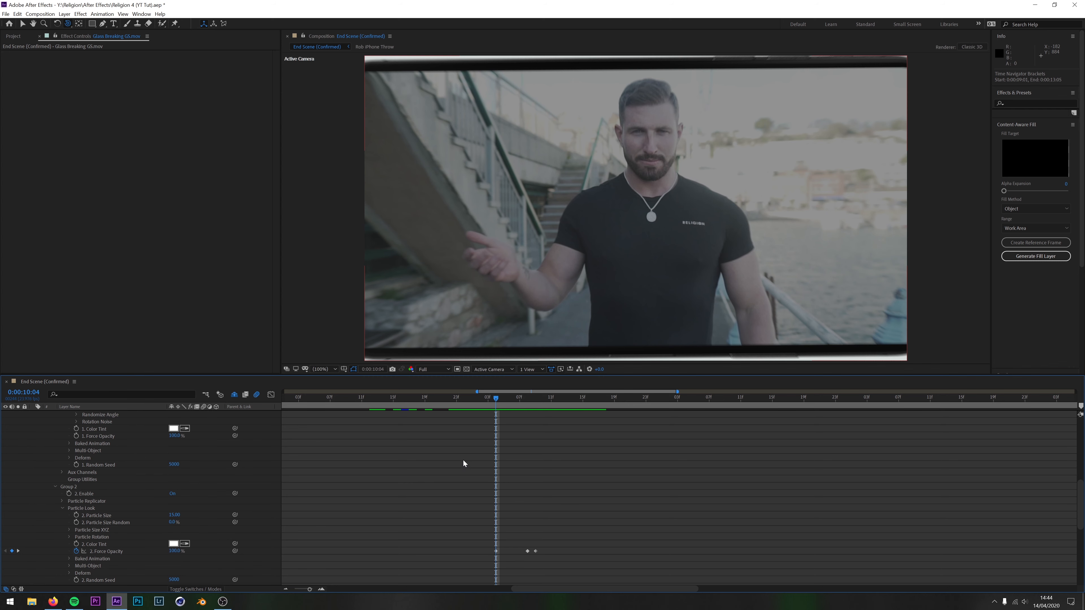
pyautogui.scroll(-2, 463, 463)
pyautogui.moveTo(495, 398); pyautogui.dragTo(528, 407)
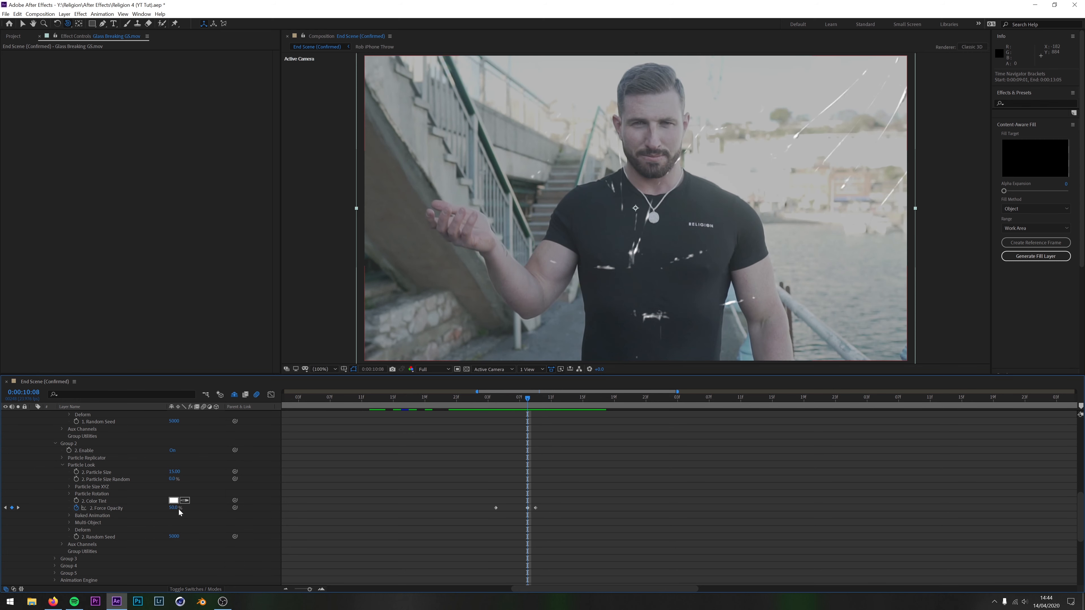
pyautogui.moveTo(520, 402)
pyautogui.mouseDown()
pyautogui.moveTo(496, 403)
pyautogui.moveTo(528, 406)
pyautogui.mouseUp()
pyautogui.moveTo(529, 402); pyautogui.dragTo(535, 402)
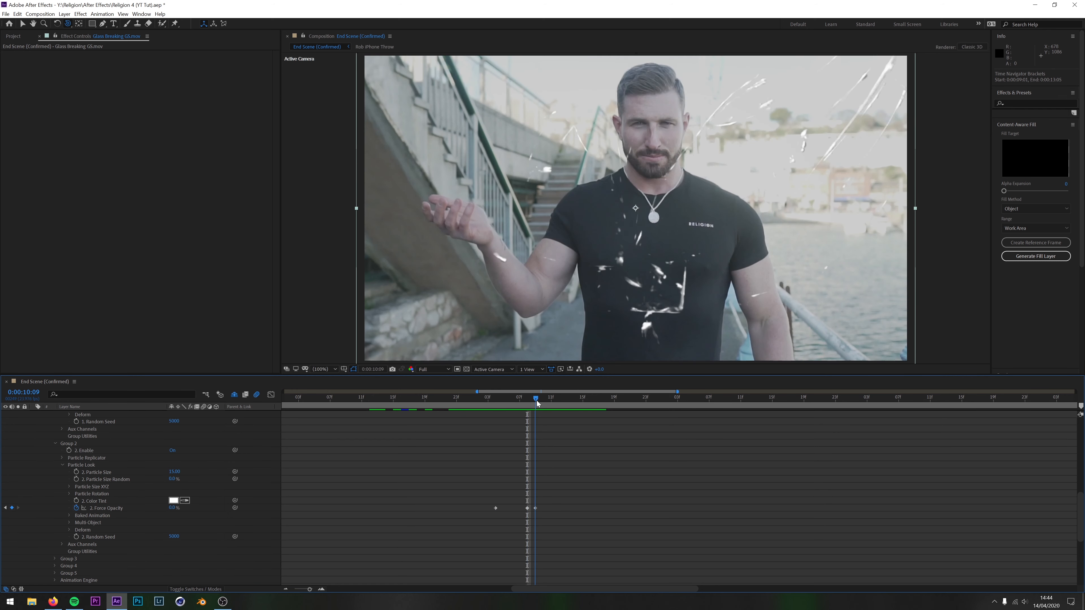
# Preview the phone glass fading into the shatter footage from 0:00:10:00 to 0:00:10:08
pyautogui.moveTo(535, 401); pyautogui.dragTo(464, 426)
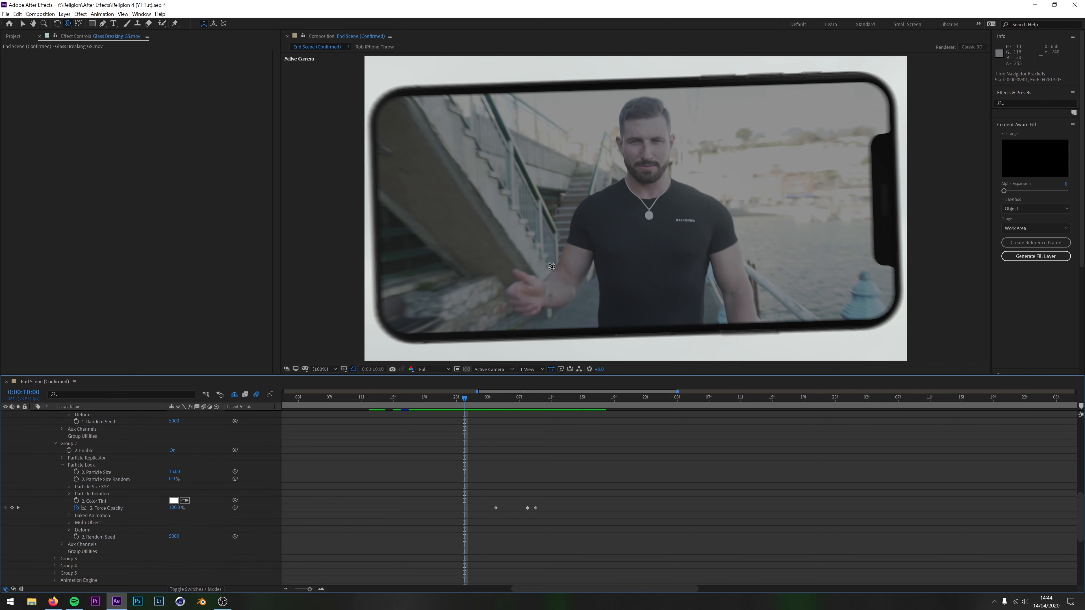
pyautogui.moveTo(465, 400); pyautogui.dragTo(518, 413)
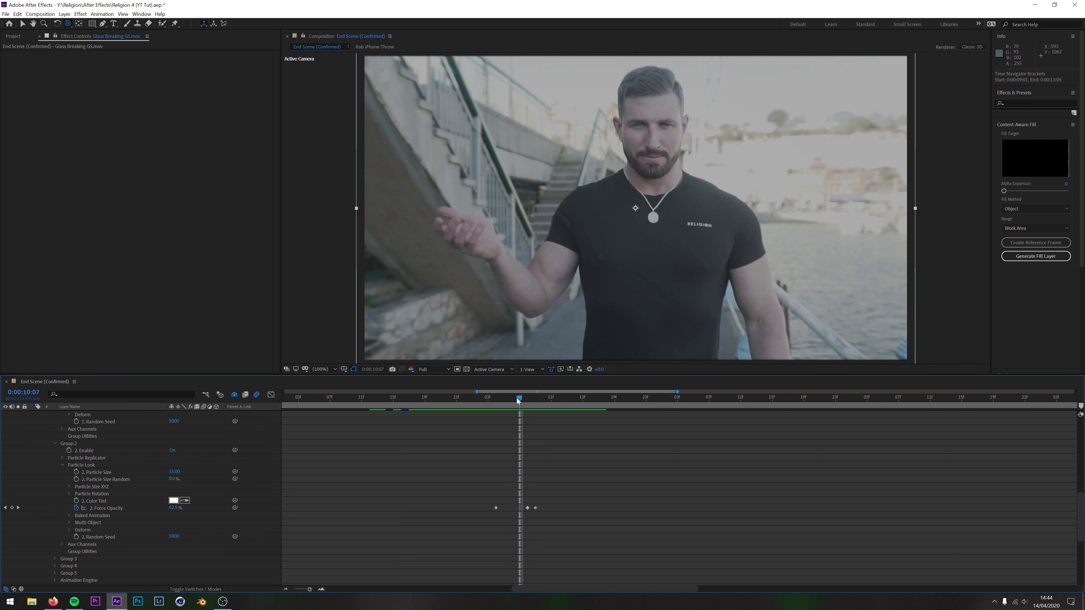
pyautogui.press('pagedown')
# Open Element's Scene Setup for the iPhone layer and expand the iPhone X model's material list
pyautogui.scroll(10, 470, 473)
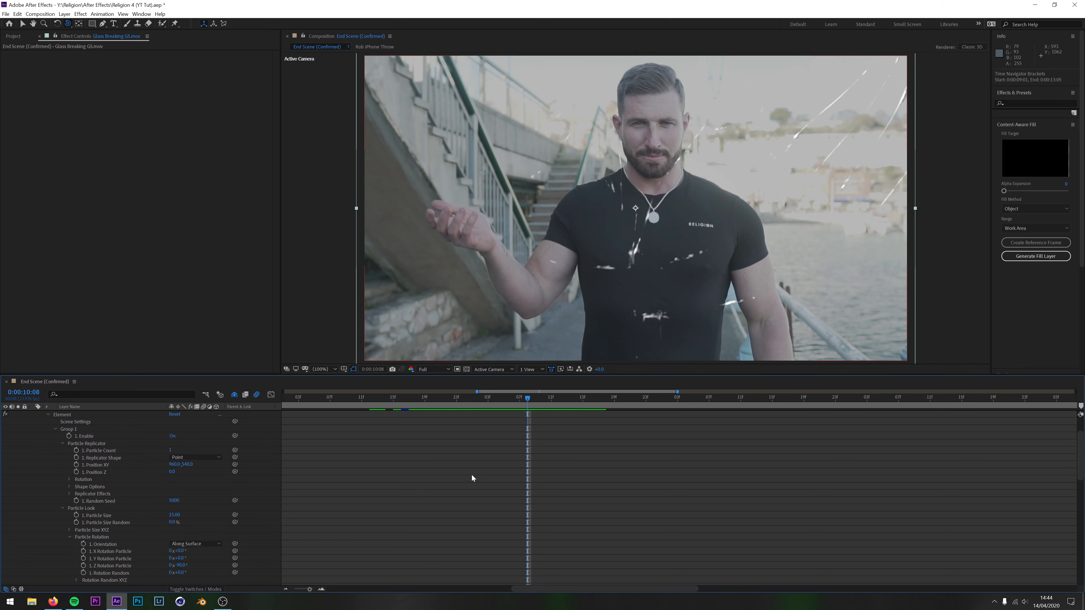
pyautogui.click(81, 443)
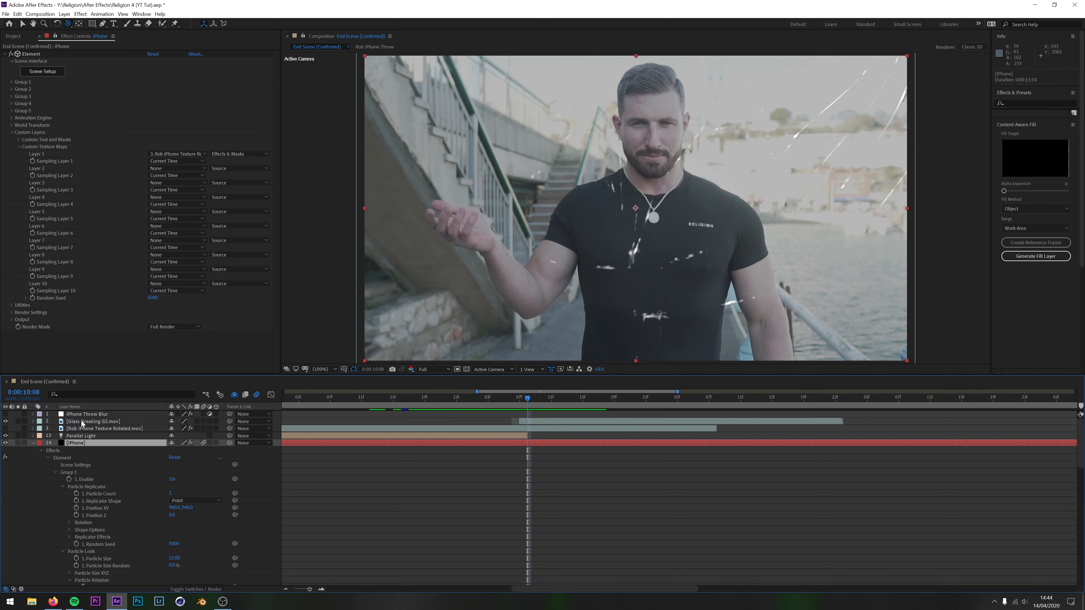
pyautogui.click(41, 71)
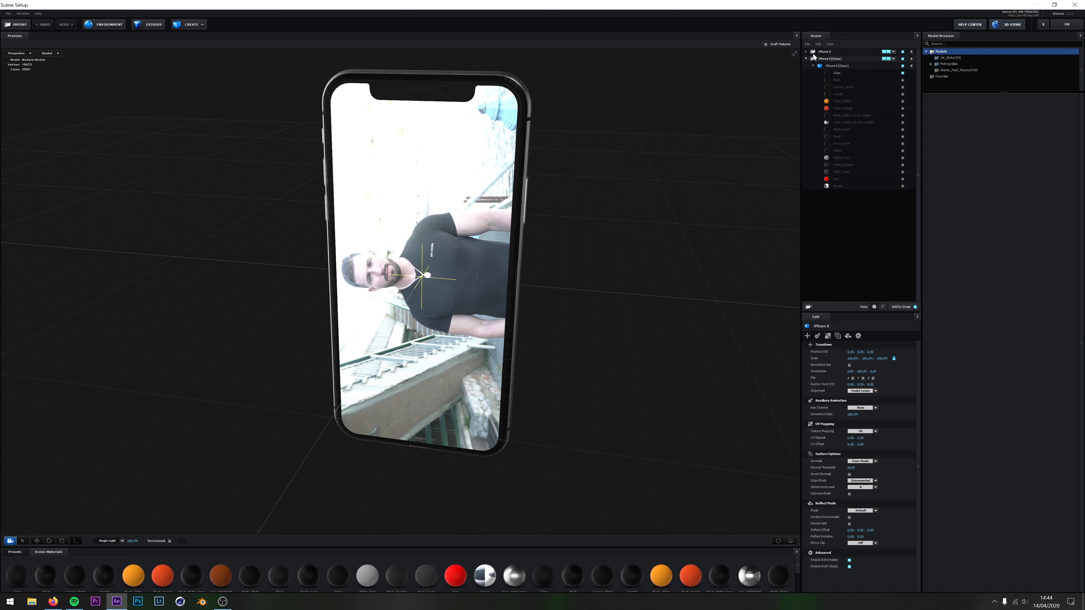
pyautogui.click(806, 52)
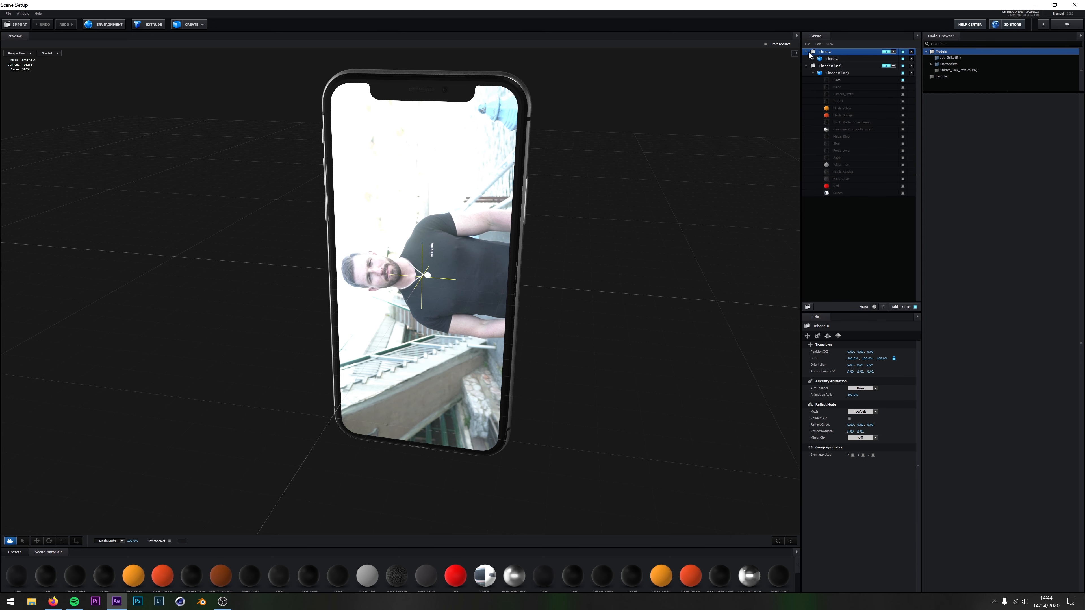
pyautogui.click(813, 59)
pyautogui.click(836, 59)
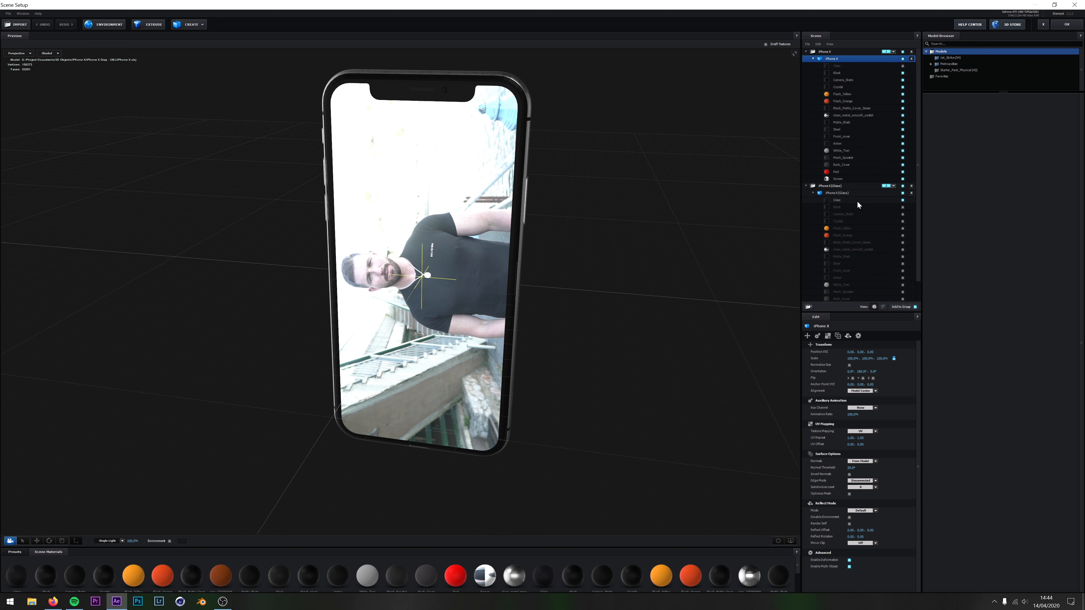
# Compare the enabled materials of the iPhone X and iPhone X (Glass) models, and leave Scene Setup without applying changes
pyautogui.scroll(-1, 846, 178)
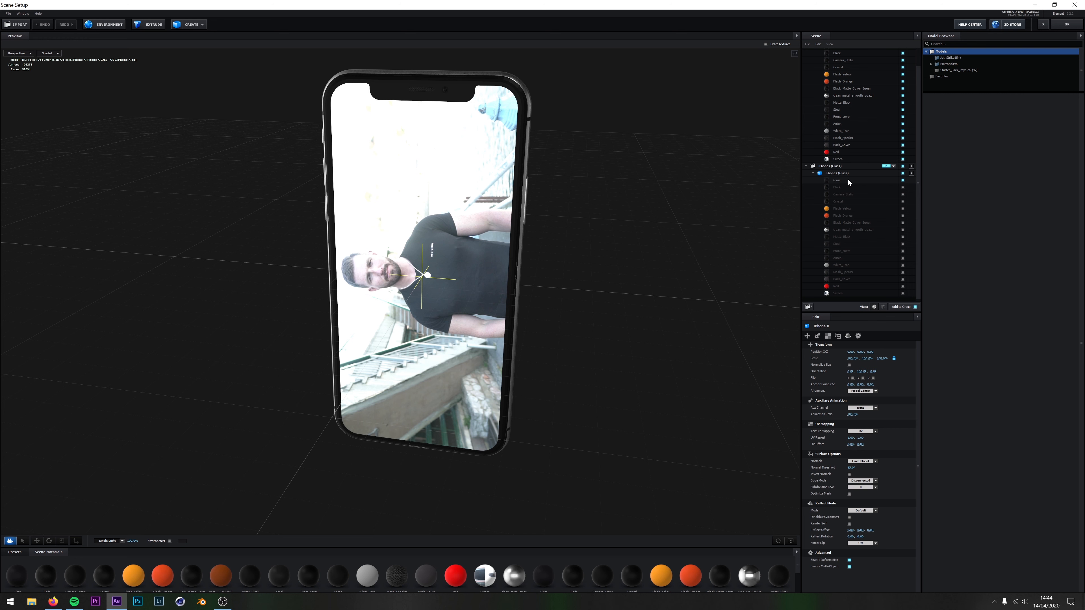
pyautogui.scroll(1, 849, 132)
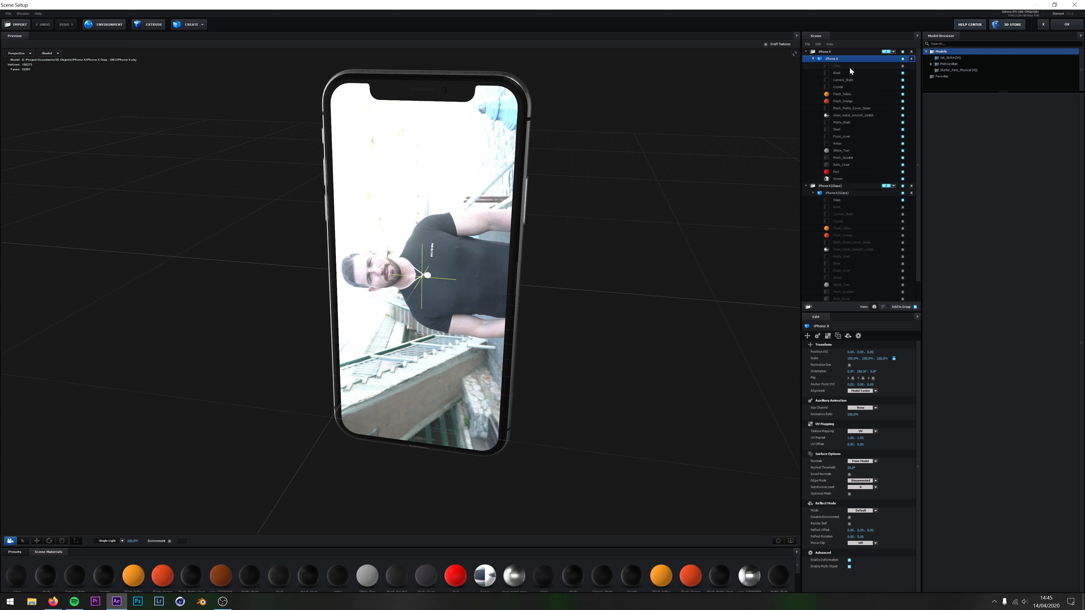
pyautogui.scroll(-1, 849, 68)
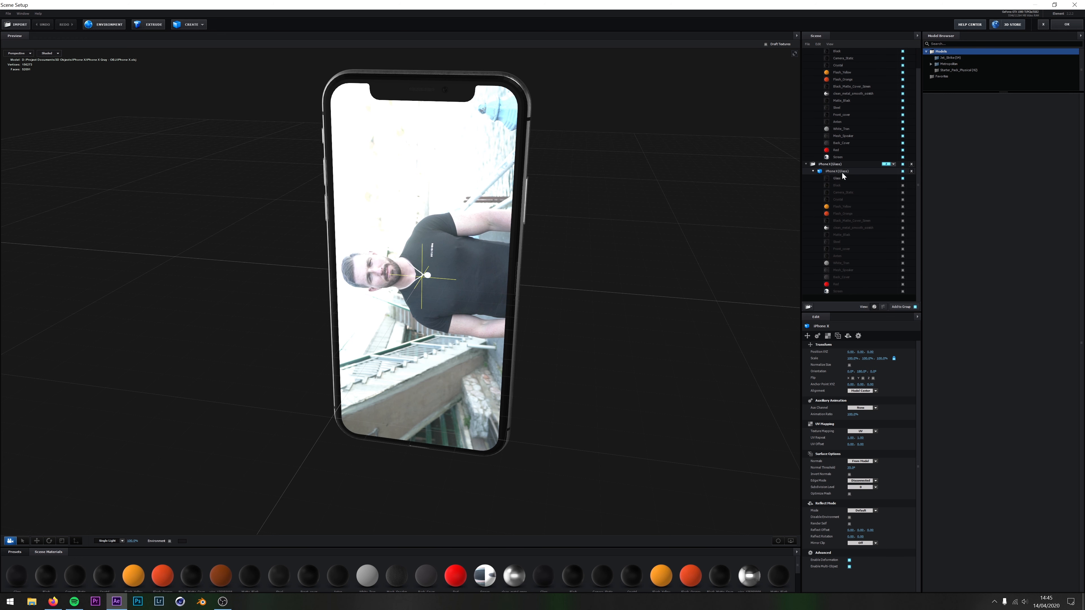
pyautogui.scroll(1, 885, 86)
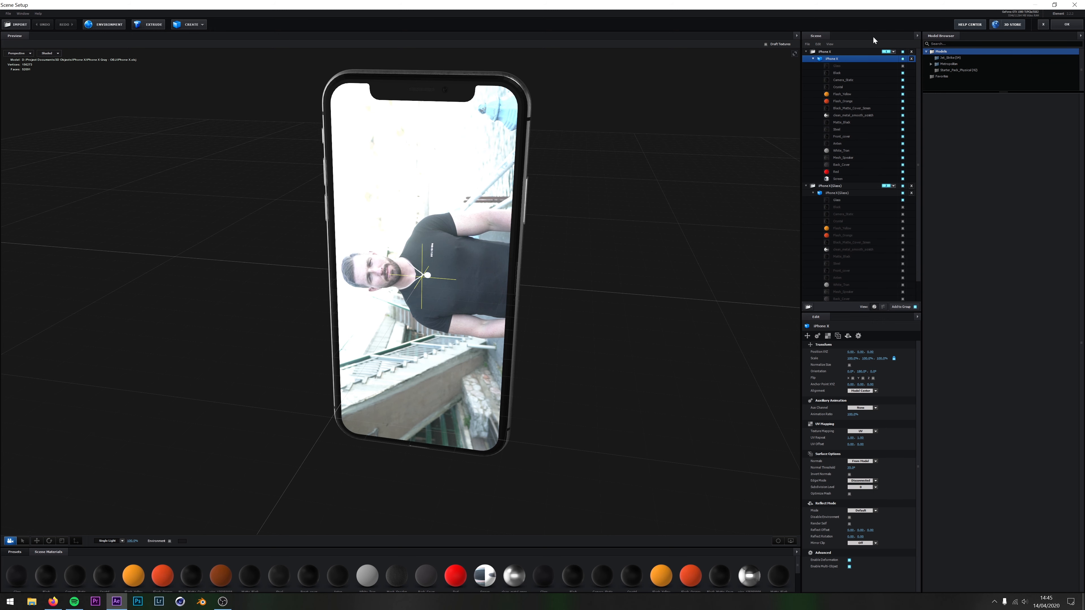
pyautogui.click(1043, 24)
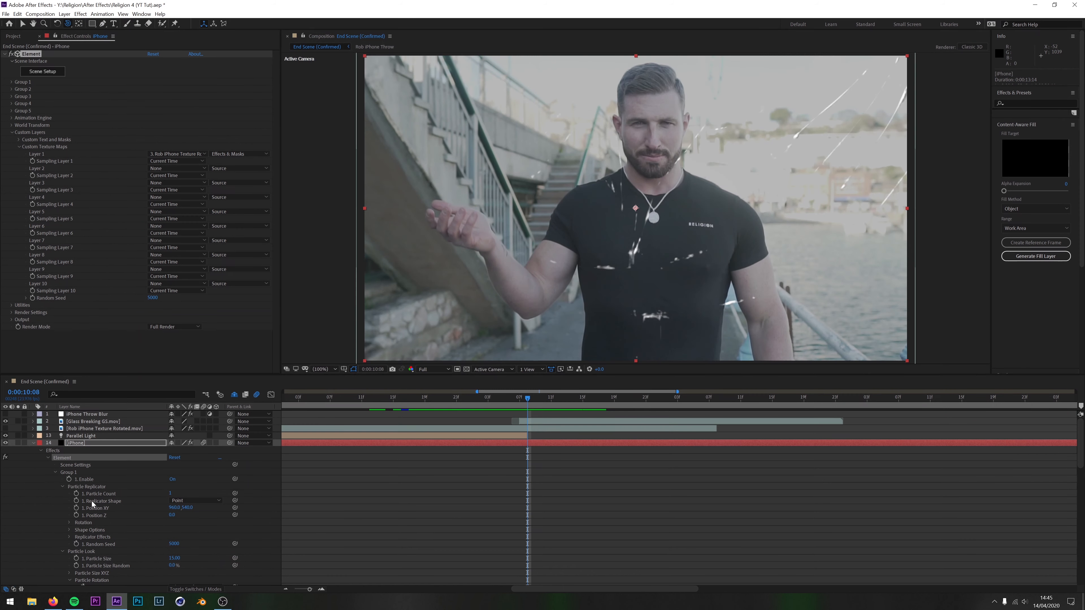
# Compare the Group 1 and Group 2 particle settings on the iPhone layer, including their Force Opacity
pyautogui.scroll(-2, 75, 513)
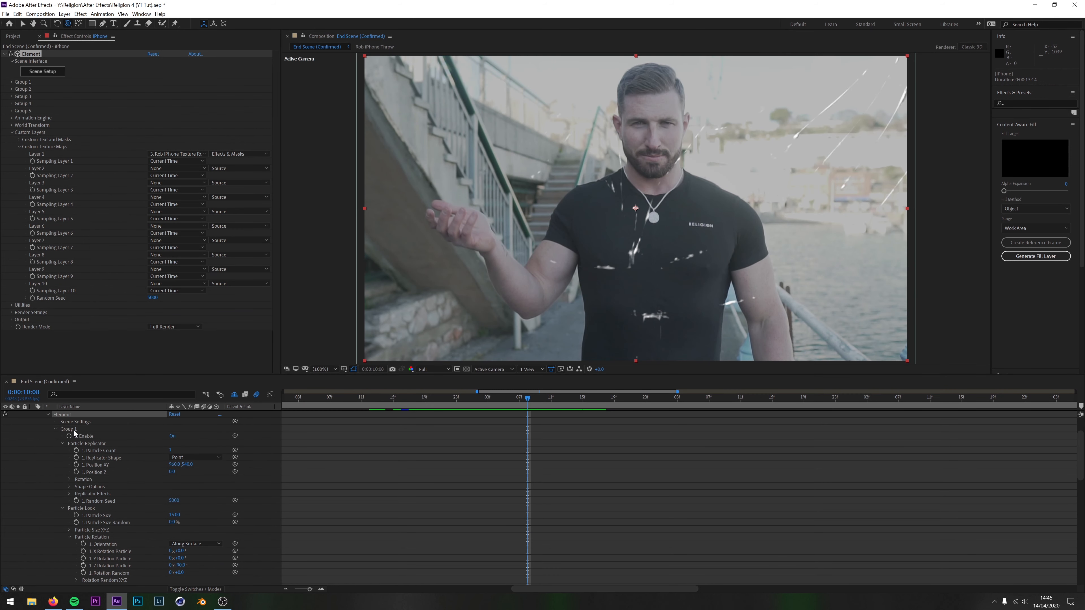
pyautogui.scroll(-8, 93, 446)
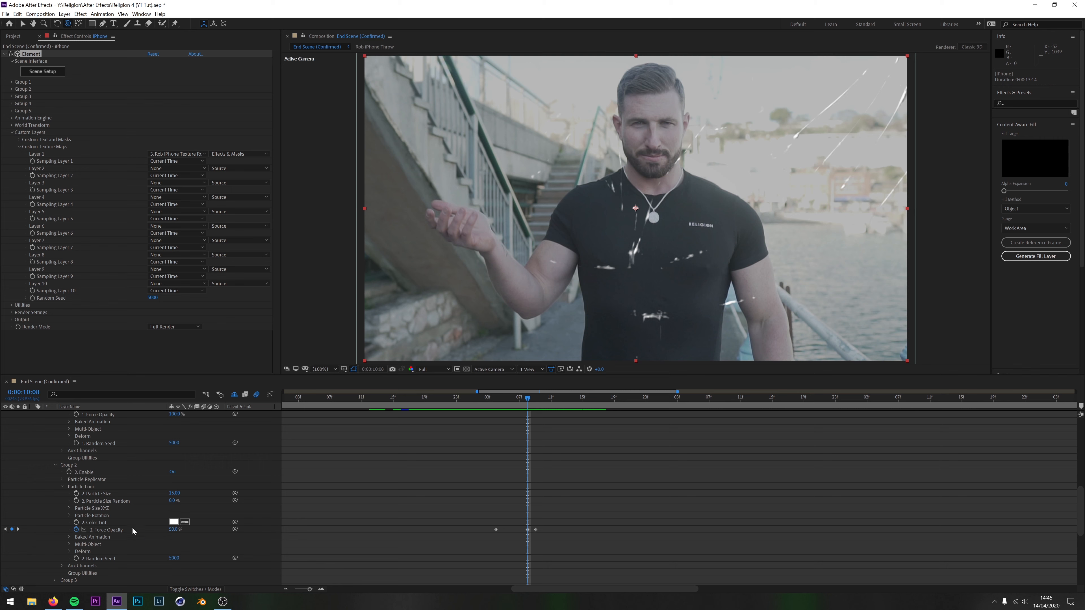
pyautogui.scroll(10, 162, 506)
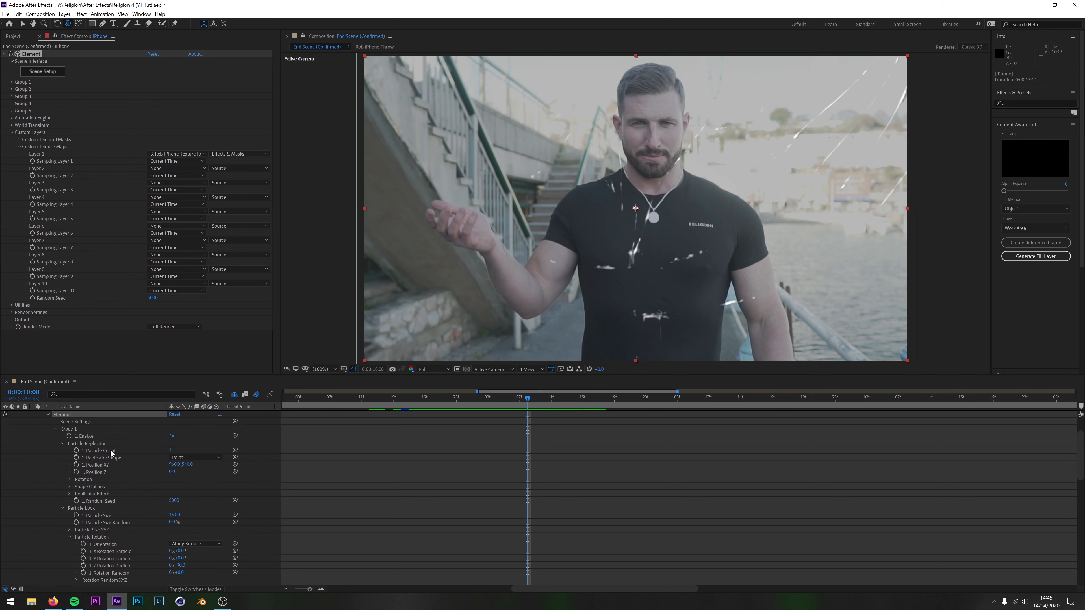
pyautogui.scroll(-3, 178, 449)
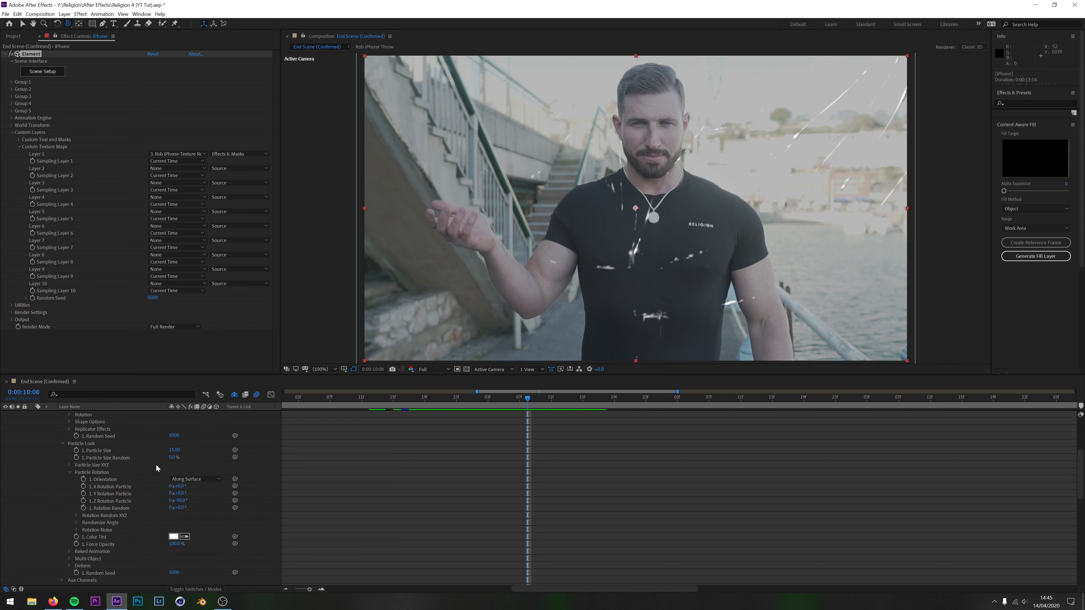
pyautogui.scroll(-6, 257, 522)
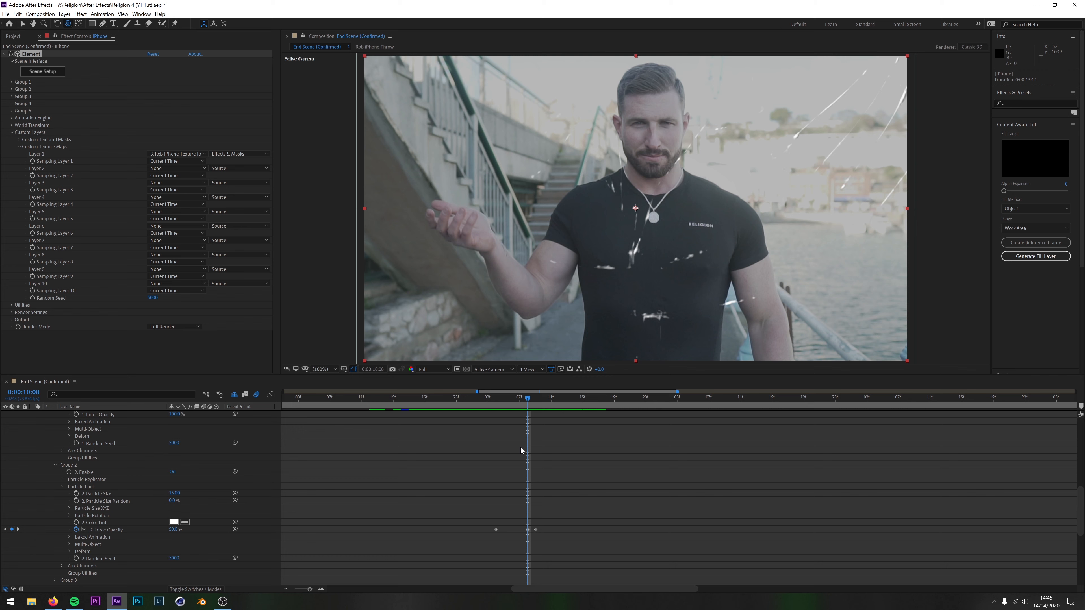
pyautogui.scroll(5, 353, 478)
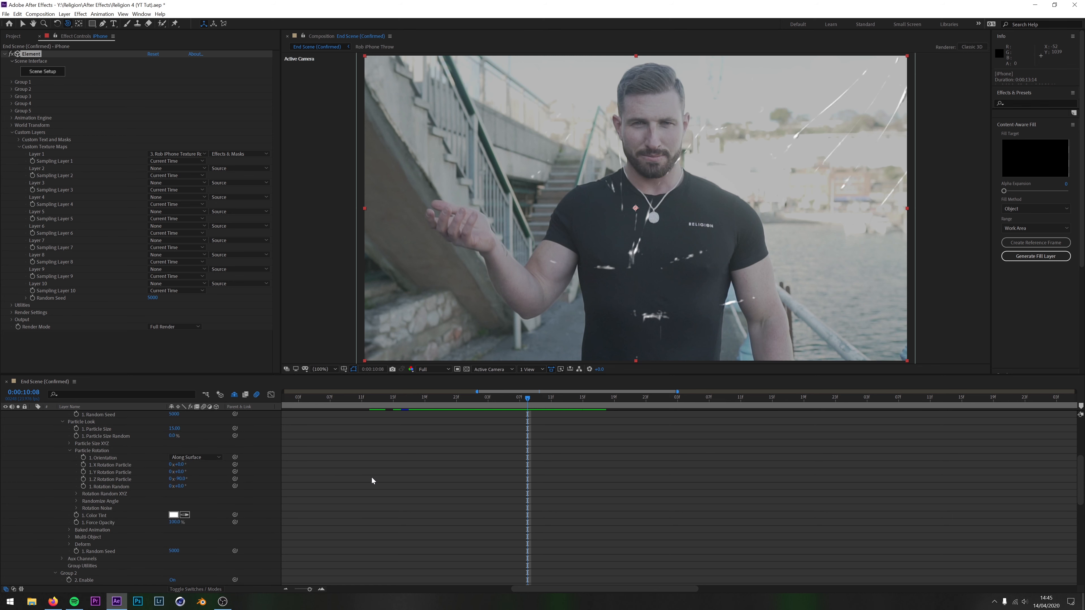
# Preview the phone at 0:00:10:01 and inspect Group 2's first Force Opacity keyframe at 0:00:10:04
pyautogui.moveTo(528, 402); pyautogui.dragTo(472, 402)
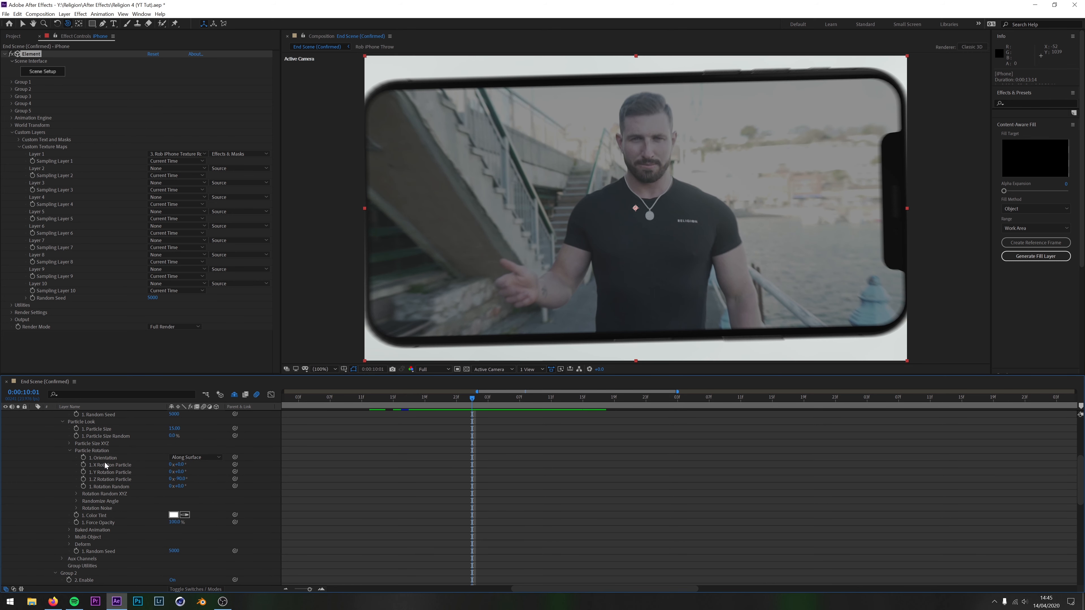
pyautogui.scroll(-4, 531, 499)
pyautogui.scroll(-1, 531, 499)
pyautogui.click(494, 401)
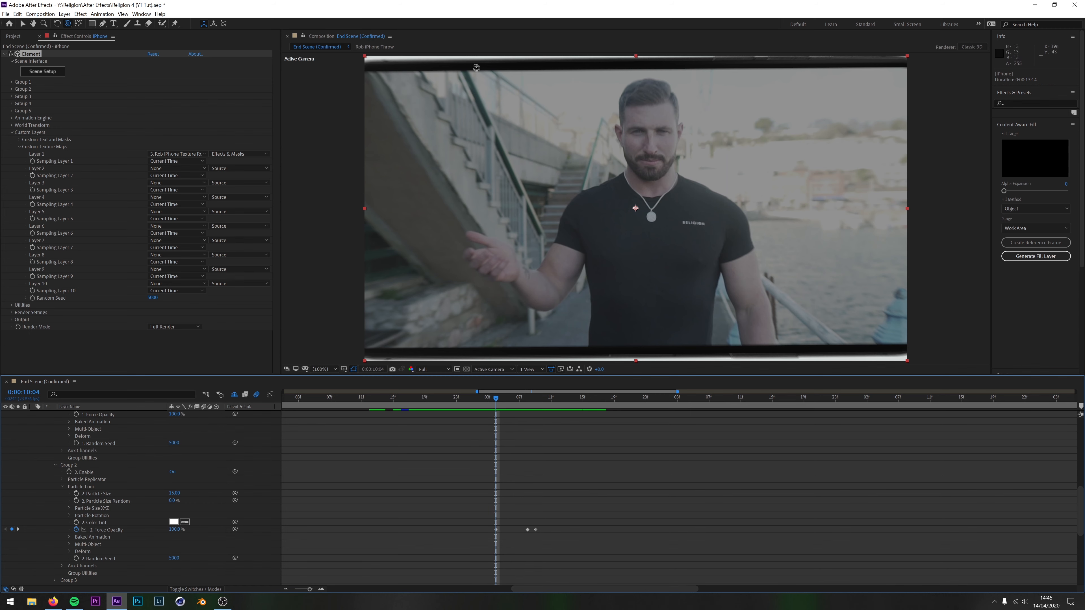
pyautogui.scroll(10, 194, 478)
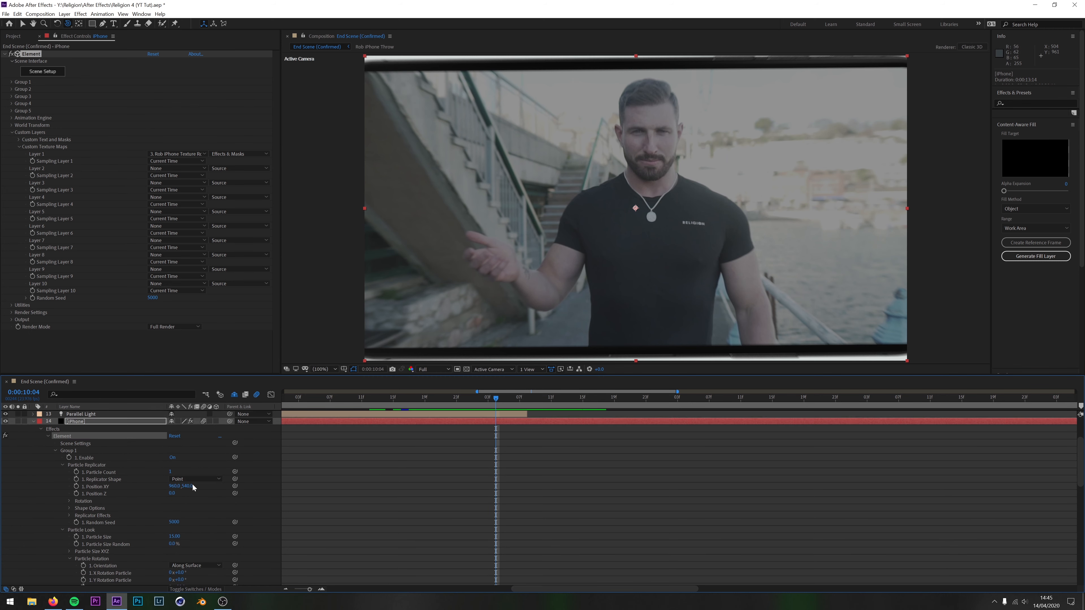
# Compare the Force Opacity properties of Group 1 and Group 2 on the iPhone layer, selecting Group 2's keyframes
pyautogui.scroll(-3, 111, 510)
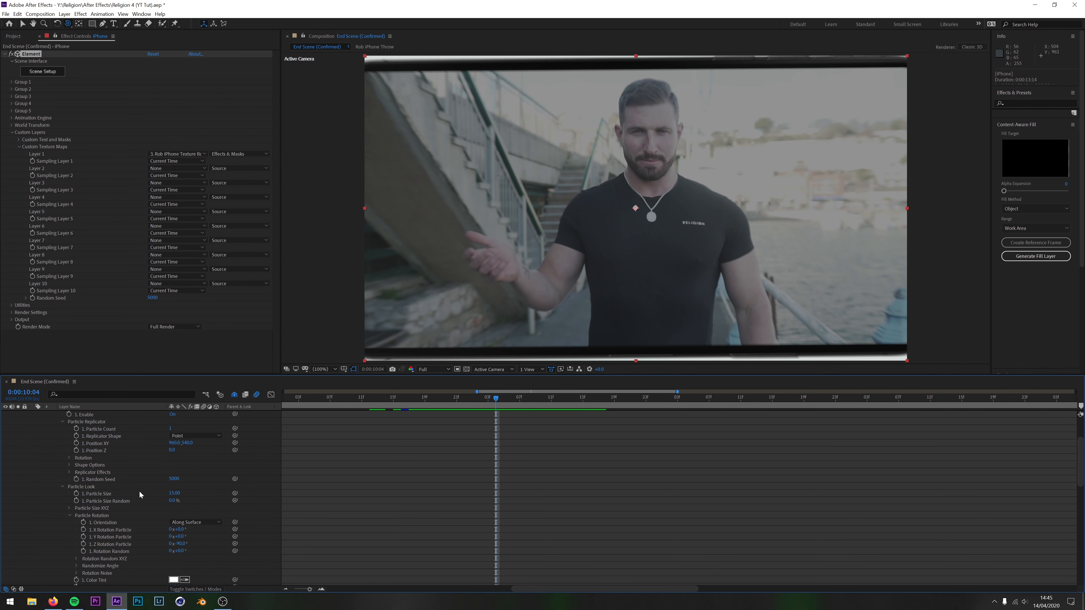
pyautogui.scroll(-3, 111, 498)
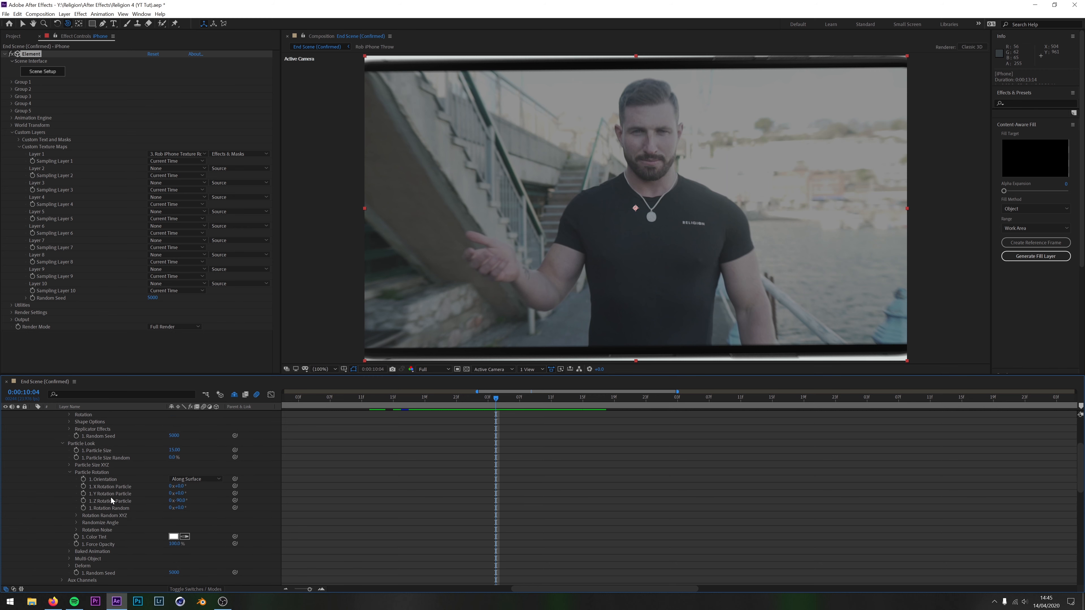
pyautogui.scroll(-2, 98, 549)
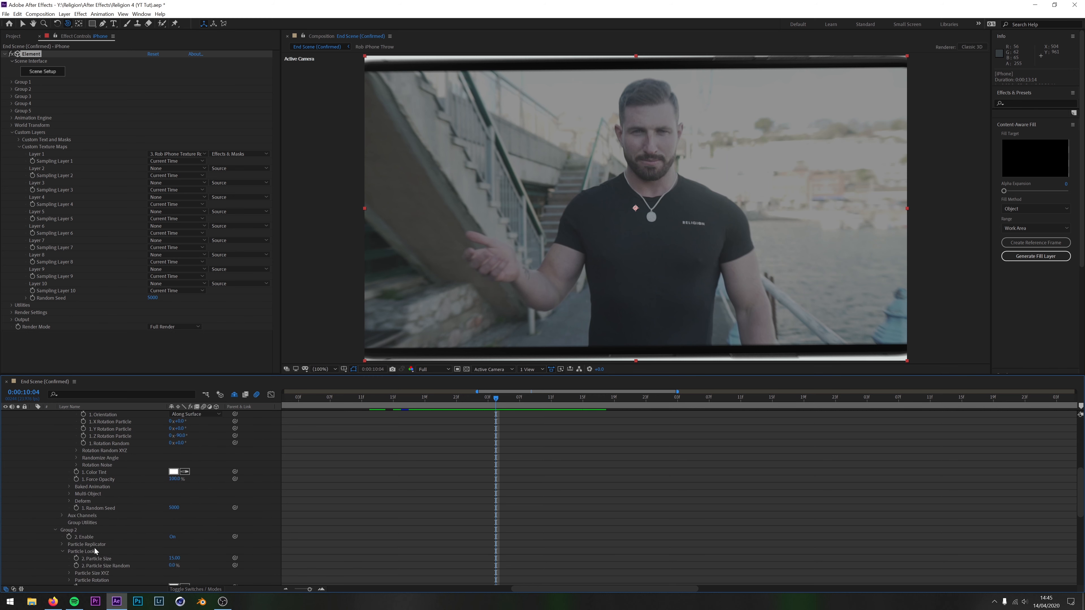
pyautogui.moveTo(174, 479); pyautogui.dragTo(200, 499)
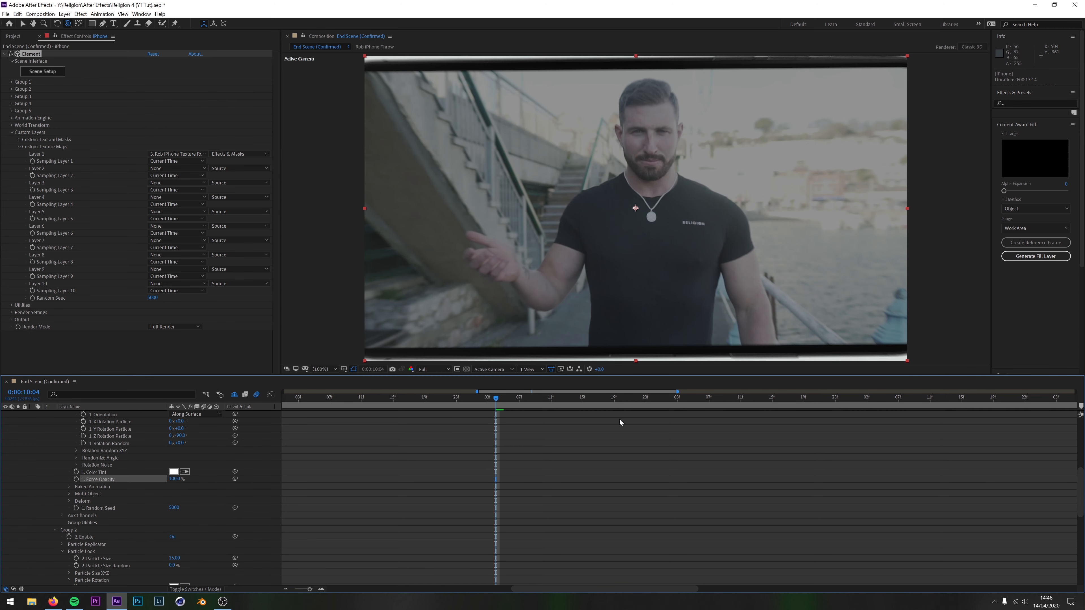
pyautogui.scroll(-6, 621, 422)
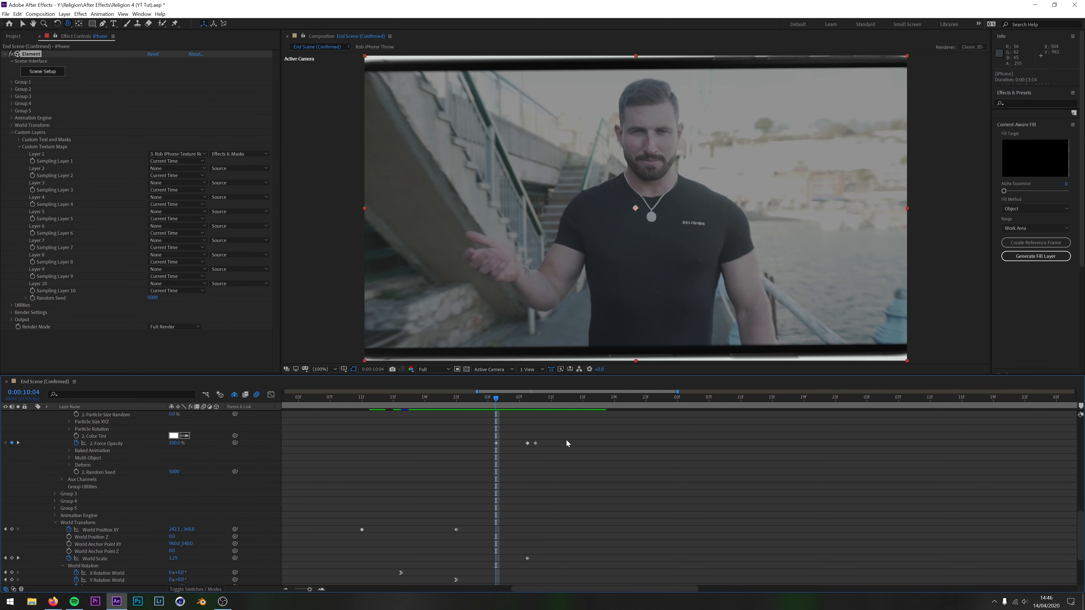
pyautogui.click(104, 443)
pyautogui.scroll(4, 164, 471)
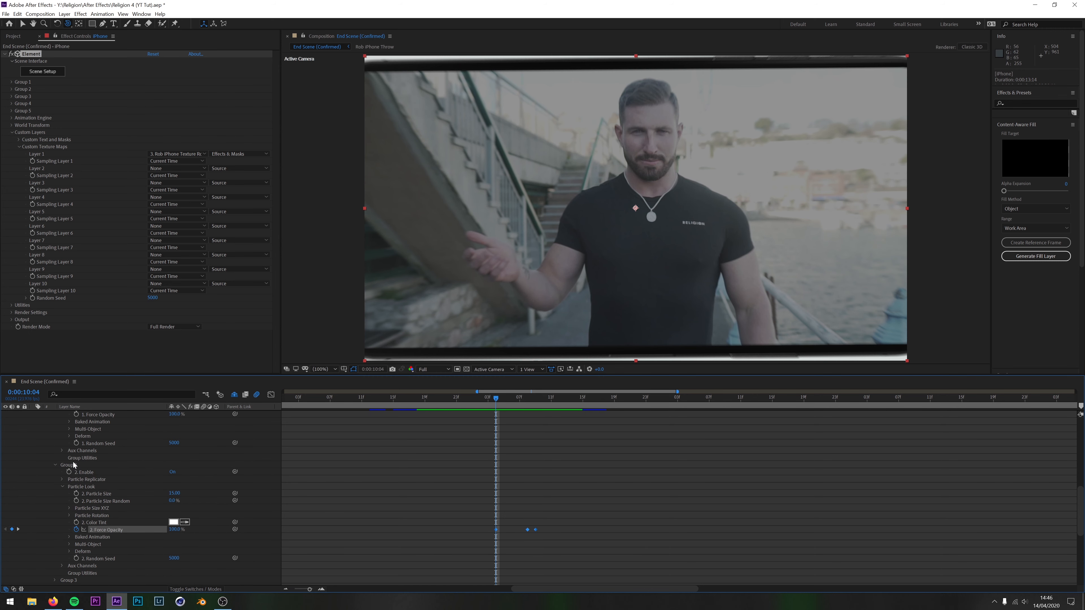
# Step through Group 2's opacity fade at 0:00:10:08, select the Glass Breaking footage, and preview the shatter up to 0:00:11:07
pyautogui.moveTo(496, 401); pyautogui.dragTo(525, 424)
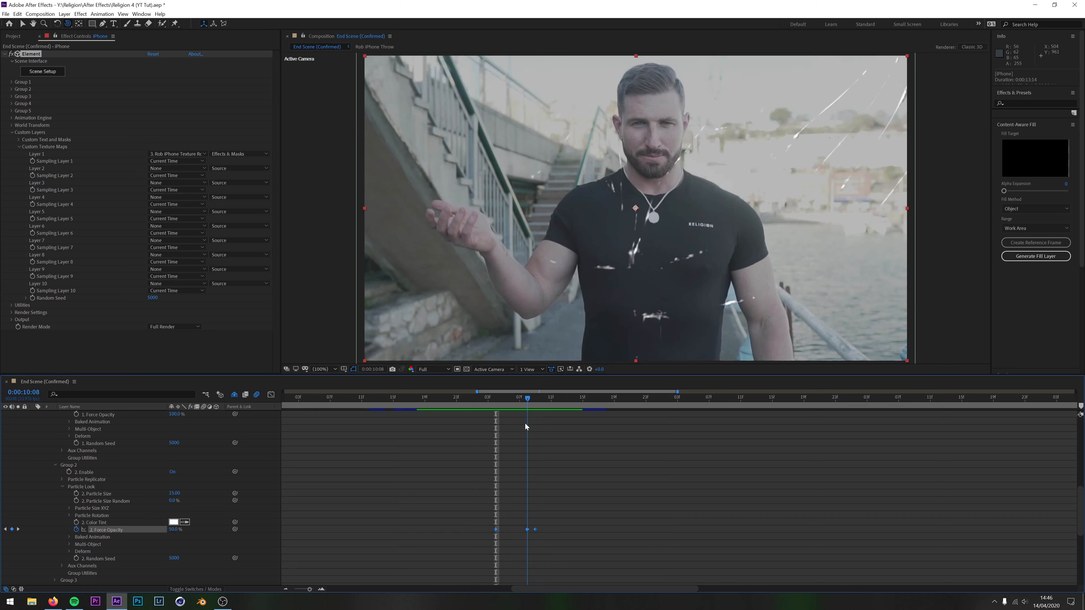
pyautogui.scroll(10, 525, 423)
pyautogui.click(537, 420)
pyautogui.scroll(-10, 542, 486)
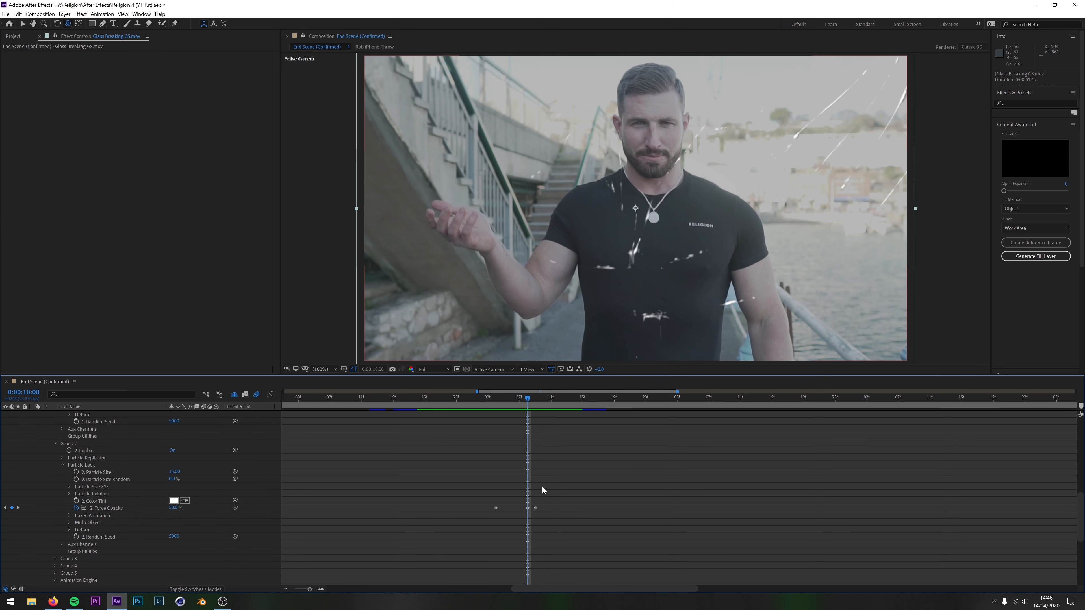
pyautogui.moveTo(534, 402); pyautogui.dragTo(558, 403)
pyautogui.scroll(10, 605, 462)
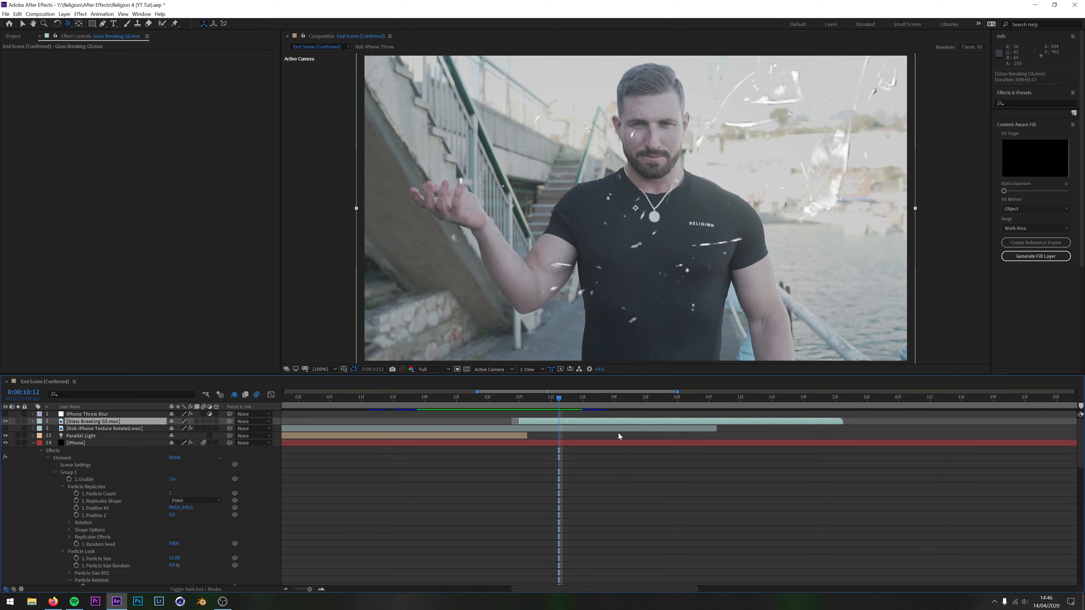
pyautogui.moveTo(558, 397); pyautogui.dragTo(709, 410)
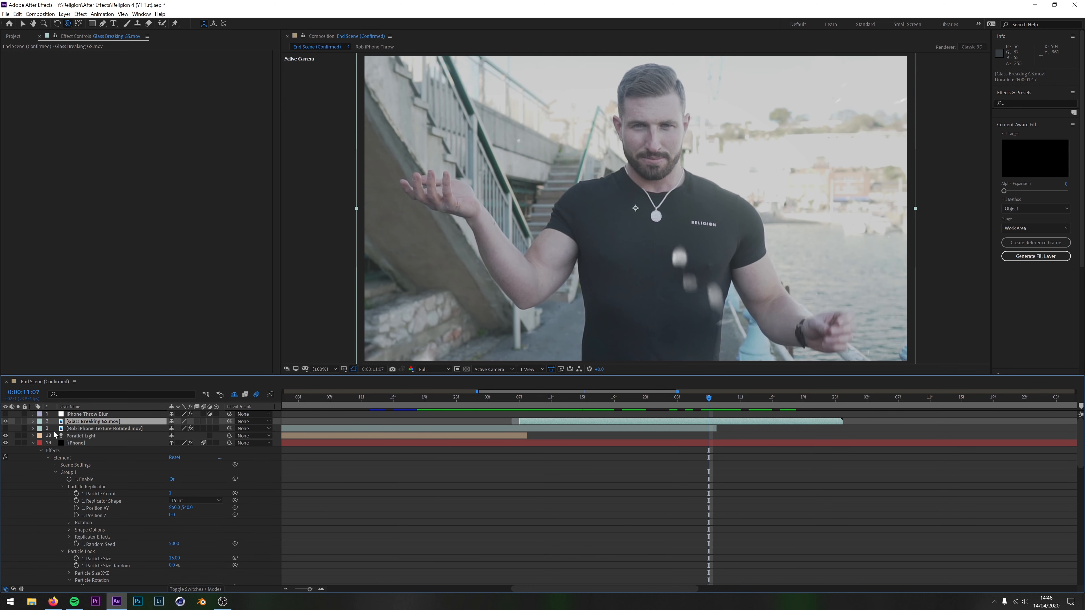
# Collapse the iPhone layer and briefly show the Rob iPhone Texture Rotated.mov layer to inspect the screen footage
pyautogui.click(33, 443)
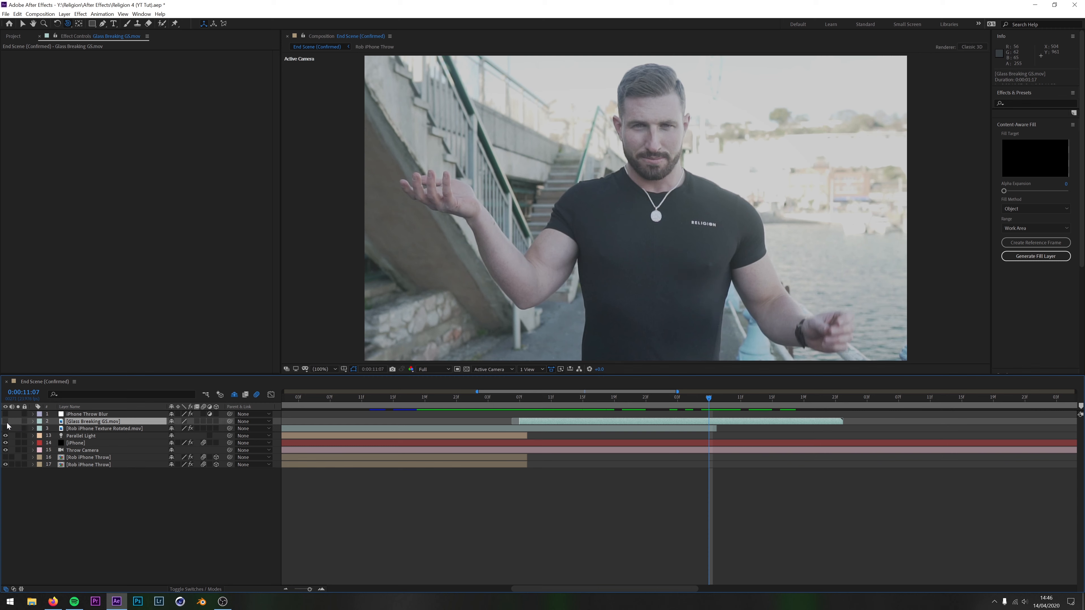
pyautogui.click(5, 428)
pyautogui.click(84, 429)
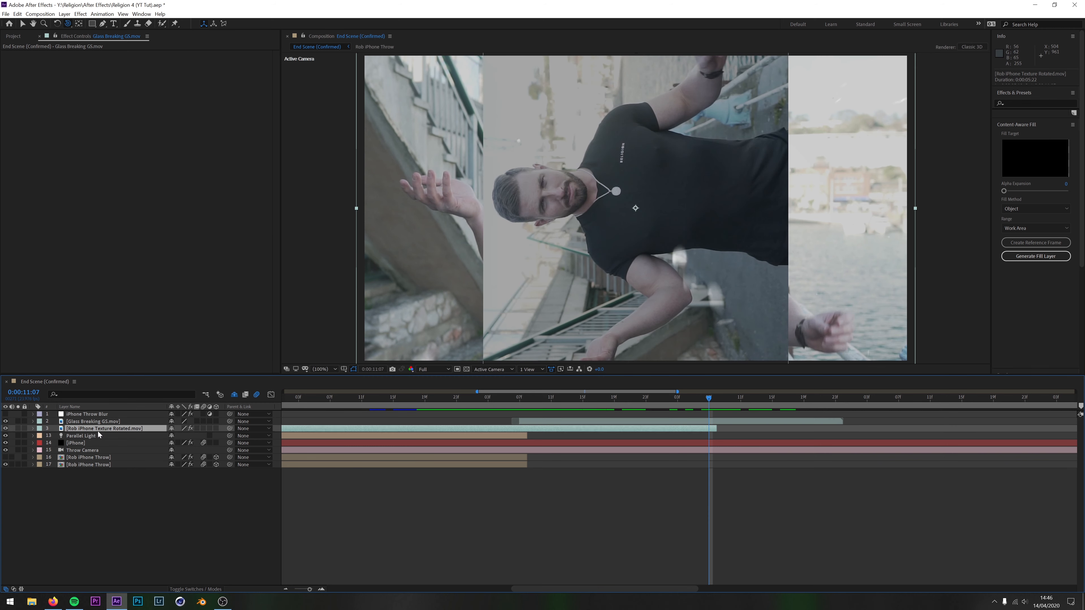
pyautogui.click(6, 429)
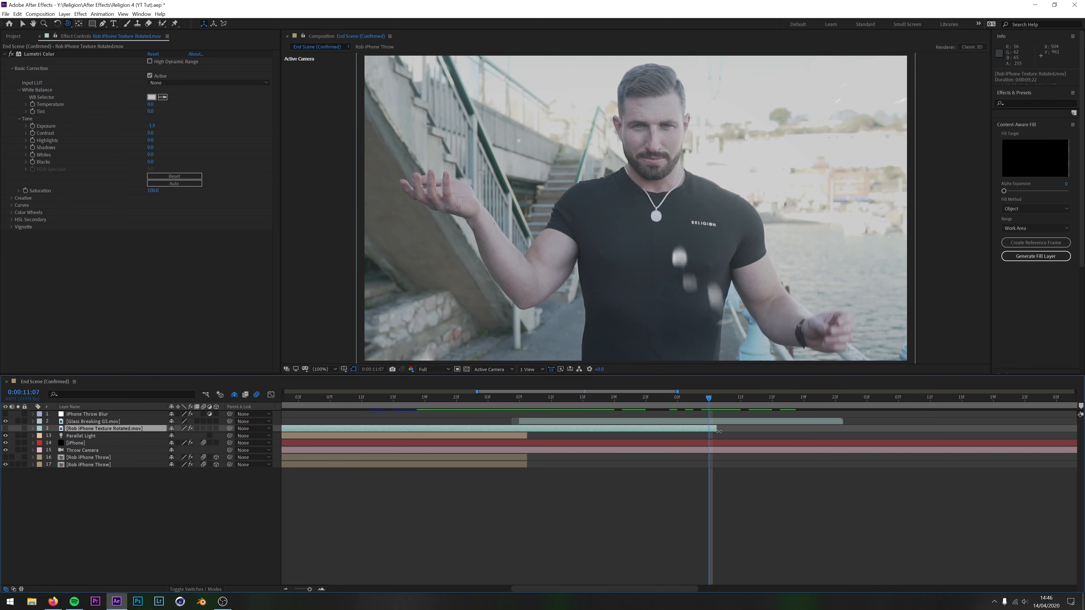
# Extend the end of the Rob iPhone Texture Rotated.mov layer past the Glass Breaking footage and preview the ending
pyautogui.moveTo(718, 428); pyautogui.dragTo(937, 428)
pyautogui.moveTo(712, 399); pyautogui.dragTo(724, 417)
pyautogui.press('space')
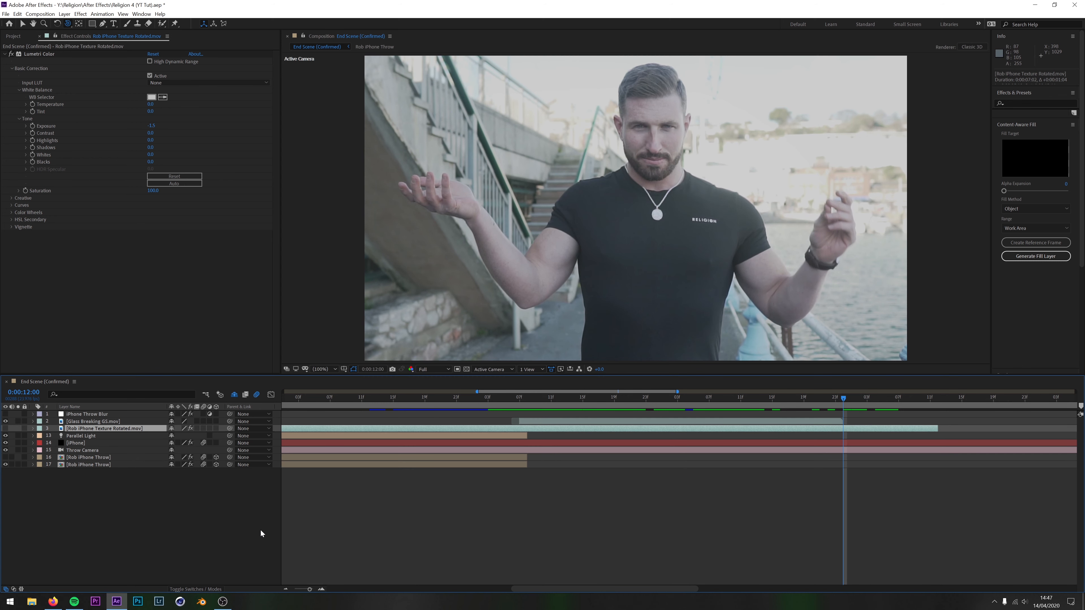
# Preview the throw at 0:00:07:12, select the iPhone Throw Blur layer, and make both Rob iPhone Throw layers visible
pyautogui.click(472, 399)
pyautogui.moveTo(473, 401); pyautogui.dragTo(419, 401)
pyautogui.click(286, 589)
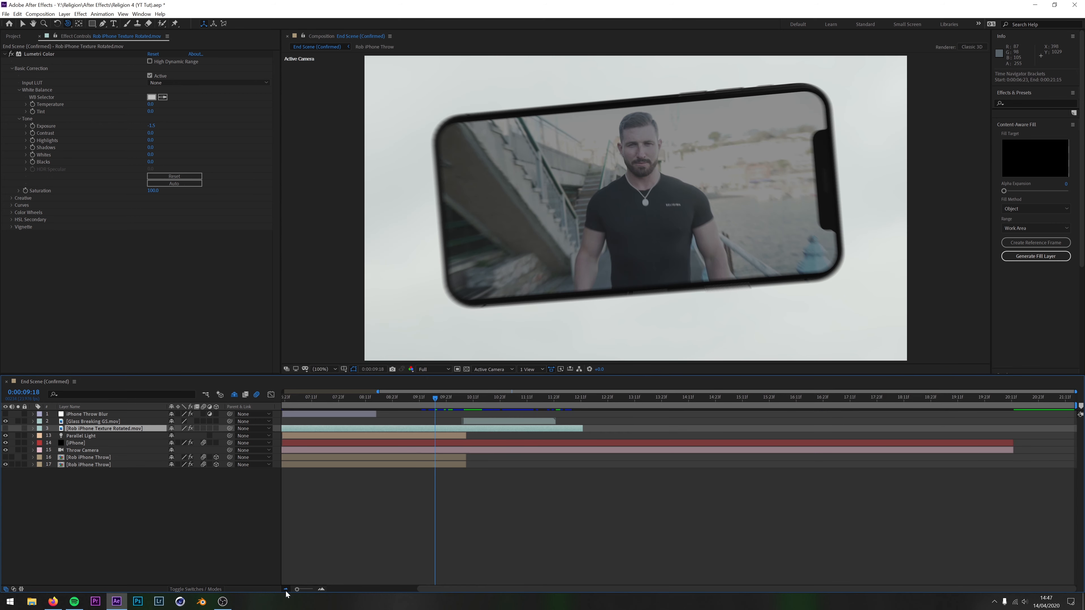
pyautogui.moveTo(511, 399); pyautogui.dragTo(403, 412)
pyautogui.press('space')
pyautogui.click(97, 416)
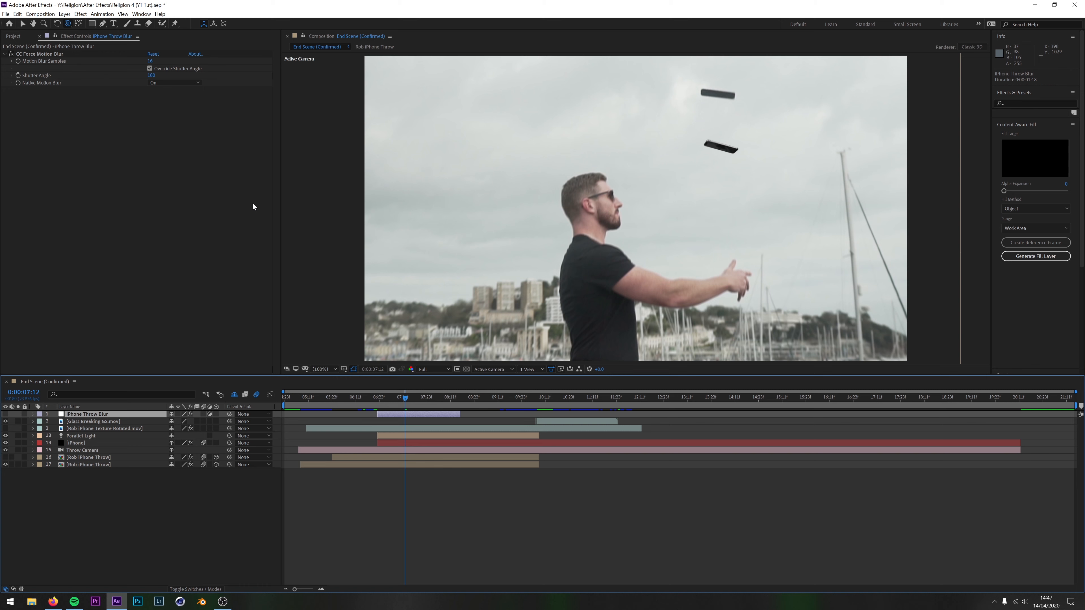
pyautogui.moveTo(5, 457); pyautogui.dragTo(5, 464)
# Magnify the composition to 400% on the airborne phone and compare it with the iPhone Throw Blur layer on and off
pyautogui.click(333, 370)
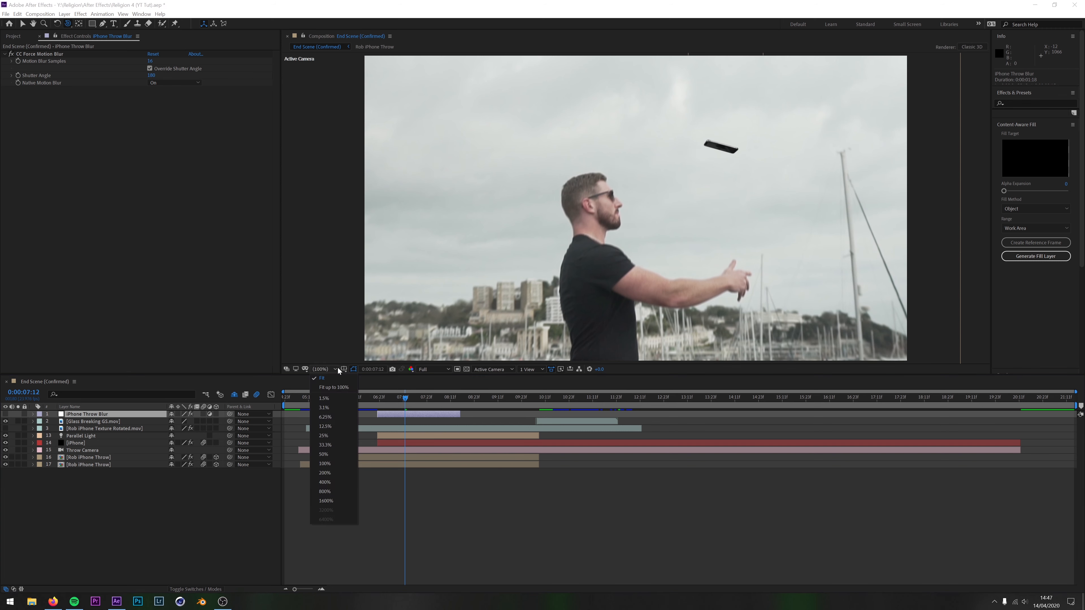
pyautogui.click(333, 484)
pyautogui.press('h')
pyautogui.moveTo(709, 155); pyautogui.dragTo(681, 192)
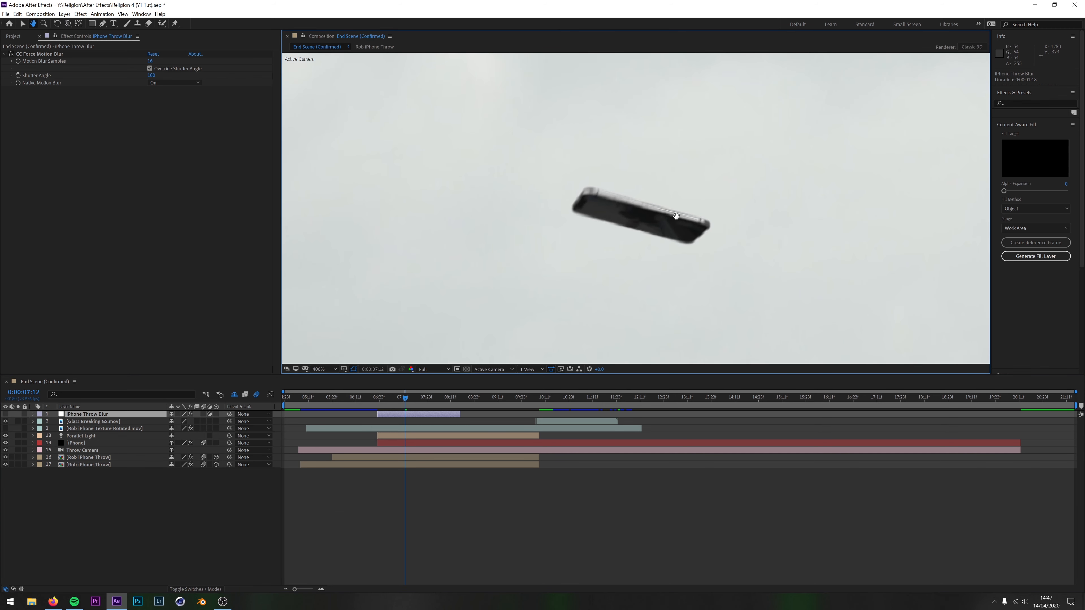
pyautogui.click(6, 414)
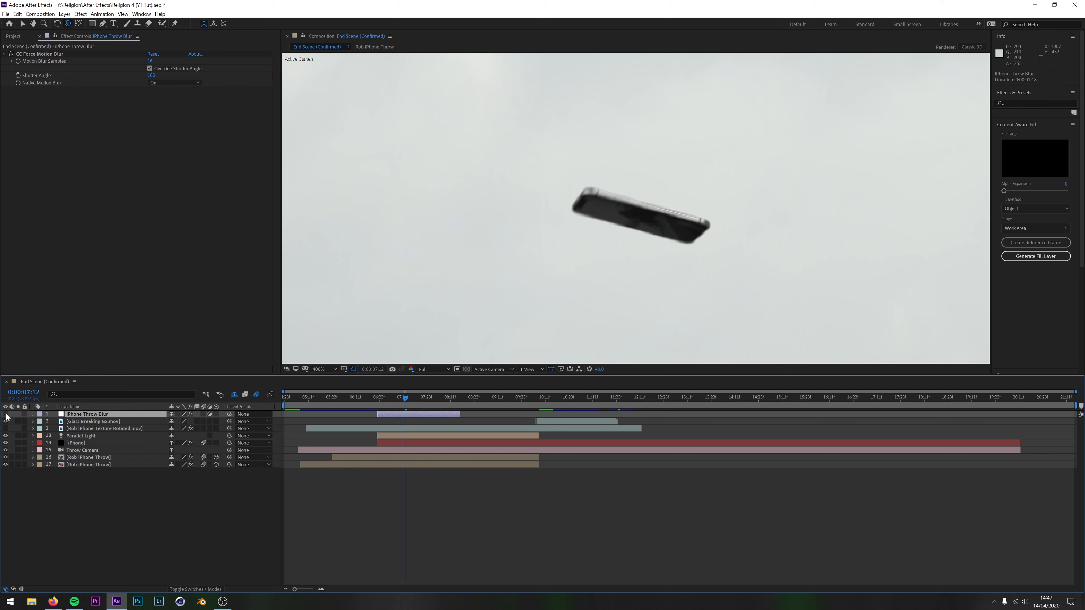
pyautogui.click(6, 414)
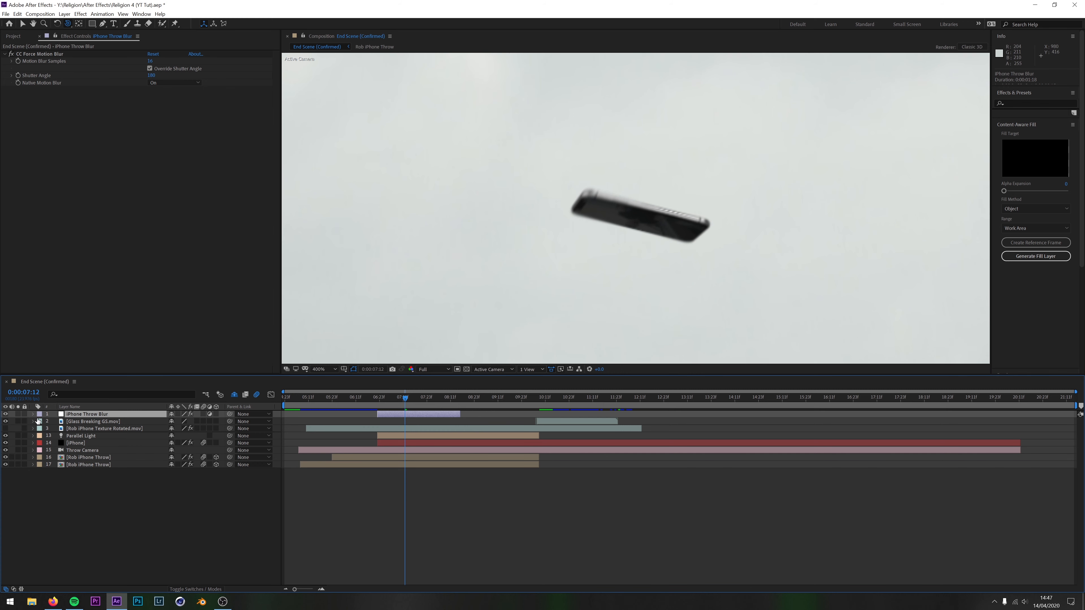
pyautogui.click(6, 414)
pyautogui.click(6, 414)
pyautogui.click(6, 414)
pyautogui.click(6, 414)
pyautogui.click(6, 414)
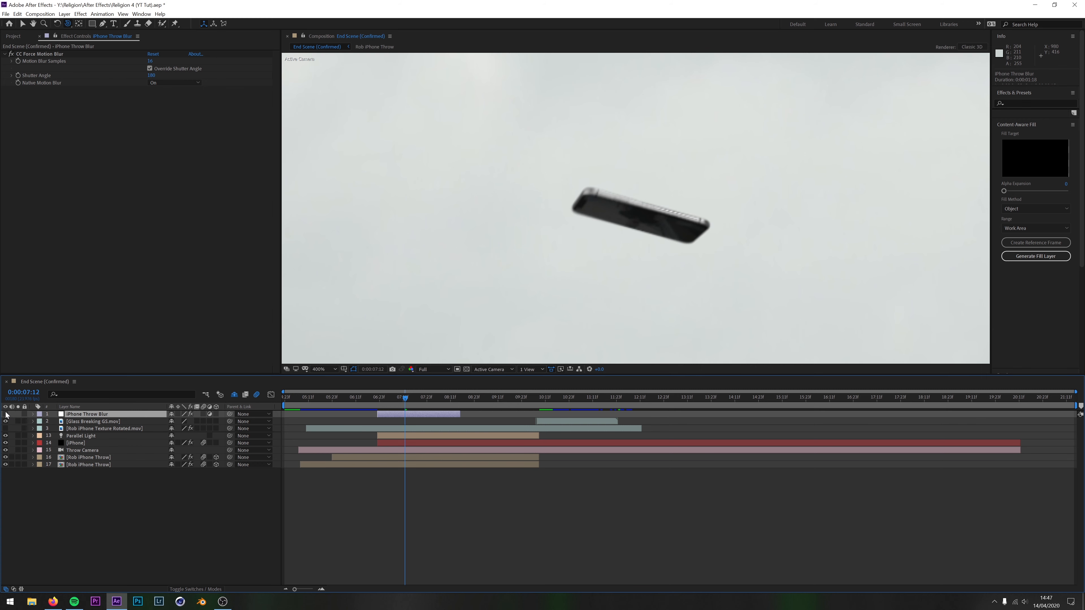
pyautogui.click(5, 414)
pyautogui.click(6, 414)
pyautogui.click(5, 414)
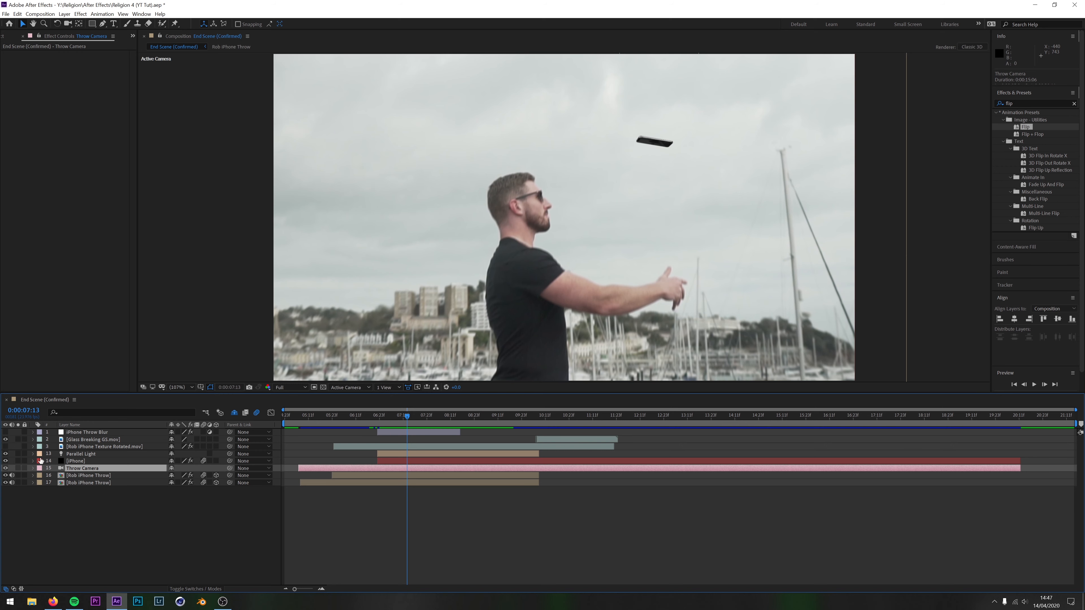
# Expand the masked Rob iPhone Throw layer and examine its mask and Camera Lens Blur keyframes from 0:00:08:18 to 0:00:09:08
pyautogui.click(33, 476)
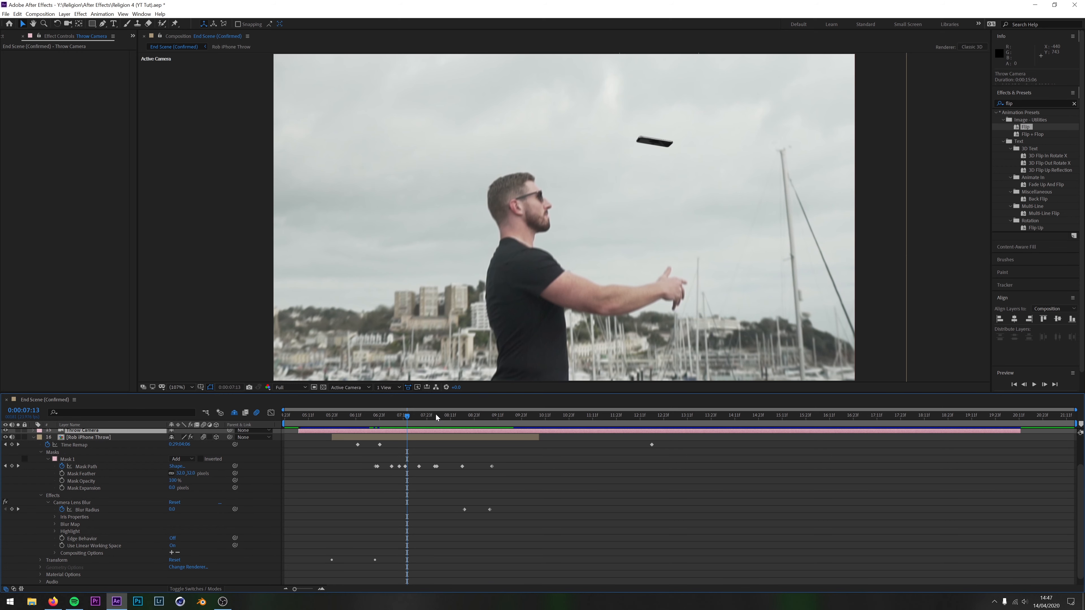
pyautogui.moveTo(402, 417); pyautogui.dragTo(464, 430)
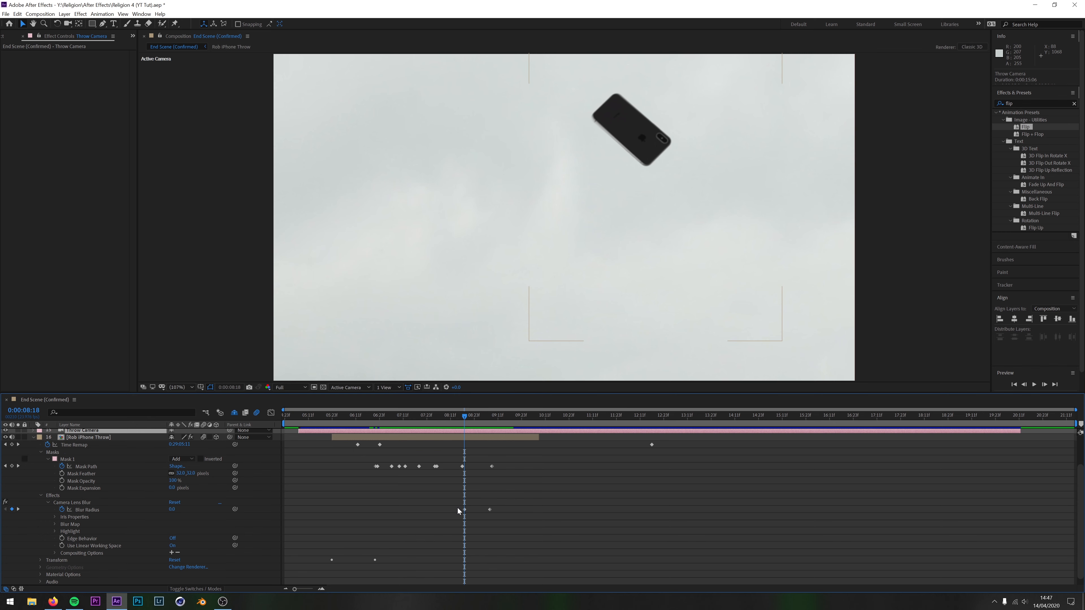
pyautogui.moveTo(465, 417); pyautogui.dragTo(492, 426)
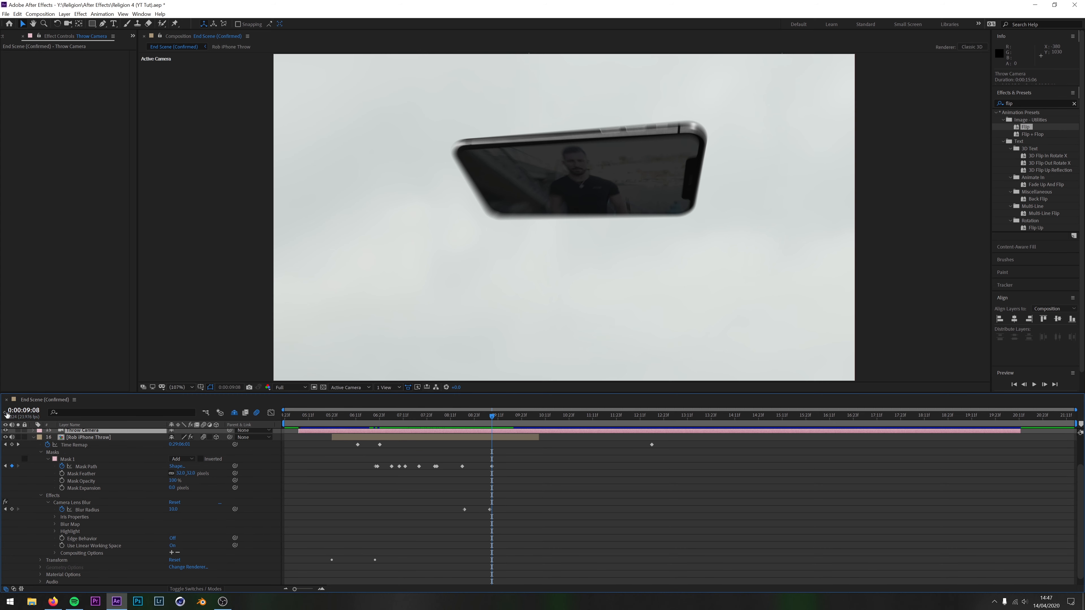
# Turn off the Throw Camera and examine the blurred wide shot back to 0:00:09:03
pyautogui.click(5, 431)
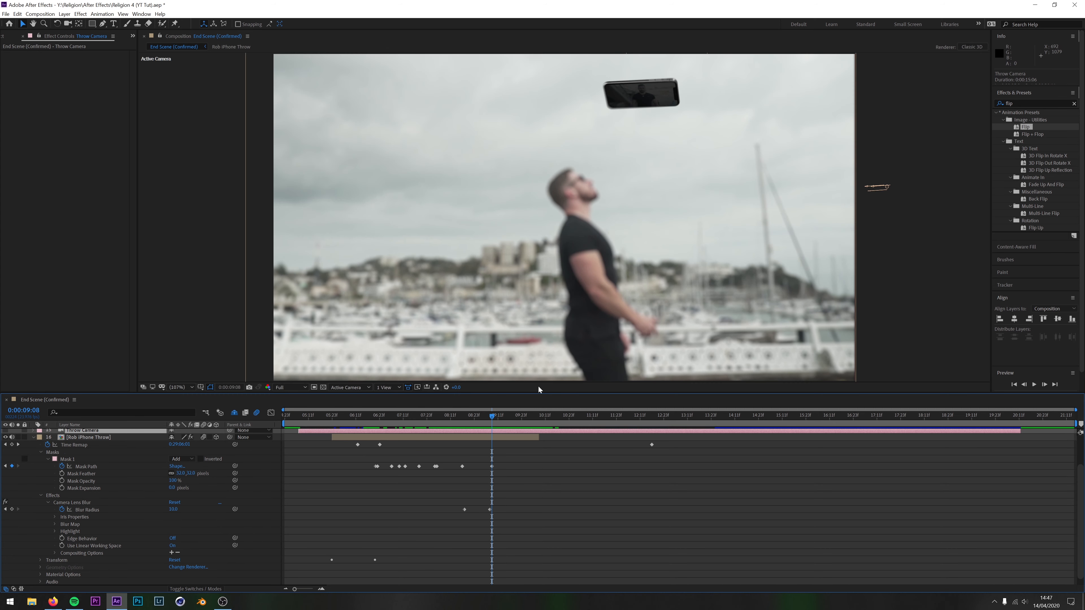
pyautogui.moveTo(493, 416)
pyautogui.mouseDown()
pyautogui.moveTo(472, 424)
pyautogui.moveTo(497, 430)
pyautogui.moveTo(477, 430)
pyautogui.moveTo(489, 432)
pyautogui.mouseUp()
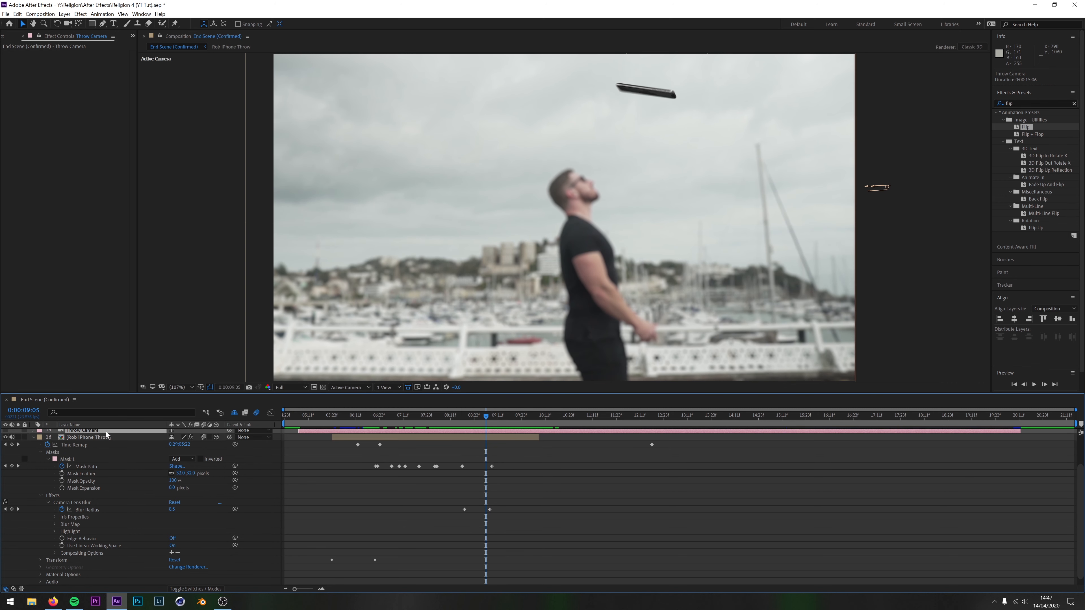
pyautogui.moveTo(485, 418)
pyautogui.mouseDown()
pyautogui.moveTo(463, 416)
pyautogui.moveTo(494, 426)
pyautogui.moveTo(490, 415)
pyautogui.moveTo(473, 418)
pyautogui.moveTo(502, 428)
pyautogui.moveTo(482, 427)
pyautogui.mouseUp()
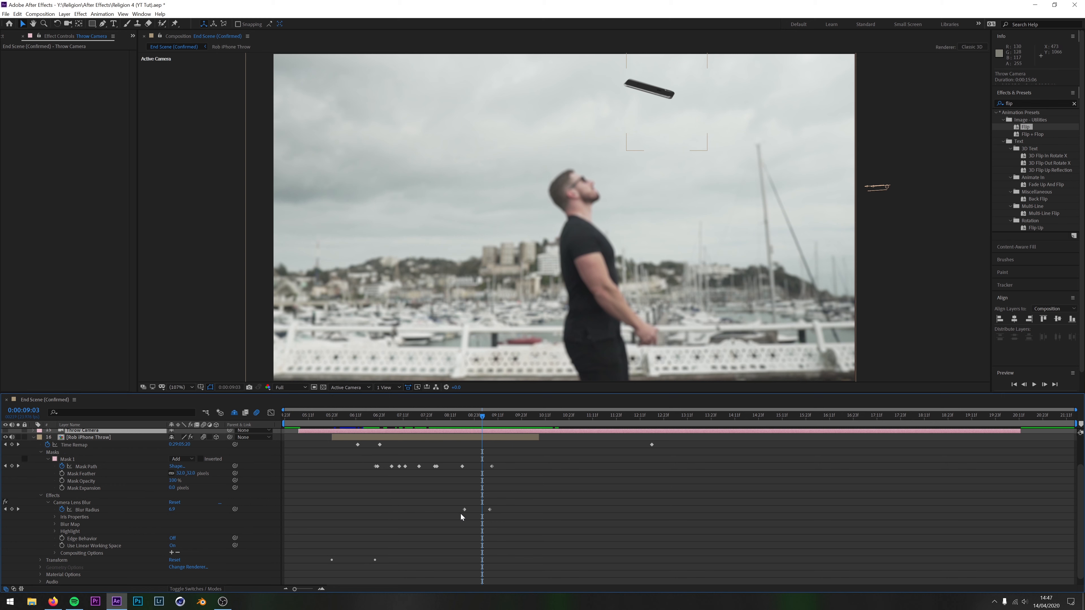
# Compare Camera Lens Blur on the two Rob iPhone Throw layers and scrub the Blur Radius animation to 0:00:09:07
pyautogui.click(106, 439)
pyautogui.scroll(-1, 171, 492)
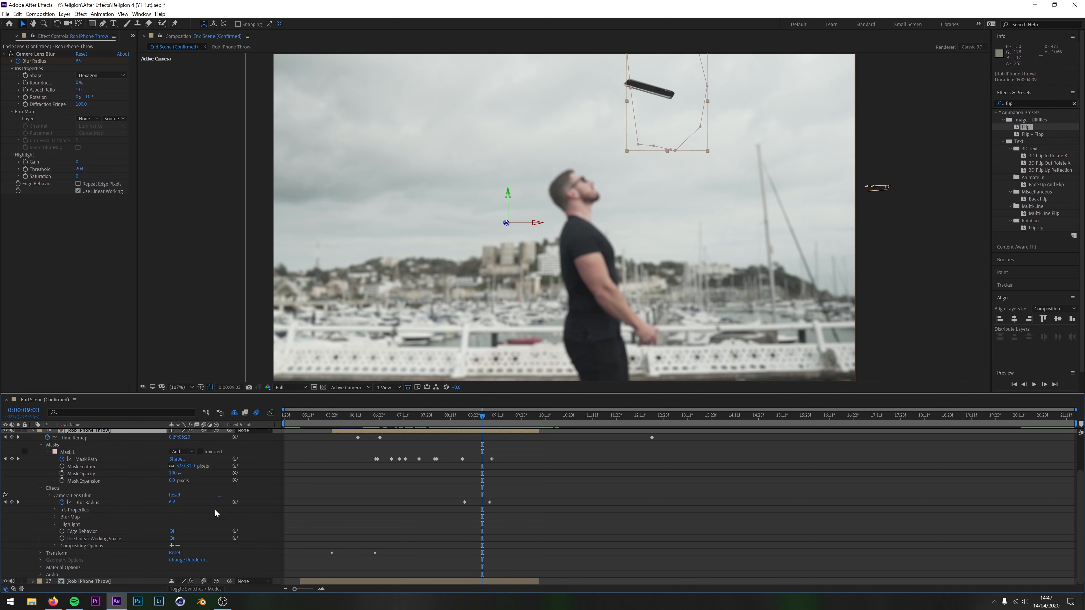
pyautogui.click(115, 582)
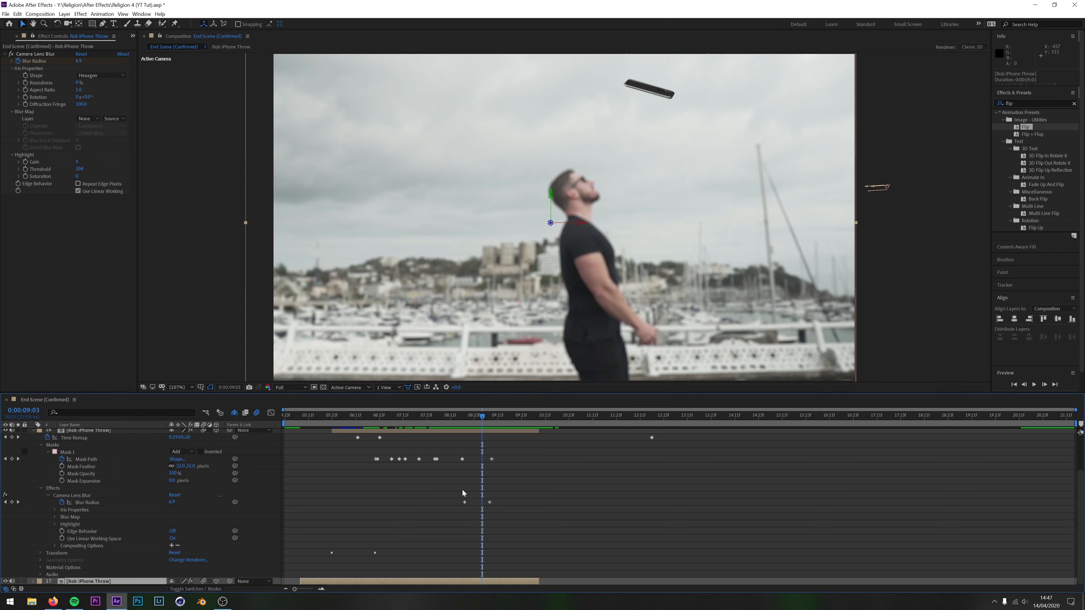
pyautogui.click(470, 415)
pyautogui.moveTo(471, 414); pyautogui.dragTo(490, 415)
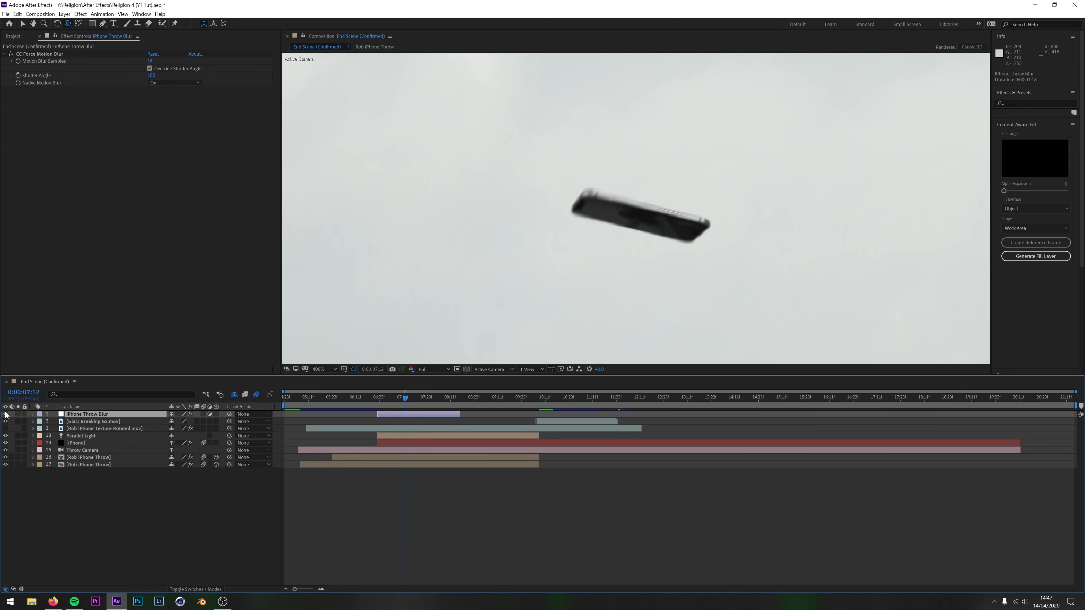
# Fit the composition in the viewer and play back the complete scene from the throw to the glass shatter
pyautogui.click(6, 414)
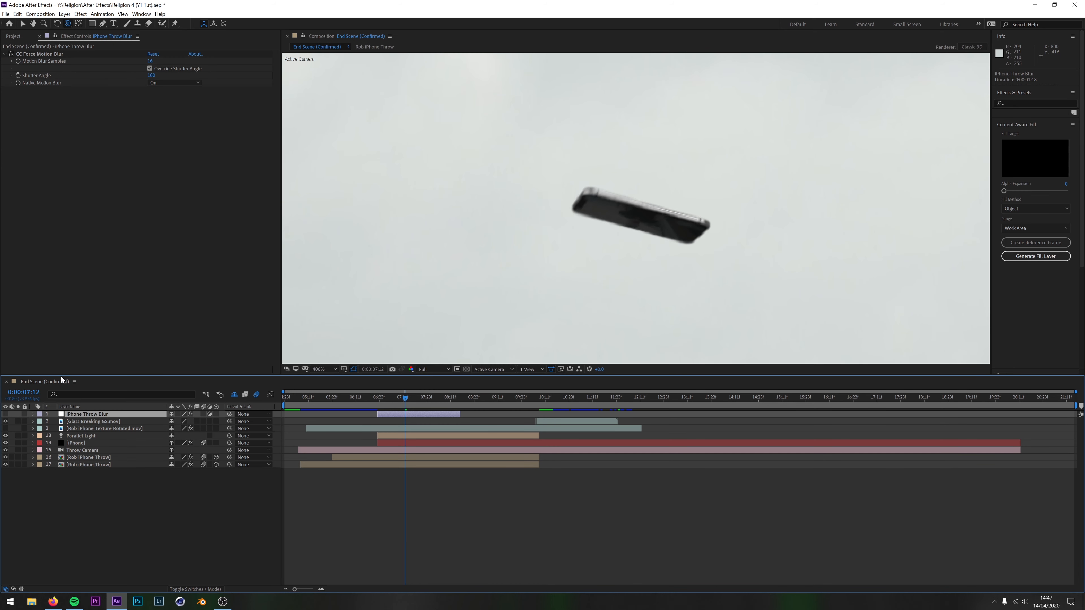
pyautogui.click(336, 368)
pyautogui.click(327, 382)
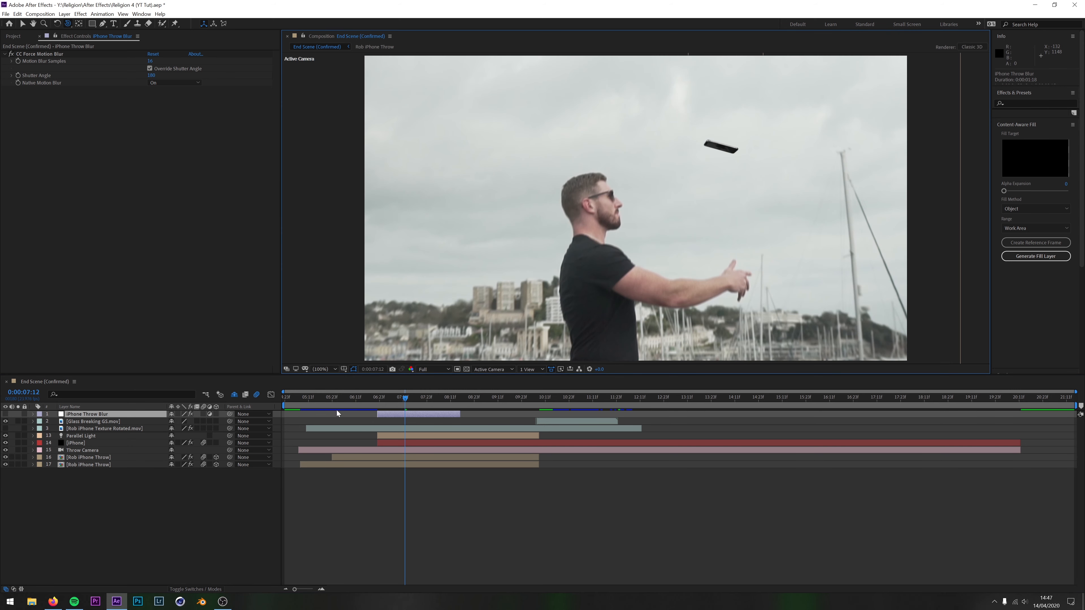
pyautogui.moveTo(408, 394); pyautogui.dragTo(351, 398)
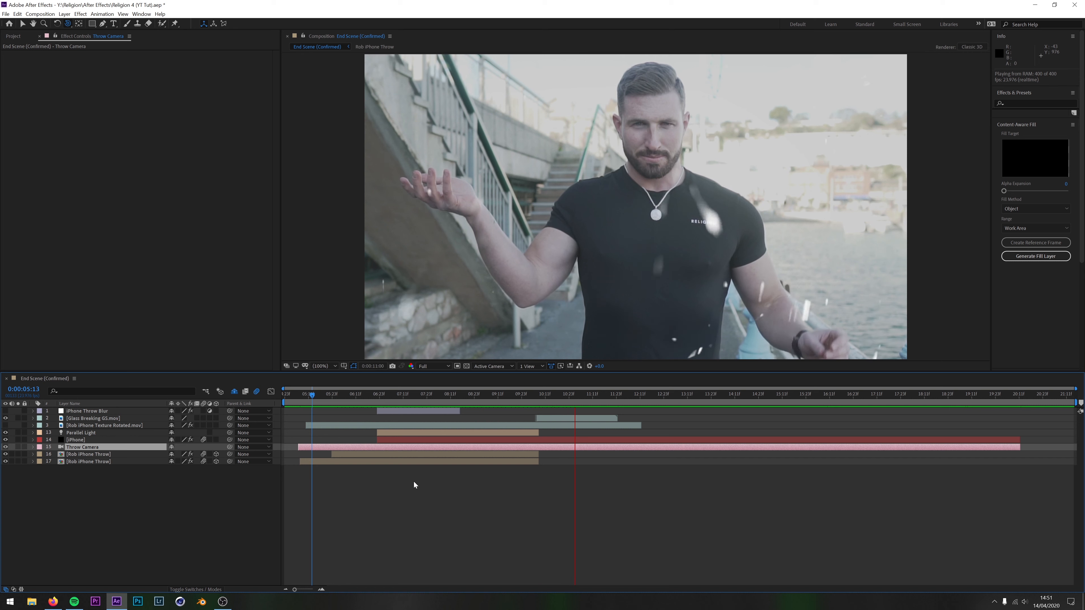
pyautogui.press('space')
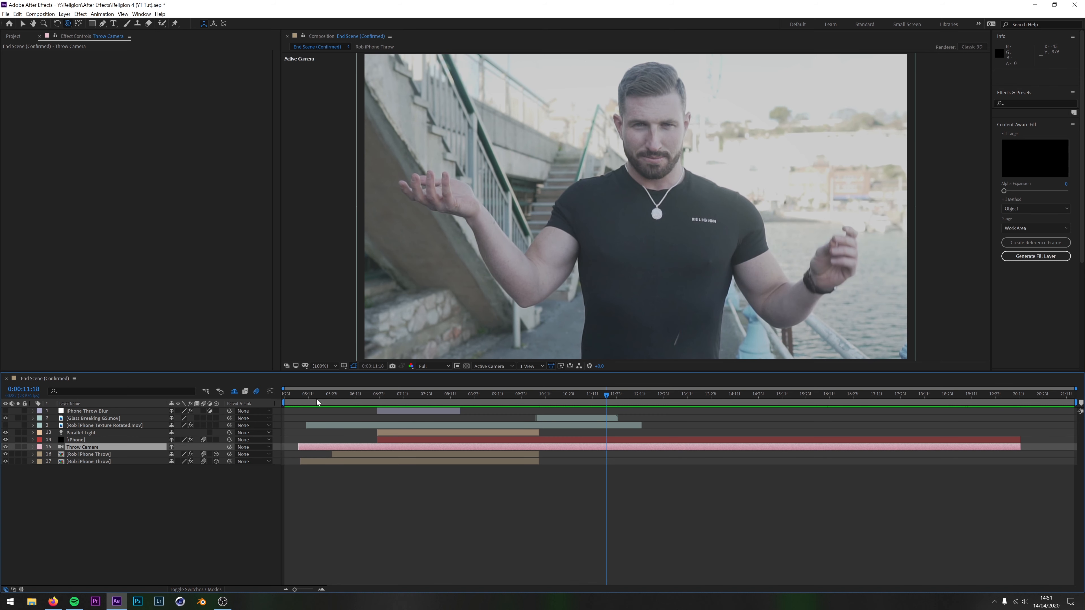
# Review the scene at 0:00:05:15 and 0:00:08:00, and toggle motion blur off and on for the lower Rob iPhone Throw layer
pyautogui.click(316, 400)
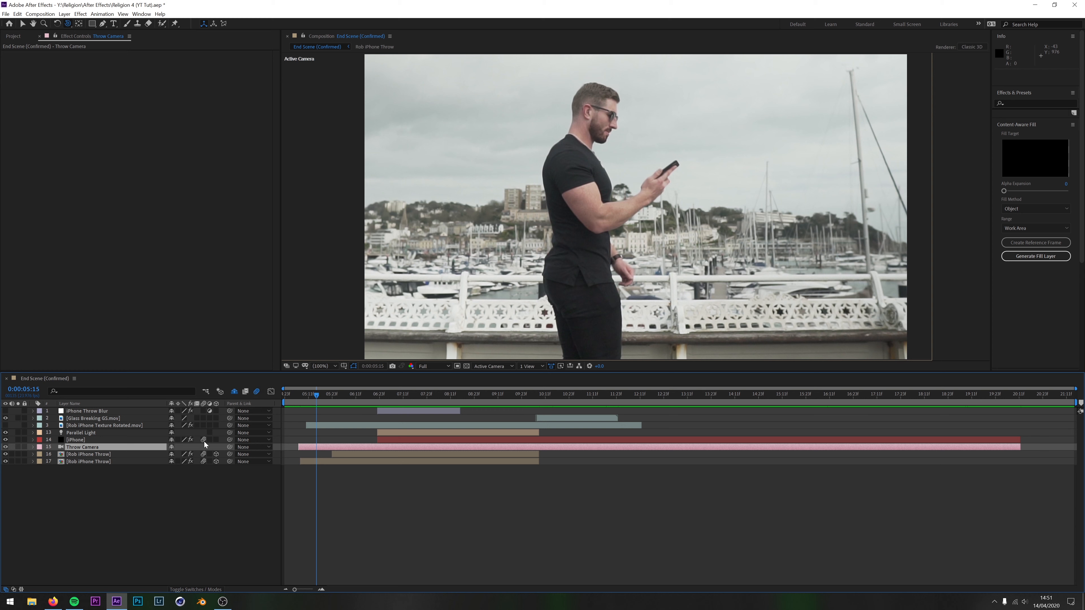
pyautogui.click(429, 401)
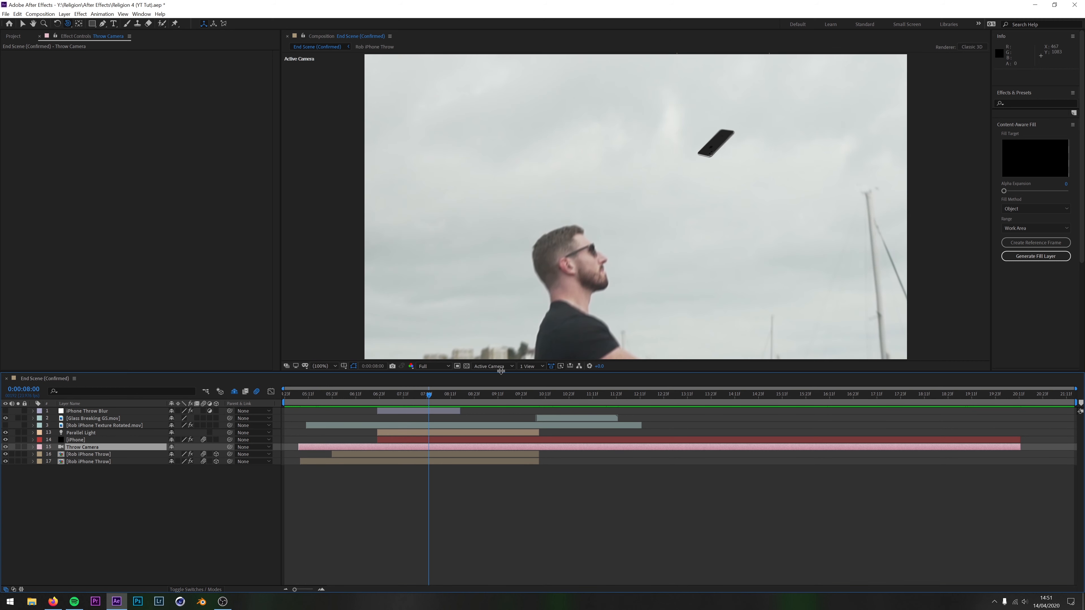
pyautogui.click(203, 462)
pyautogui.click(202, 460)
# Expand the Throw Camera's properties and examine its Depth of Field keyframes between 0:00:09:02 and 0:00:08:23
pyautogui.moveTo(251, 371); pyautogui.dragTo(250, 350)
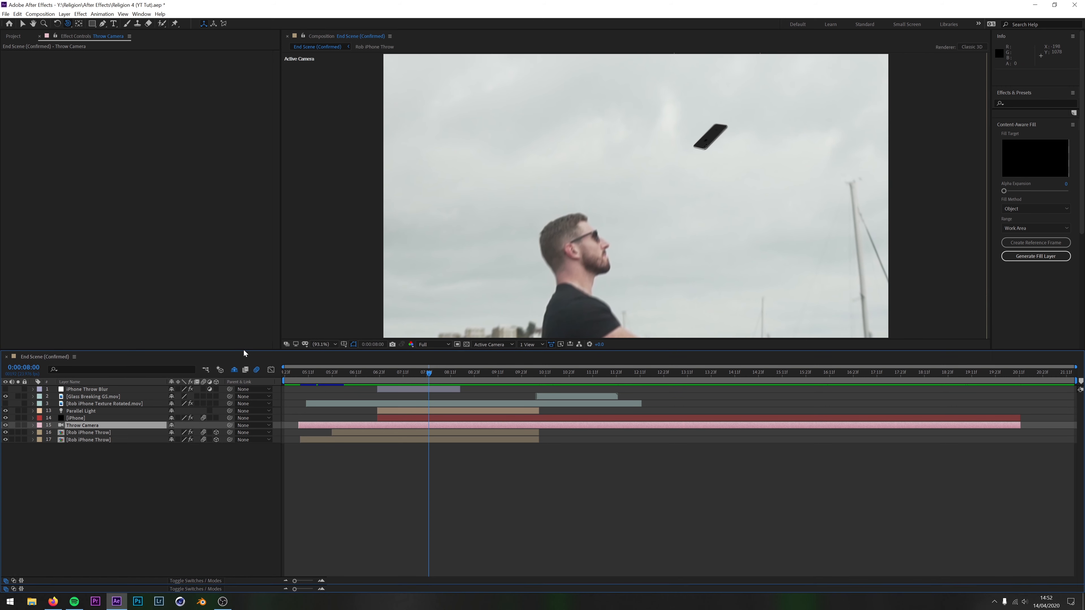
pyautogui.click(33, 425)
pyautogui.scroll(-1, 557, 480)
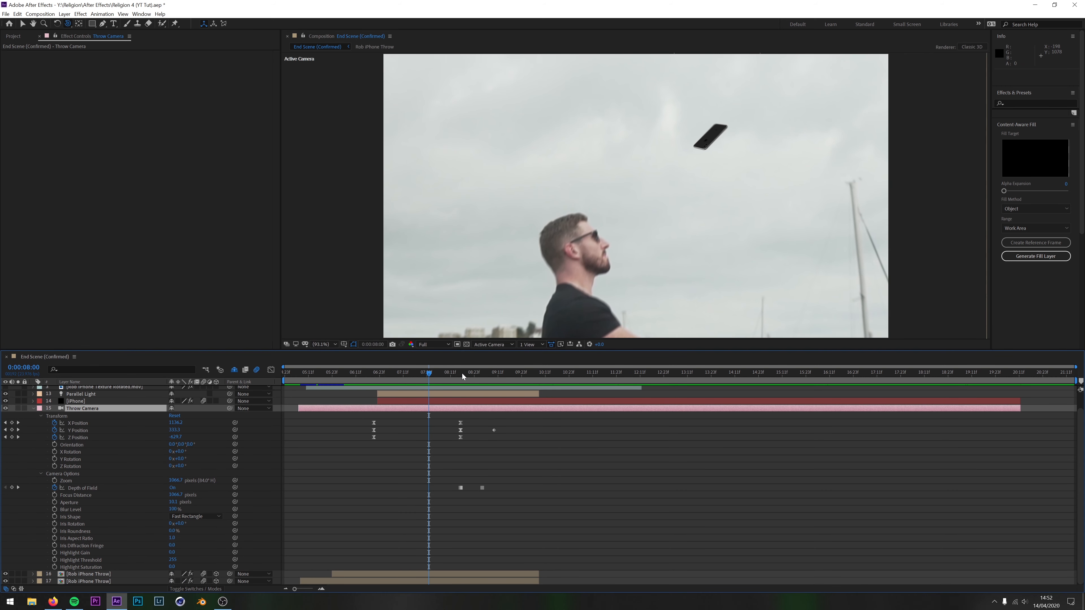
pyautogui.click(463, 379)
pyautogui.click(480, 375)
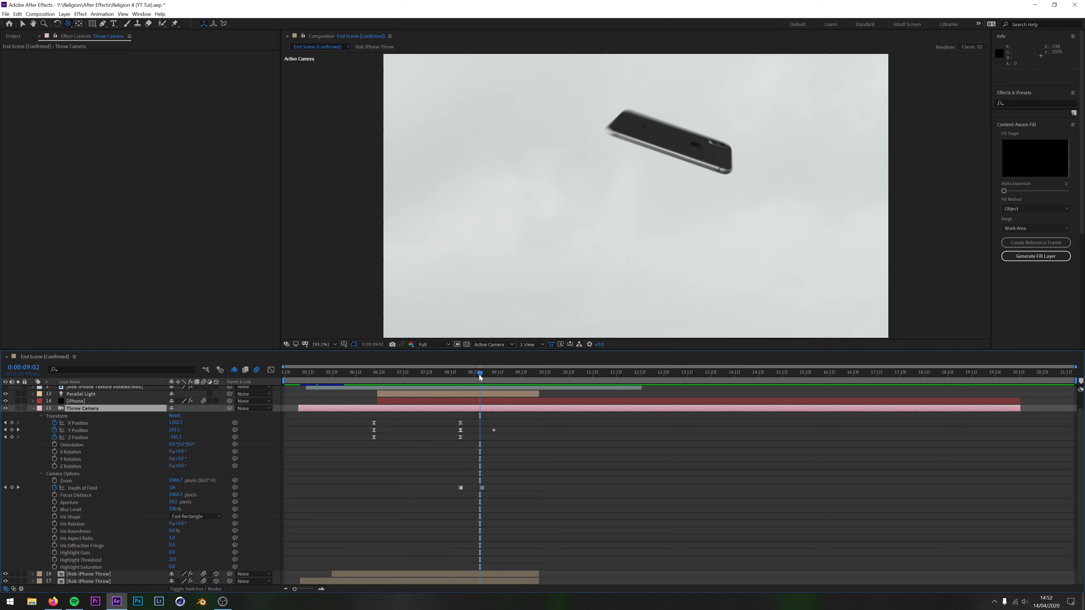
pyautogui.click(474, 375)
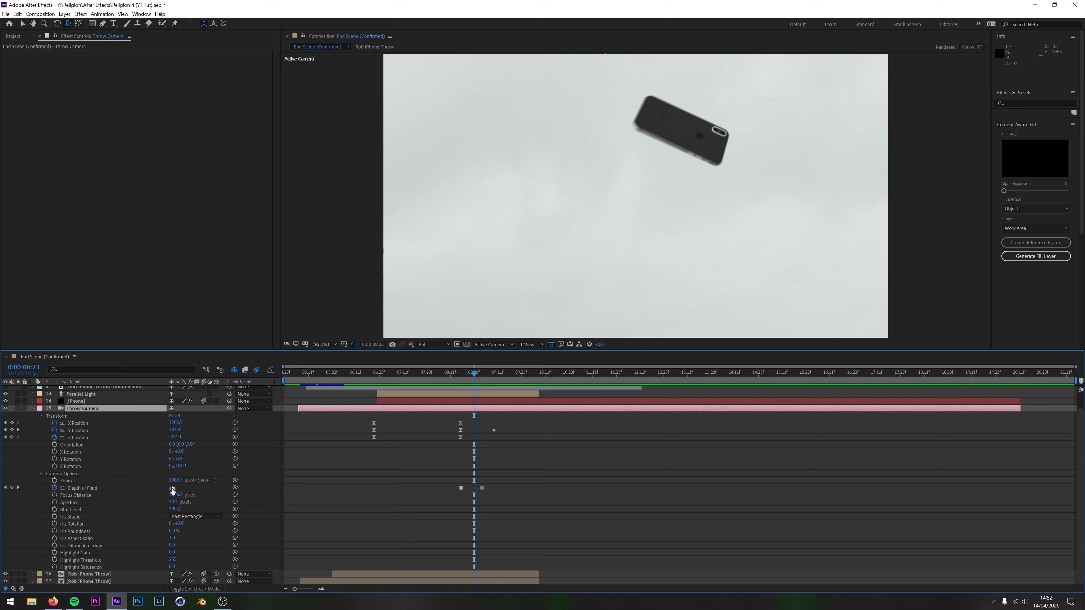
# Toggle the Throw Camera's Depth of Field at 0:00:08:23 and delete the extra keyframe this adds
pyautogui.click(172, 488)
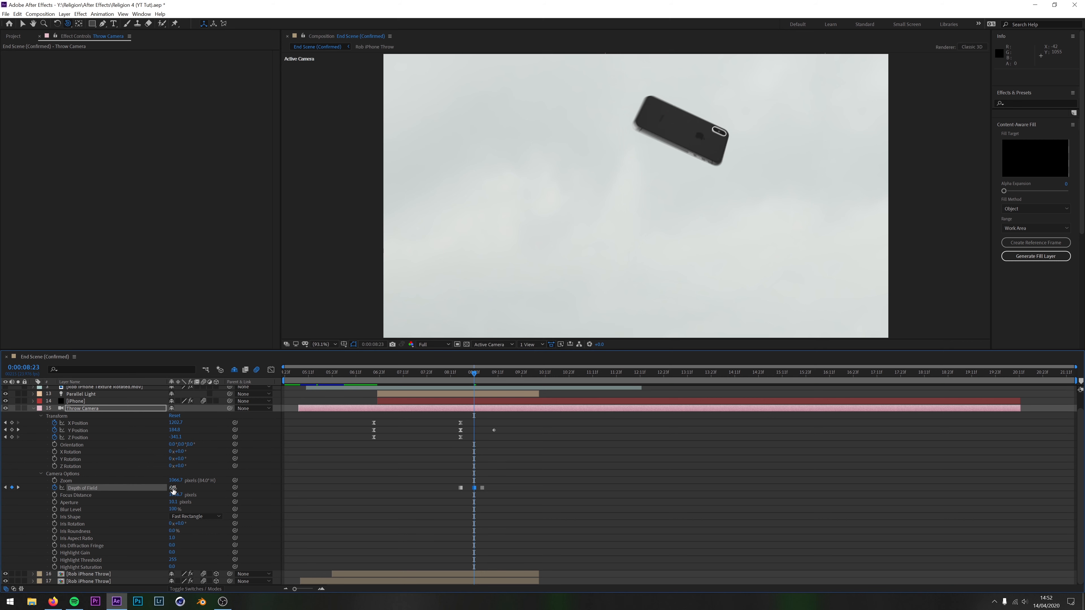
pyautogui.click(173, 488)
pyautogui.click(173, 489)
pyautogui.moveTo(468, 479); pyautogui.dragTo(475, 498)
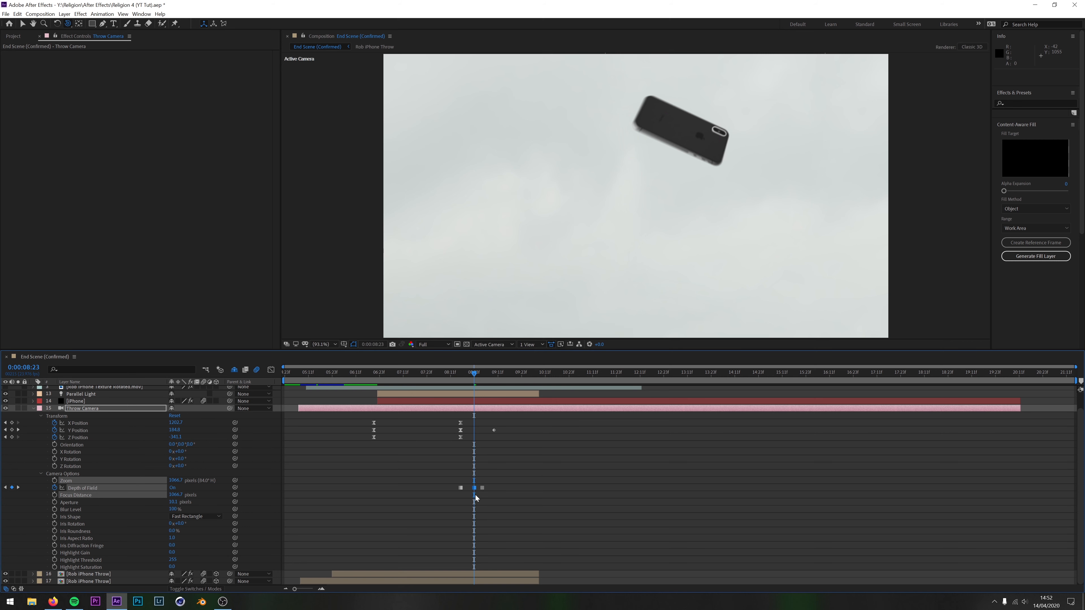
pyautogui.click(508, 480)
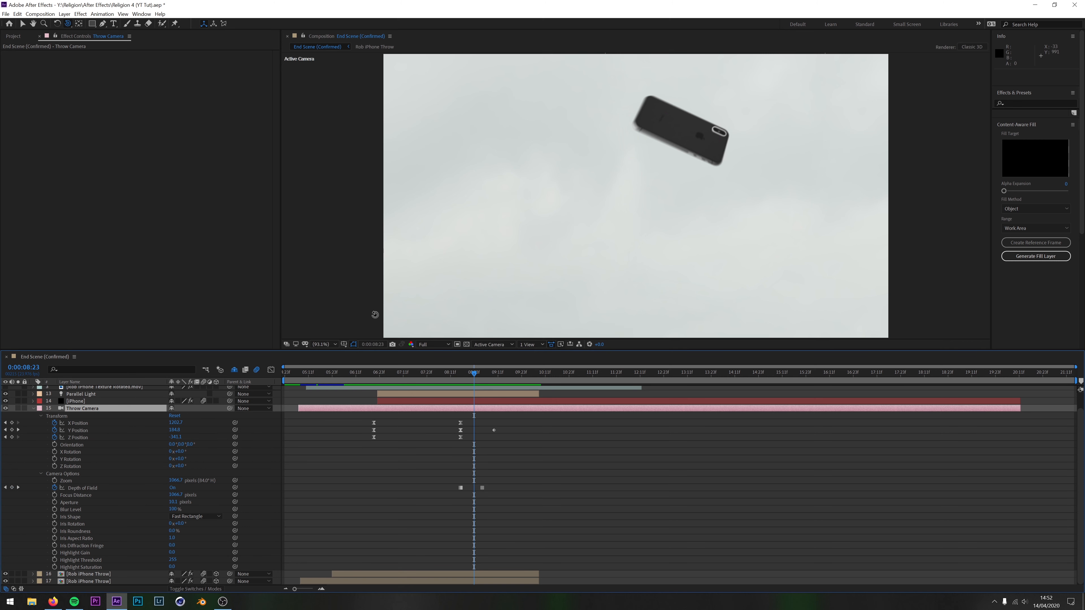
# Collapse the Throw Camera layer and reveal all hidden shy layers of the End Scene composition in the timeline
pyautogui.click(34, 408)
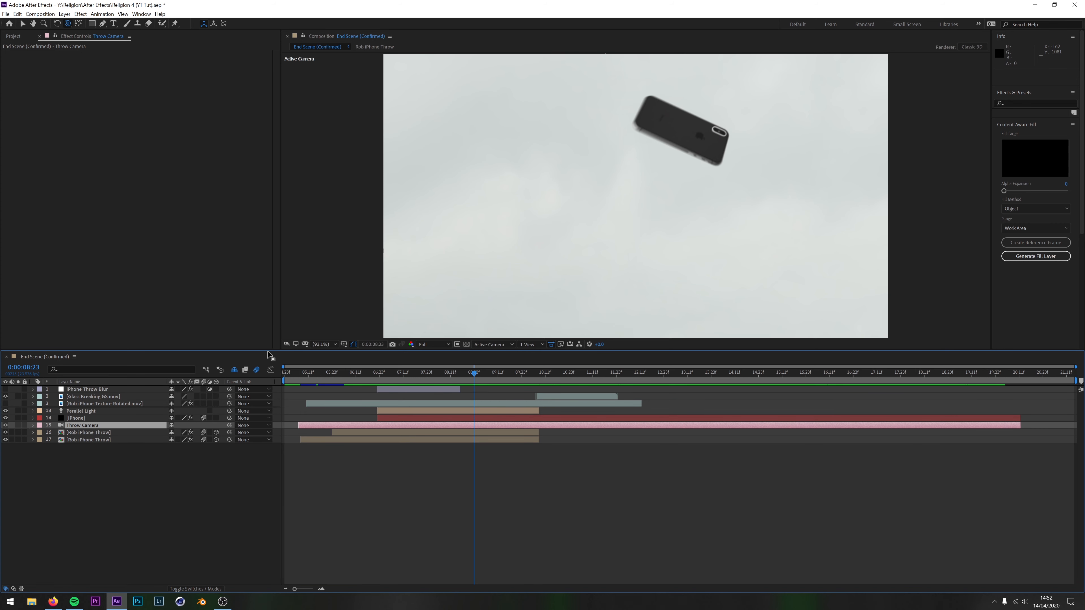
pyautogui.moveTo(264, 351); pyautogui.dragTo(265, 317)
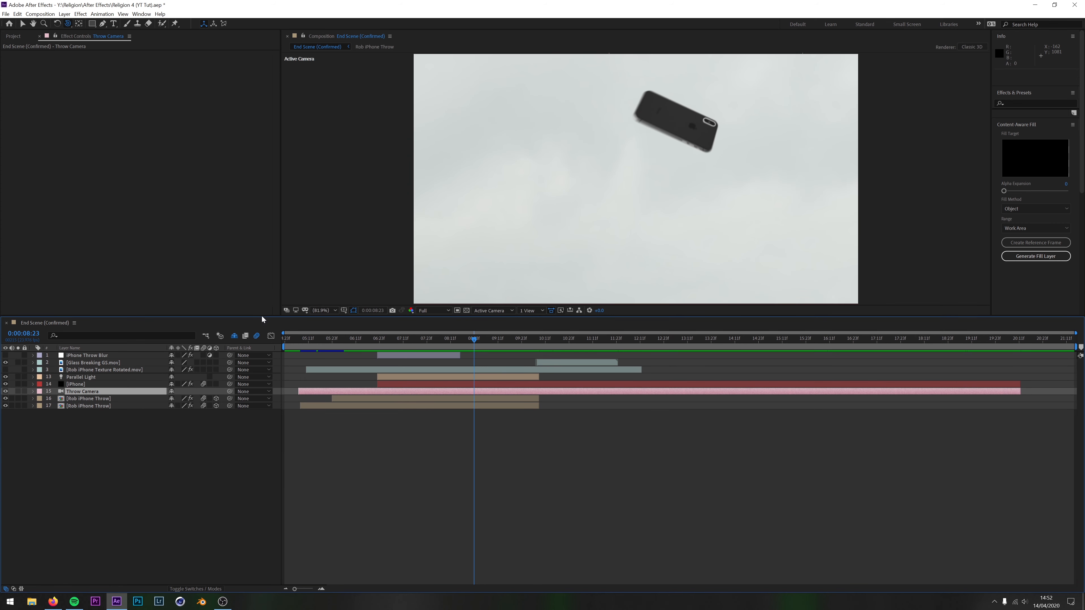
pyautogui.click(103, 527)
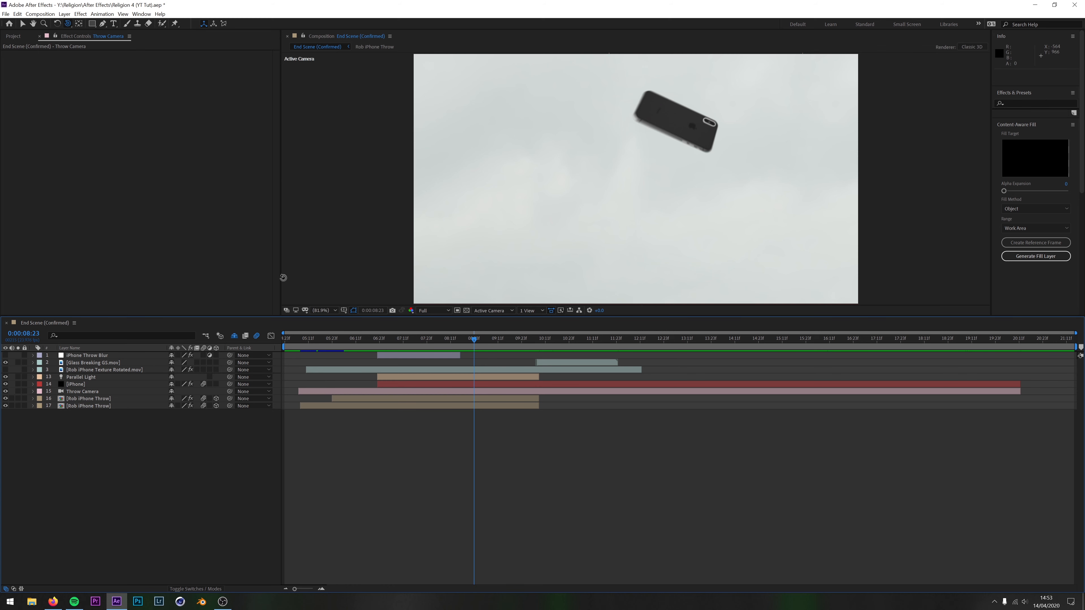
pyautogui.click(234, 336)
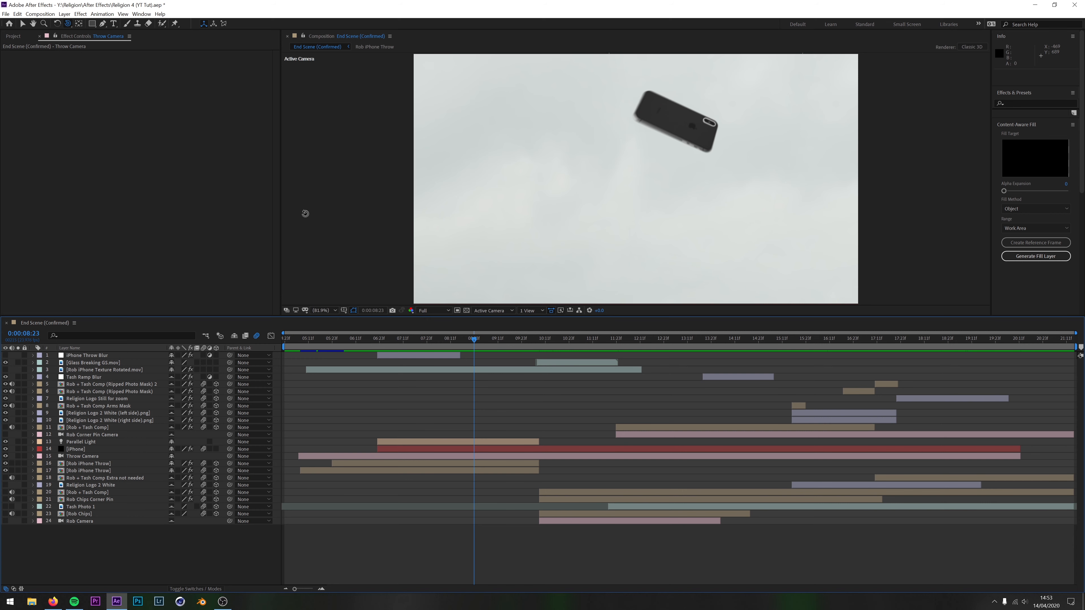
pyautogui.moveTo(236, 323); pyautogui.dragTo(238, 368)
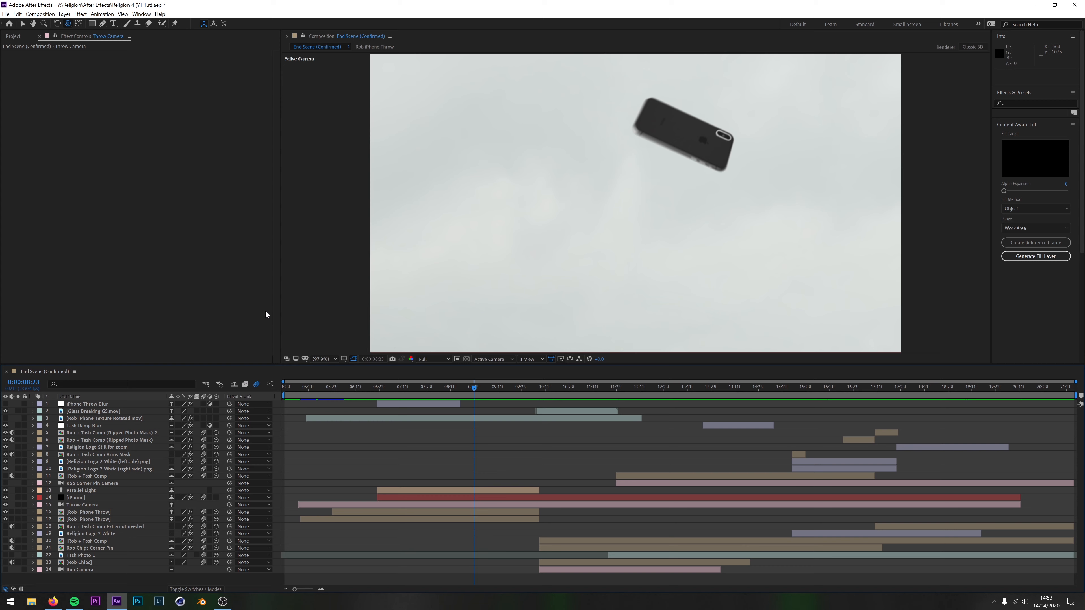